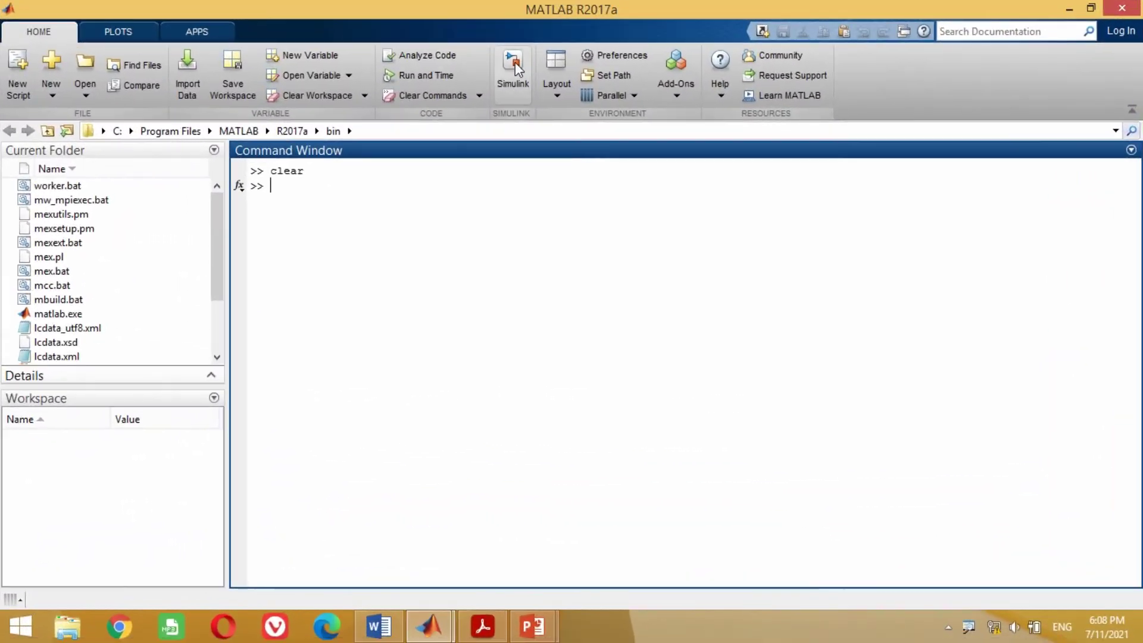
# Start Simulink and create a new blank model
pyautogui.click(514, 62)
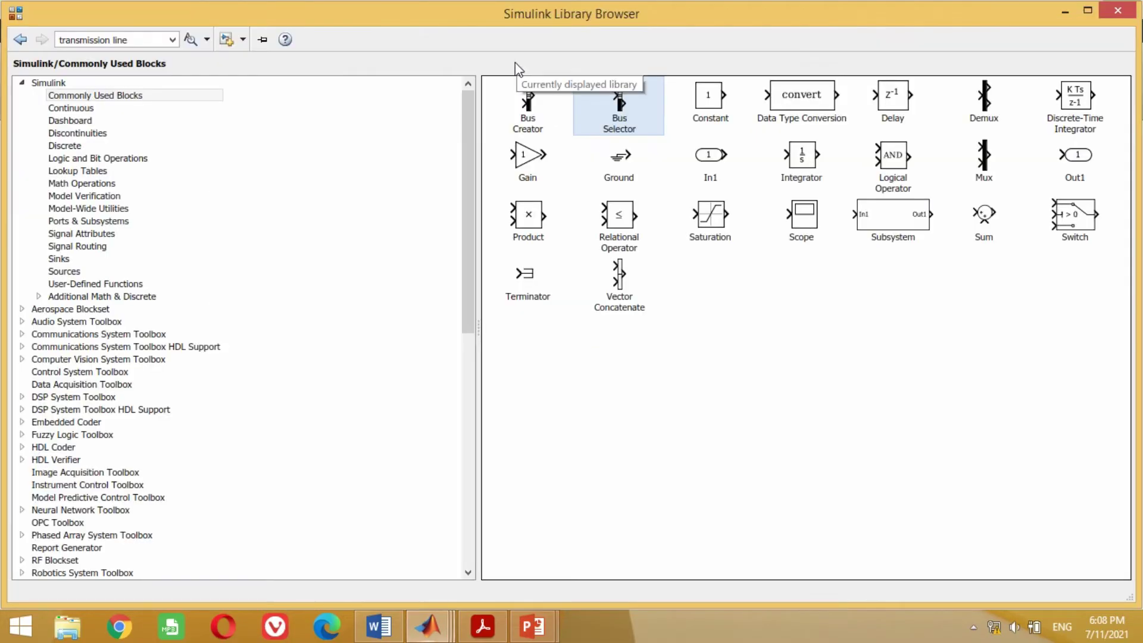
pyautogui.click(225, 40)
pyautogui.click(707, 69)
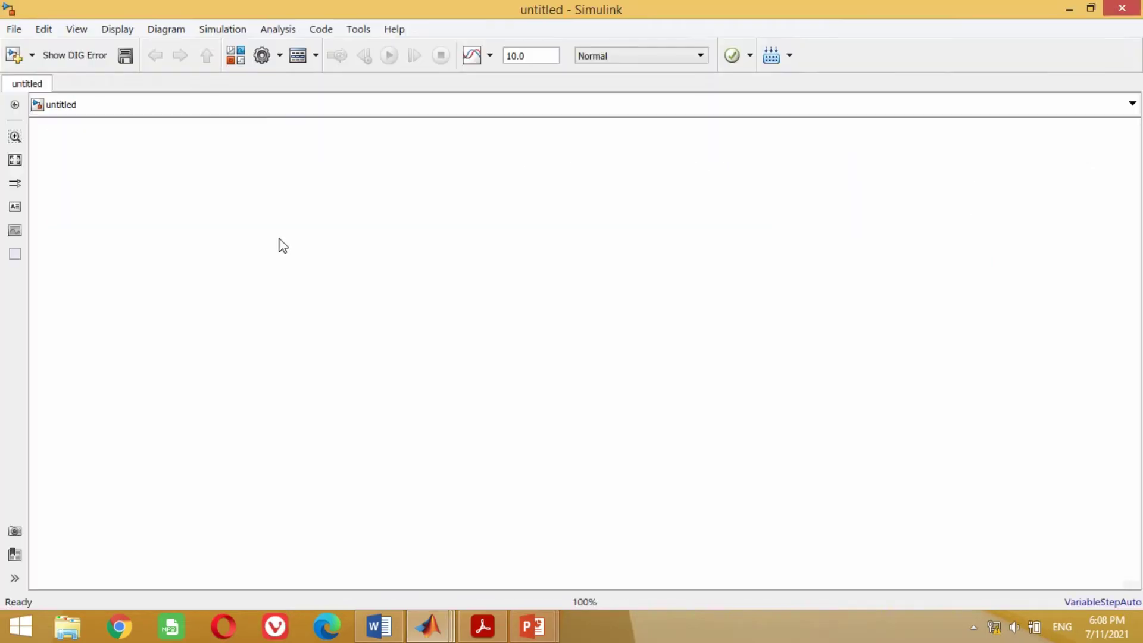
# Save the model as solar200 in the MATLAB Programs folder on the Desktop
pyautogui.click(125, 55)
pyautogui.click(75, 128)
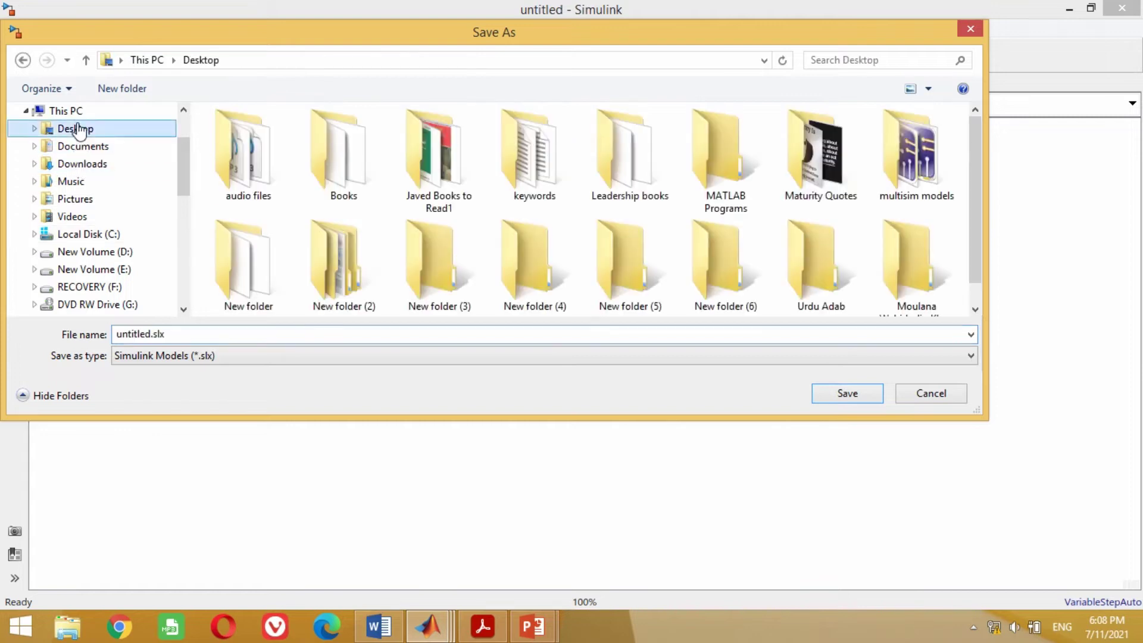
pyautogui.doubleClick(720, 152)
pyautogui.click(128, 334)
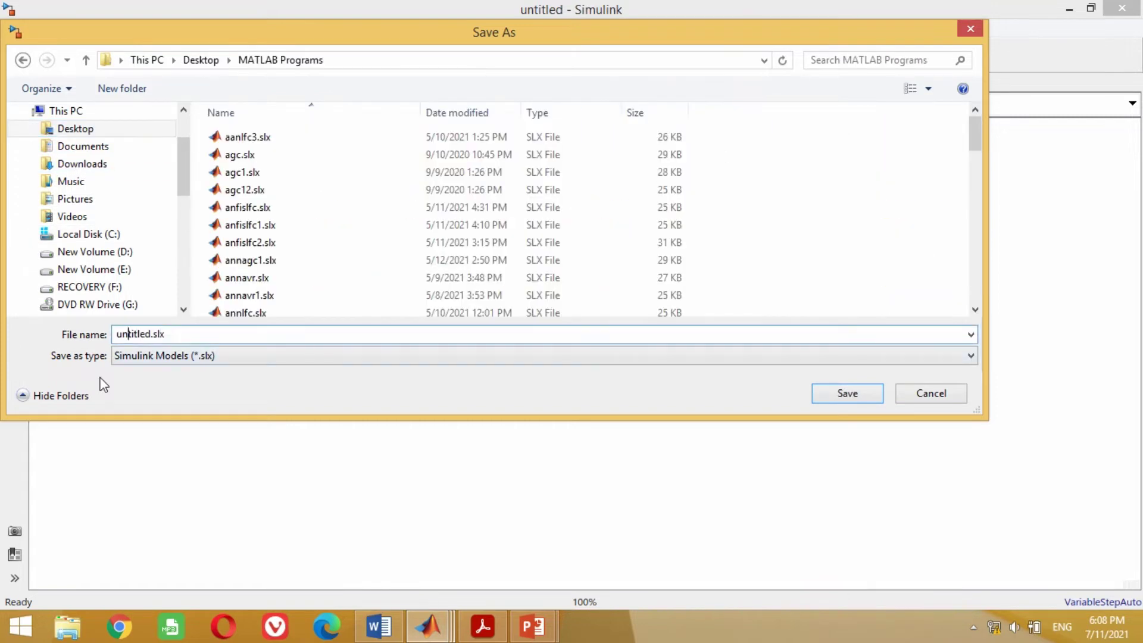
pyautogui.write('solar200')
pyautogui.press('Delete')
pyautogui.press('Delete')
pyautogui.press('Delete')
pyautogui.press('Delete')
pyautogui.press('Delete')
pyautogui.press('Delete')
pyautogui.press('Delete')
pyautogui.press('Delete')
pyautogui.click(843, 394)
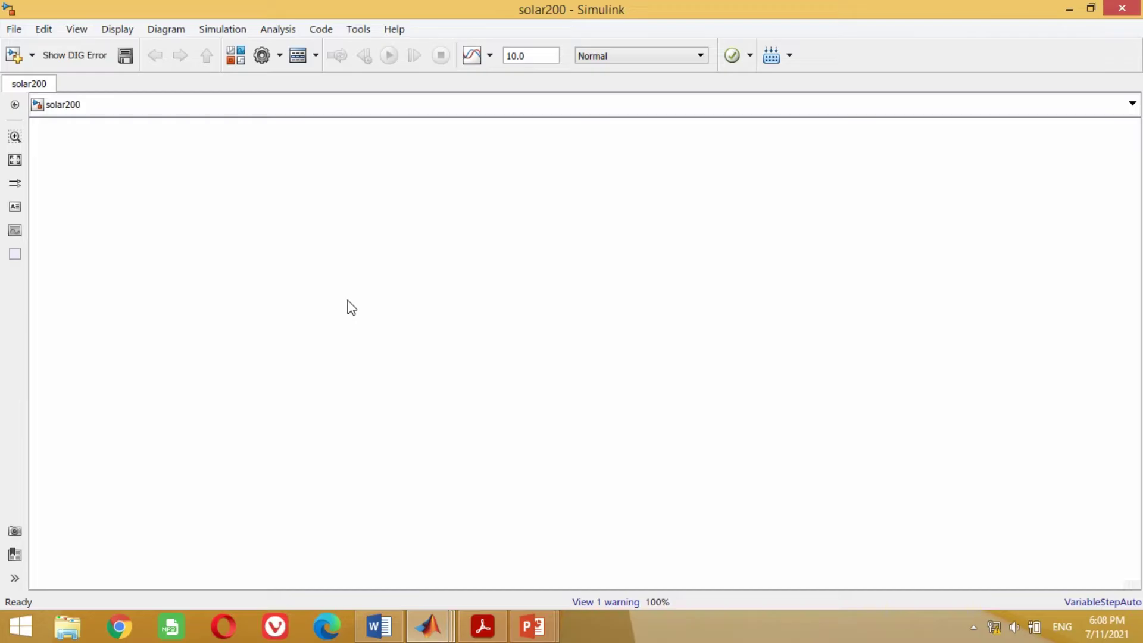
# Open the Solar block library under Simscape, Power Systems, Specialized Technology, Renewables
pyautogui.click(235, 56)
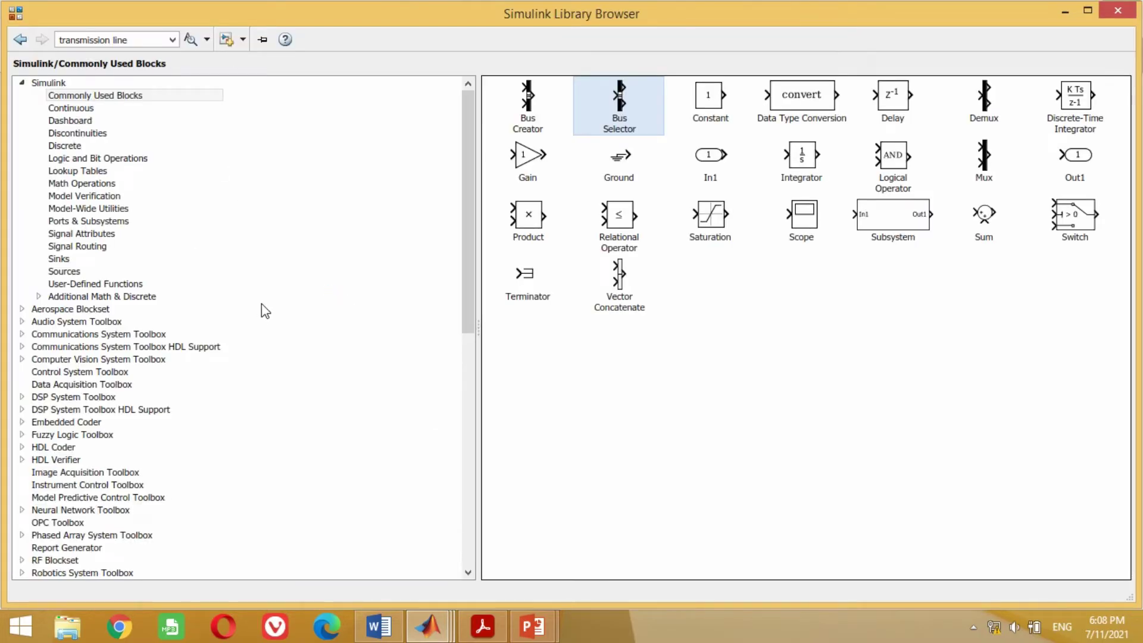
pyautogui.moveTo(469, 180); pyautogui.dragTo(467, 467)
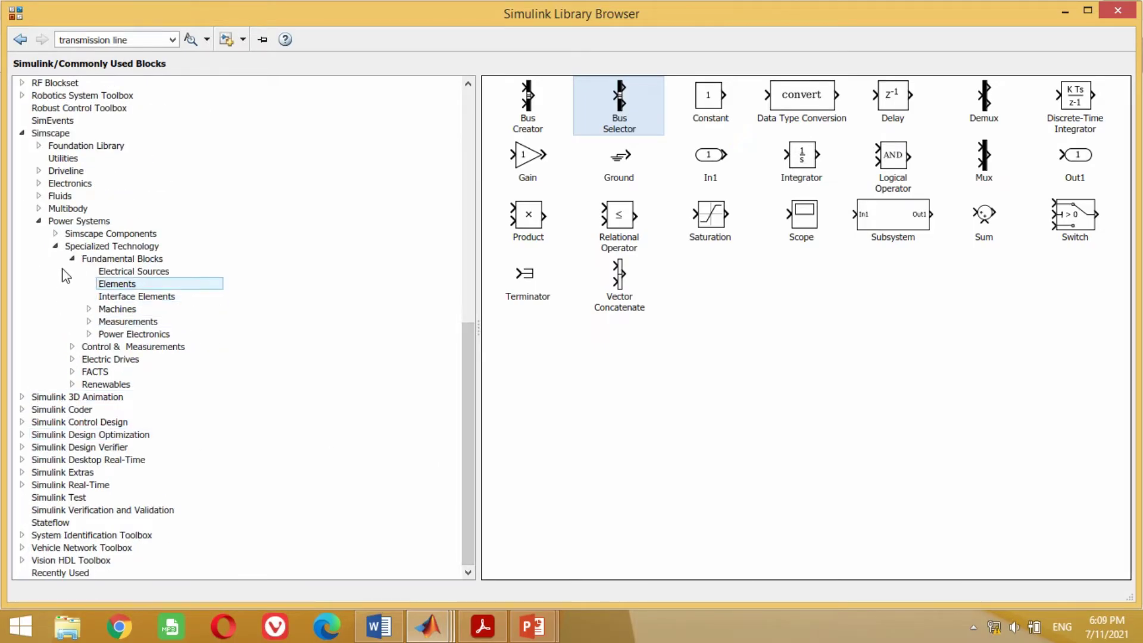
pyautogui.click(51, 133)
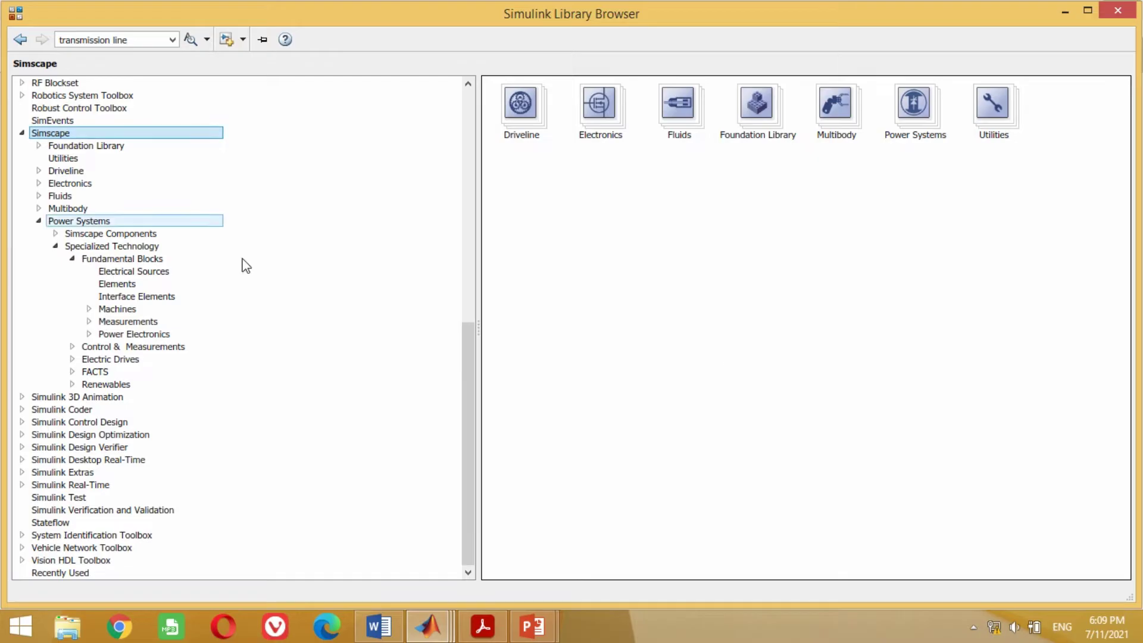
pyautogui.doubleClick(918, 116)
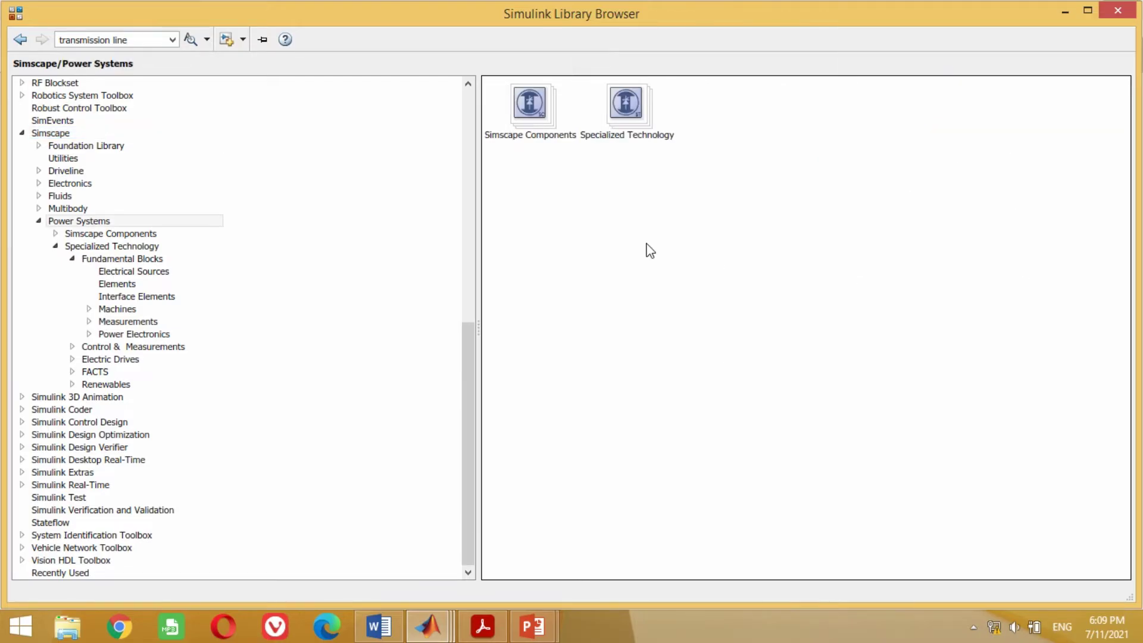
pyautogui.click(628, 112)
pyautogui.doubleClick(628, 112)
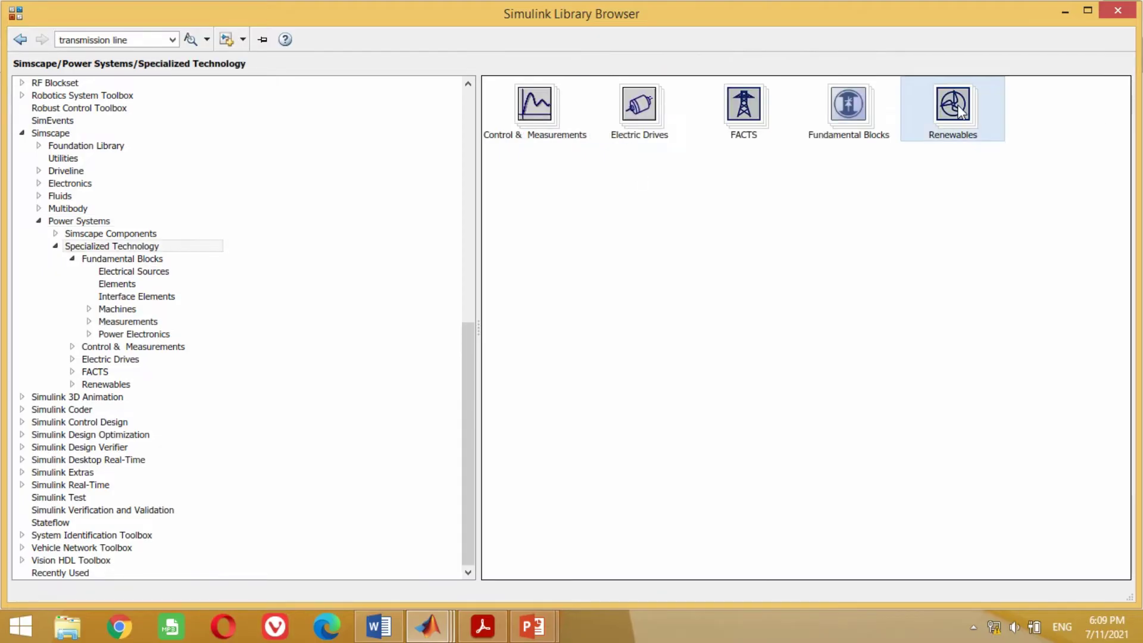
pyautogui.doubleClick(958, 110)
pyautogui.doubleClick(540, 110)
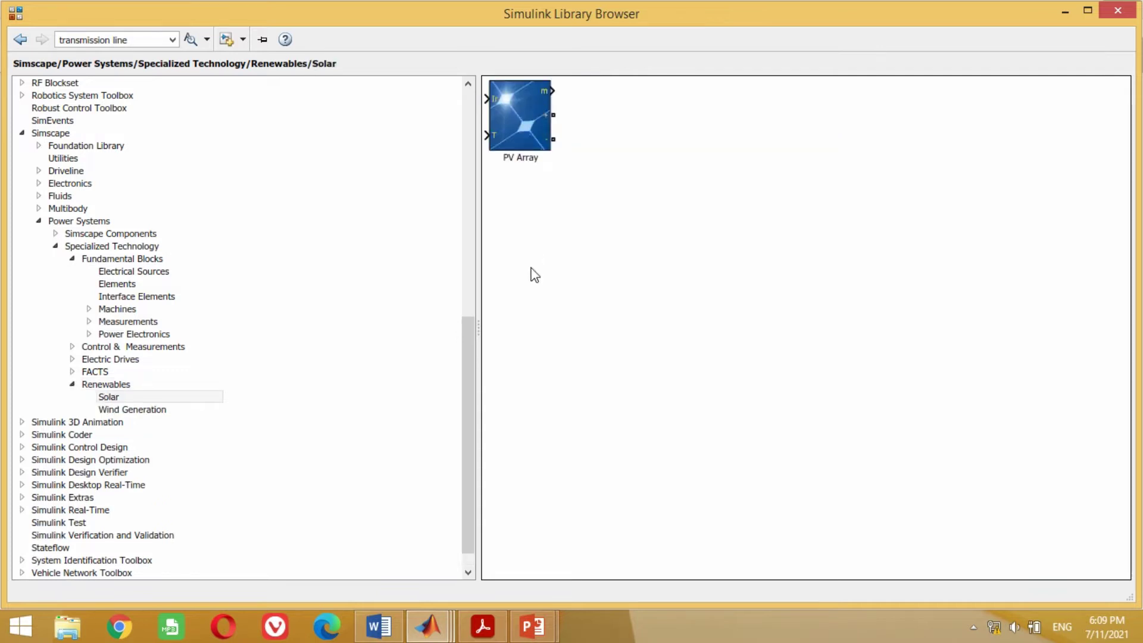
# Add the PV Array block to the solar200 model and place it near the canvas's upper-left corner
pyautogui.rightClick(526, 118)
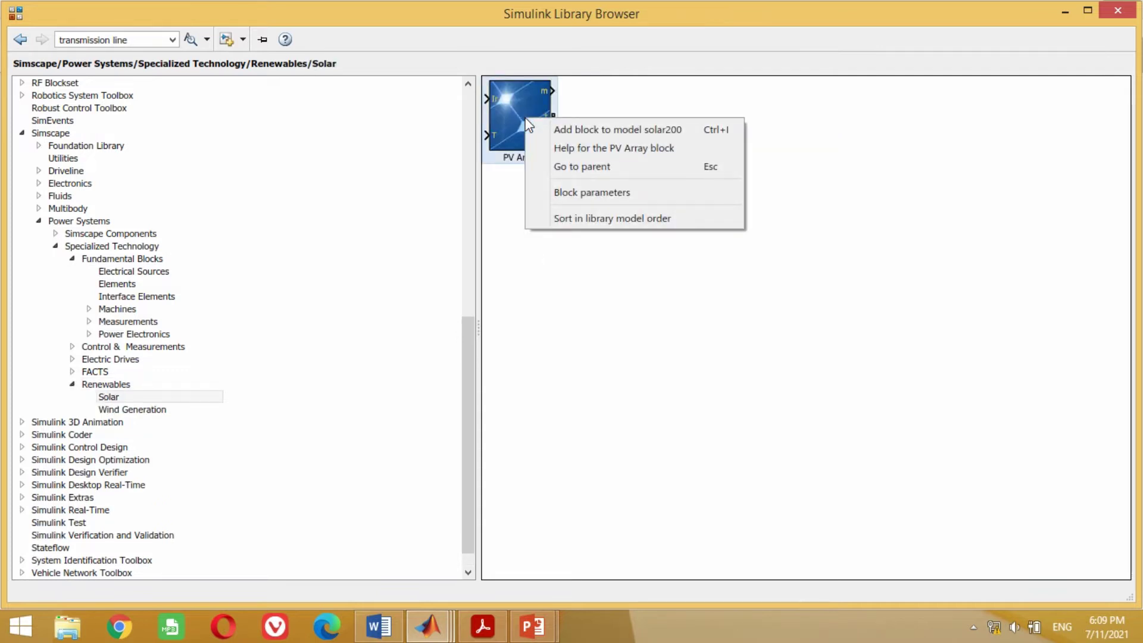
pyautogui.click(598, 131)
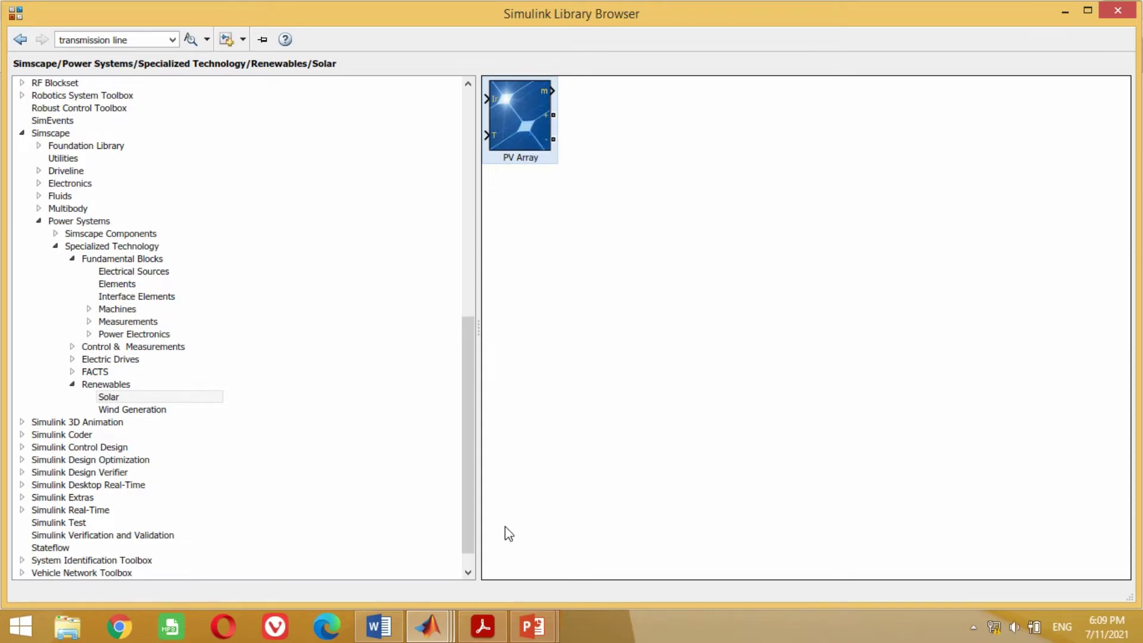
pyautogui.moveTo(438, 624)
pyautogui.click(702, 538)
pyautogui.moveTo(583, 338); pyautogui.dragTo(162, 233)
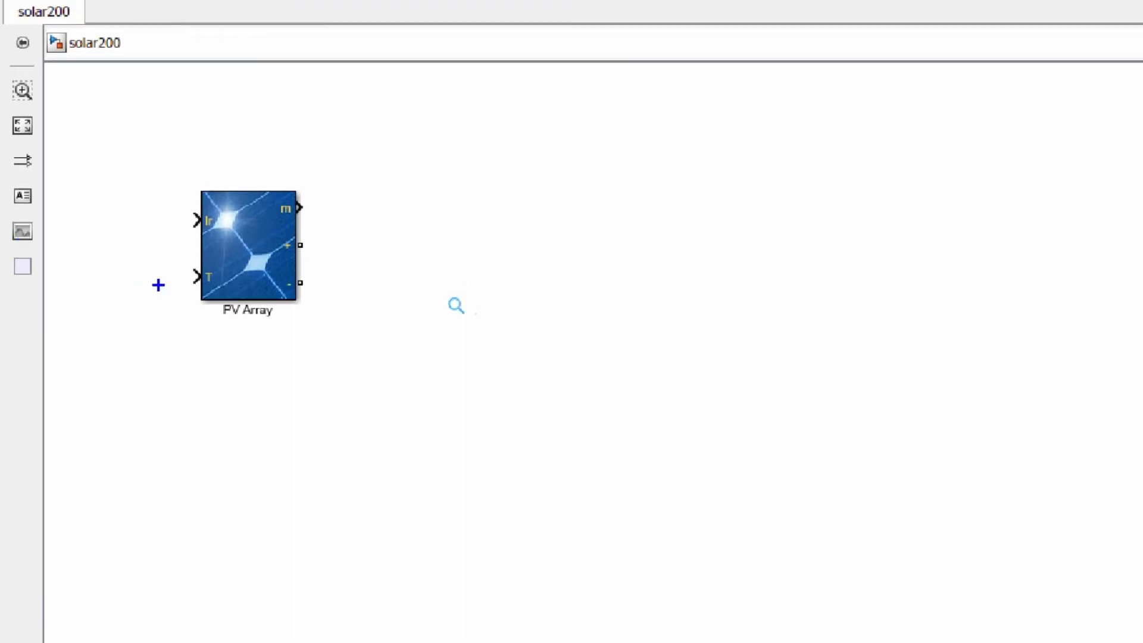
pyautogui.moveTo(169, 197); pyautogui.dragTo(238, 241)
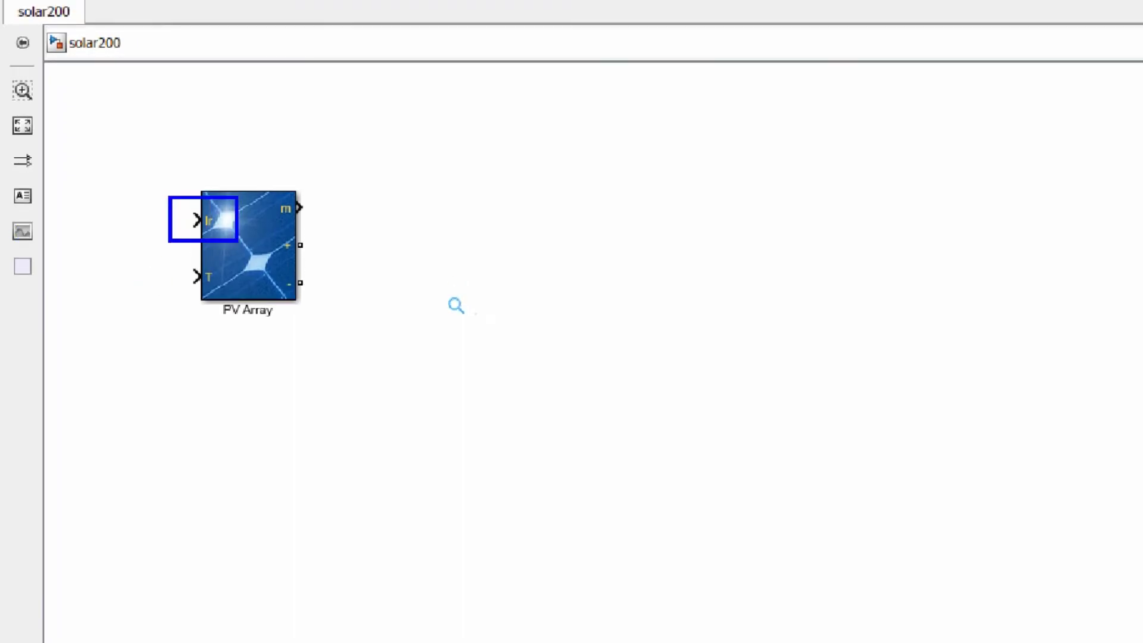
pyautogui.moveTo(160, 257); pyautogui.dragTo(232, 292)
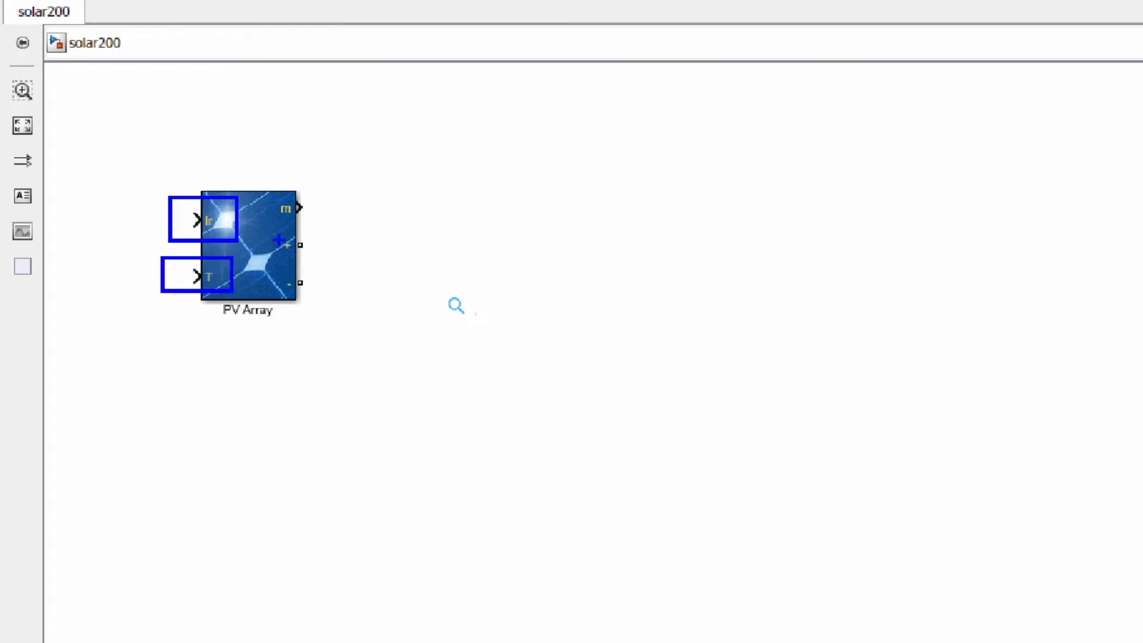
pyautogui.moveTo(272, 231); pyautogui.dragTo(322, 260)
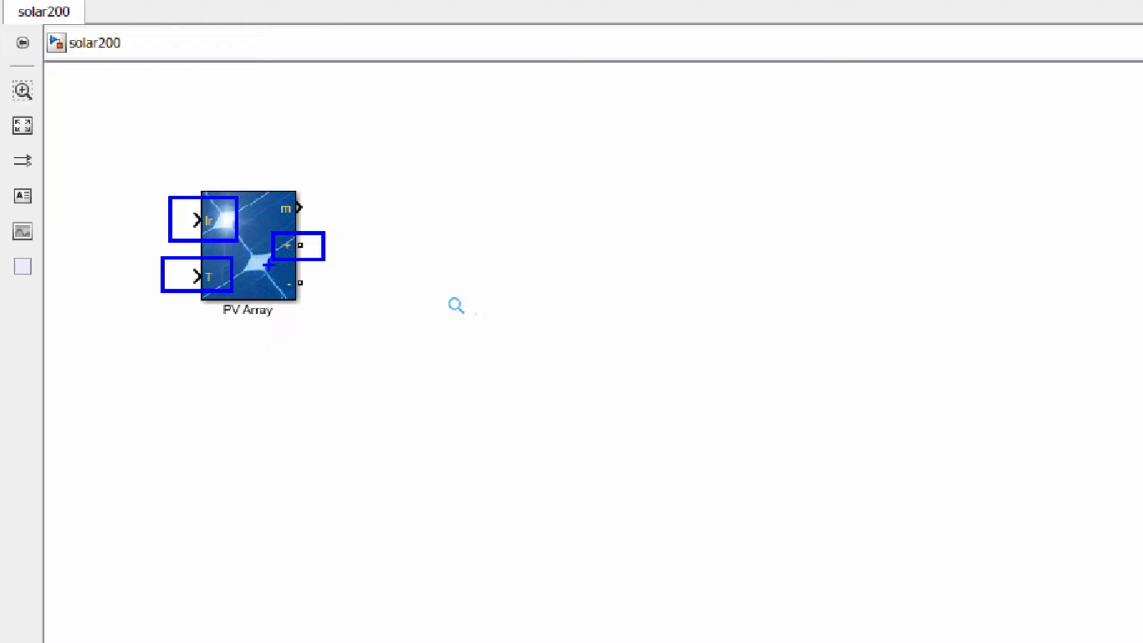
pyautogui.moveTo(271, 275); pyautogui.dragTo(314, 302)
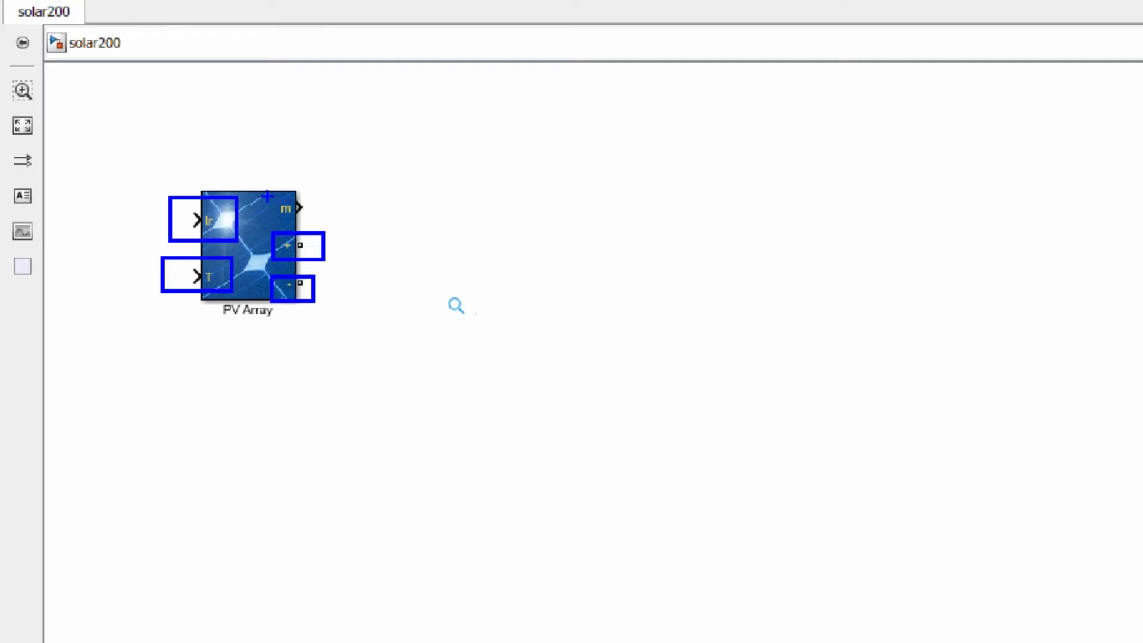
pyautogui.moveTo(266, 191); pyautogui.dragTo(318, 220)
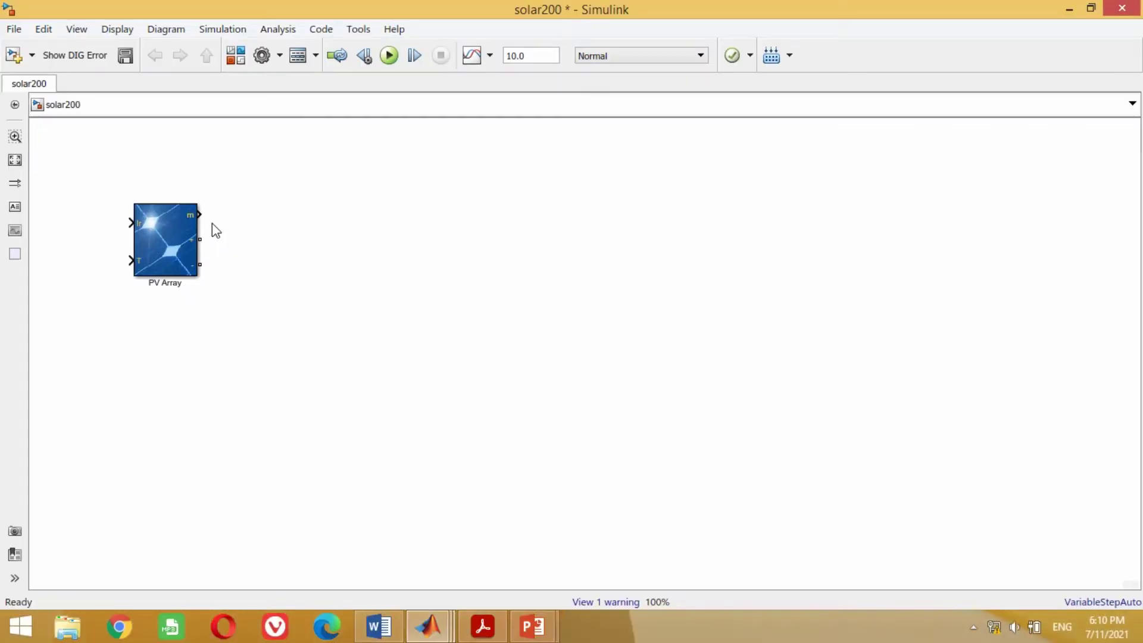
# Open the PV Array block's parameters and widen the dialog so all its fields fit
pyautogui.click(173, 234)
pyautogui.doubleClick(173, 233)
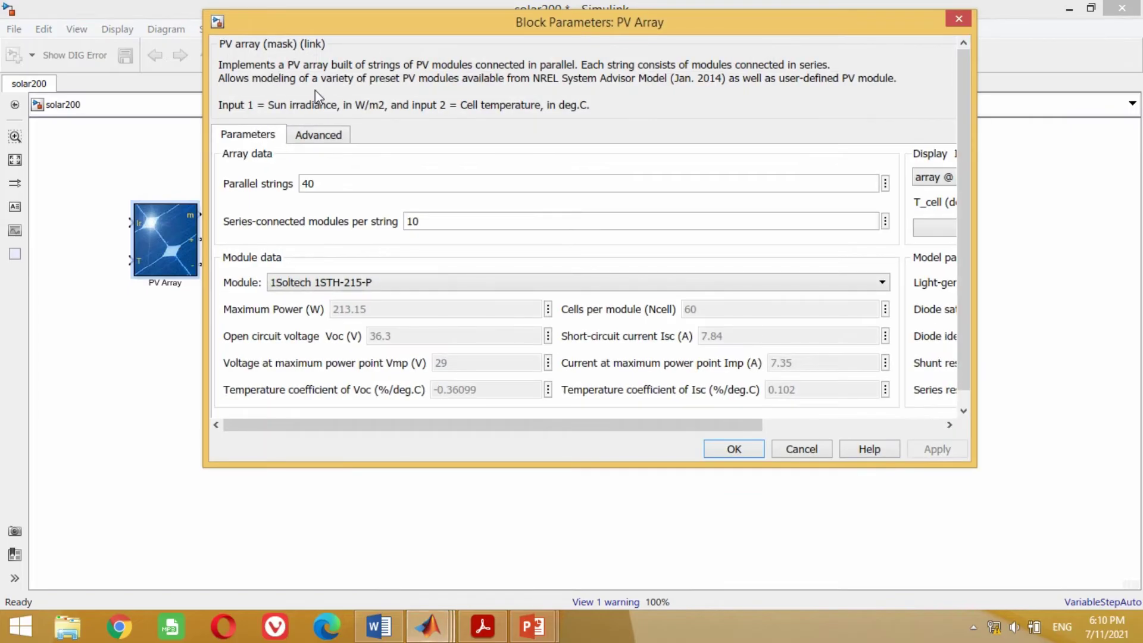
pyautogui.moveTo(402, 22); pyautogui.dragTo(285, 116)
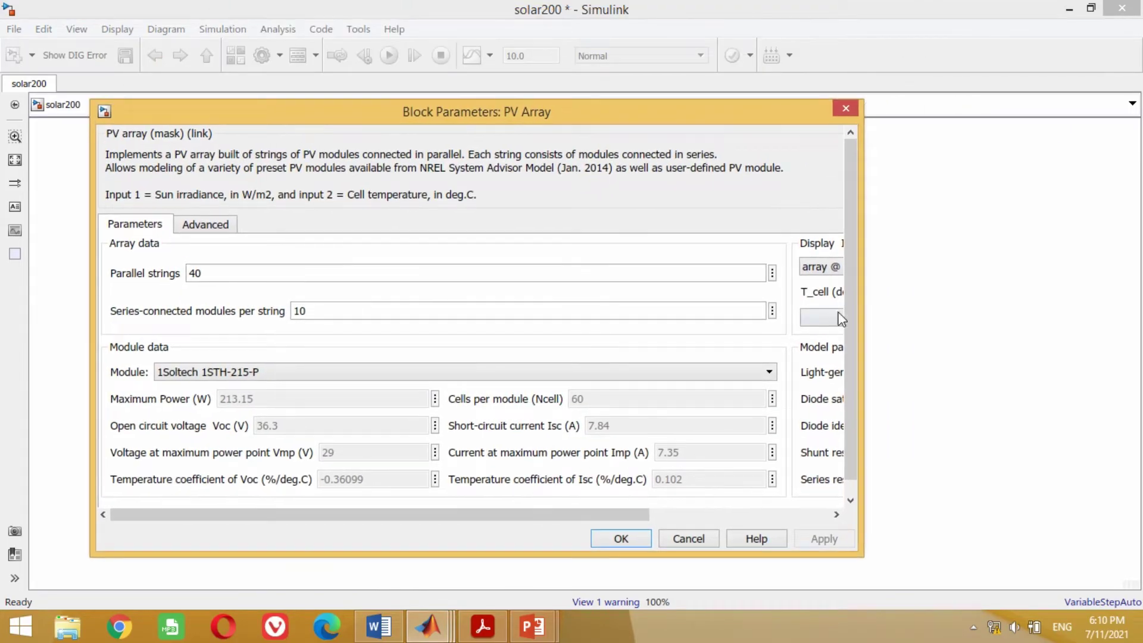
pyautogui.moveTo(859, 311); pyautogui.dragTo(1114, 313)
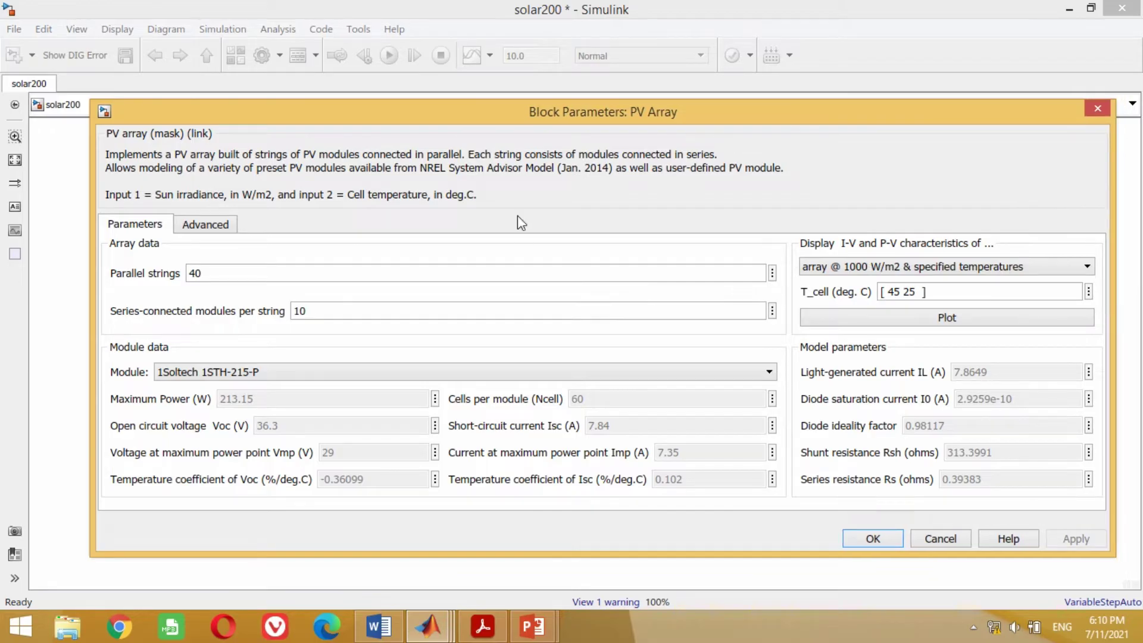
pyautogui.moveTo(490, 119); pyautogui.dragTo(464, 93)
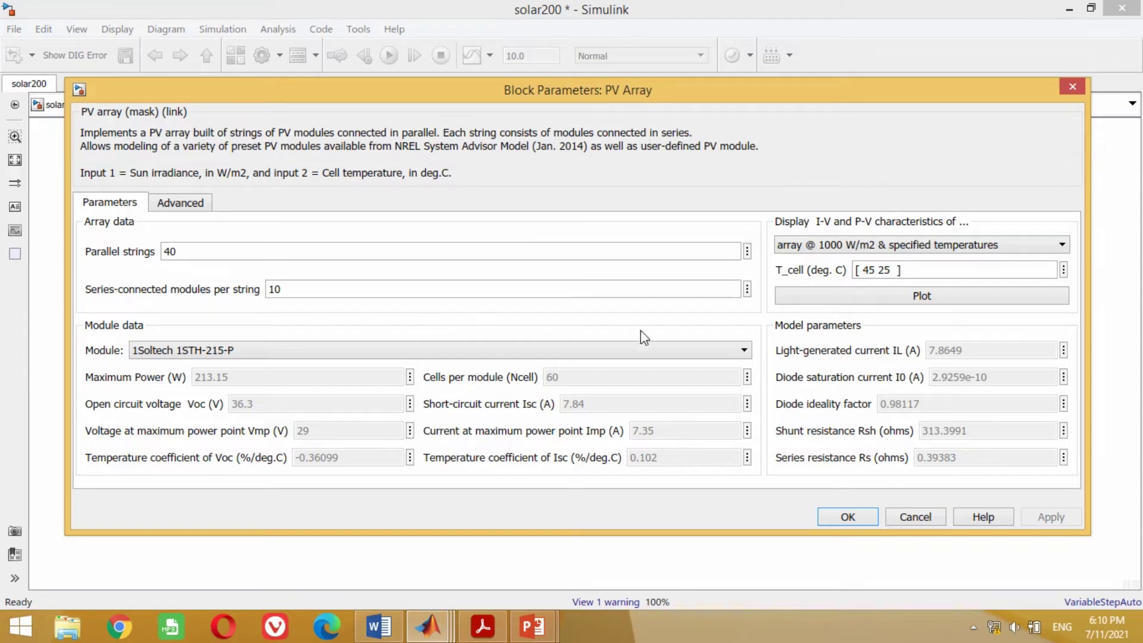
# Look through the preset PV modules available for the array, keeping the current module selection
pyautogui.click(709, 353)
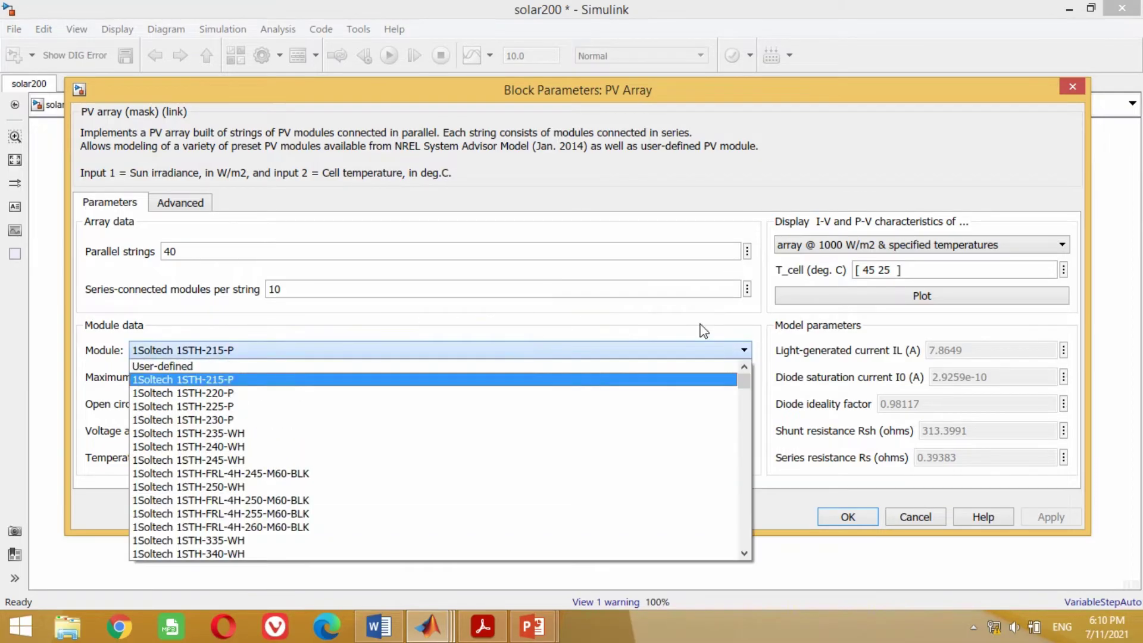
pyautogui.click(709, 85)
pyautogui.moveTo(703, 80); pyautogui.dragTo(700, 17)
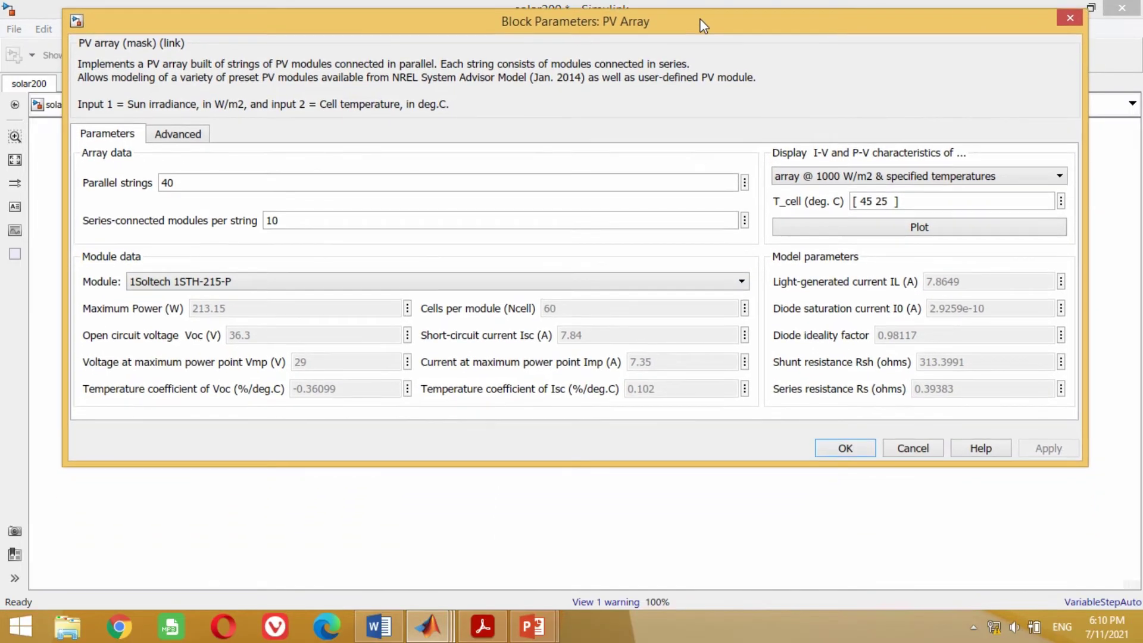
pyautogui.click(741, 280)
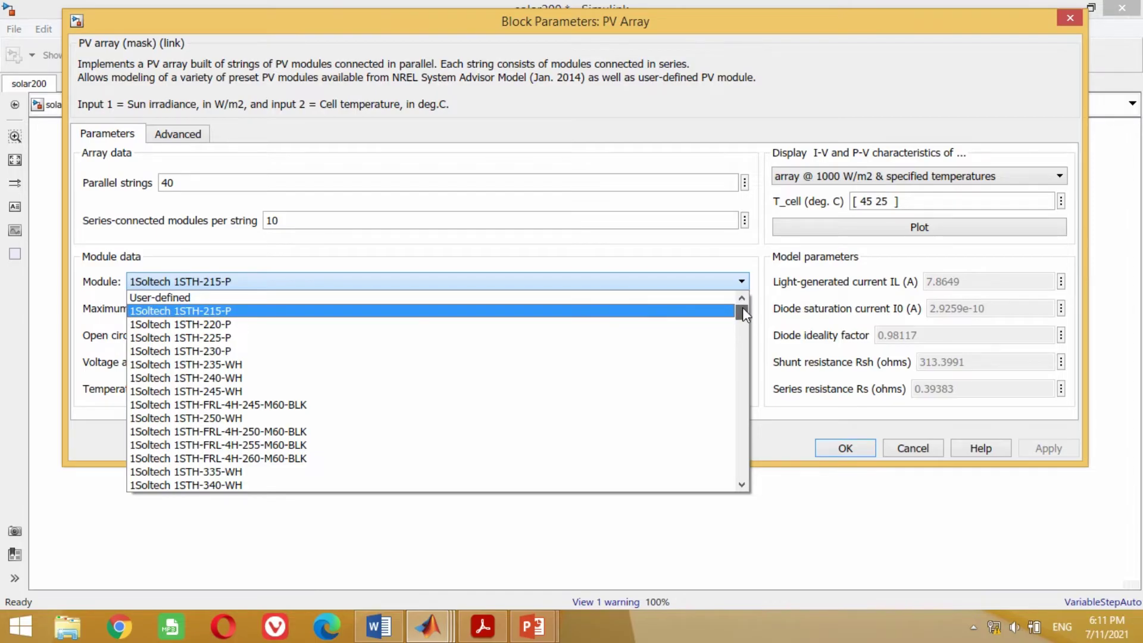
pyautogui.moveTo(743, 309); pyautogui.dragTo(754, 479)
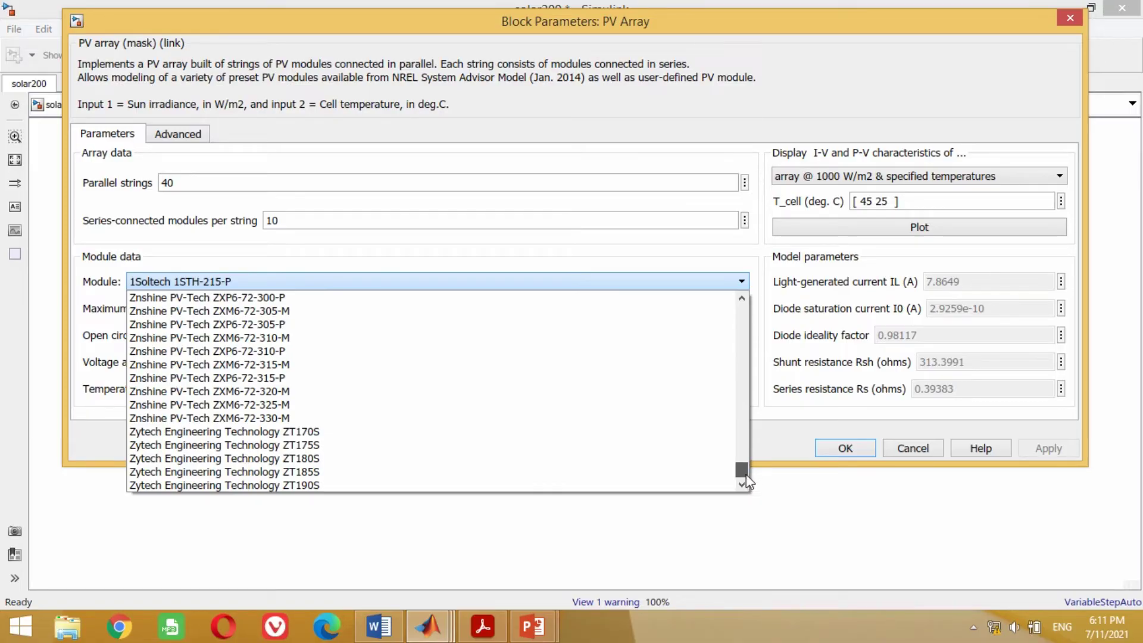
pyautogui.click(543, 284)
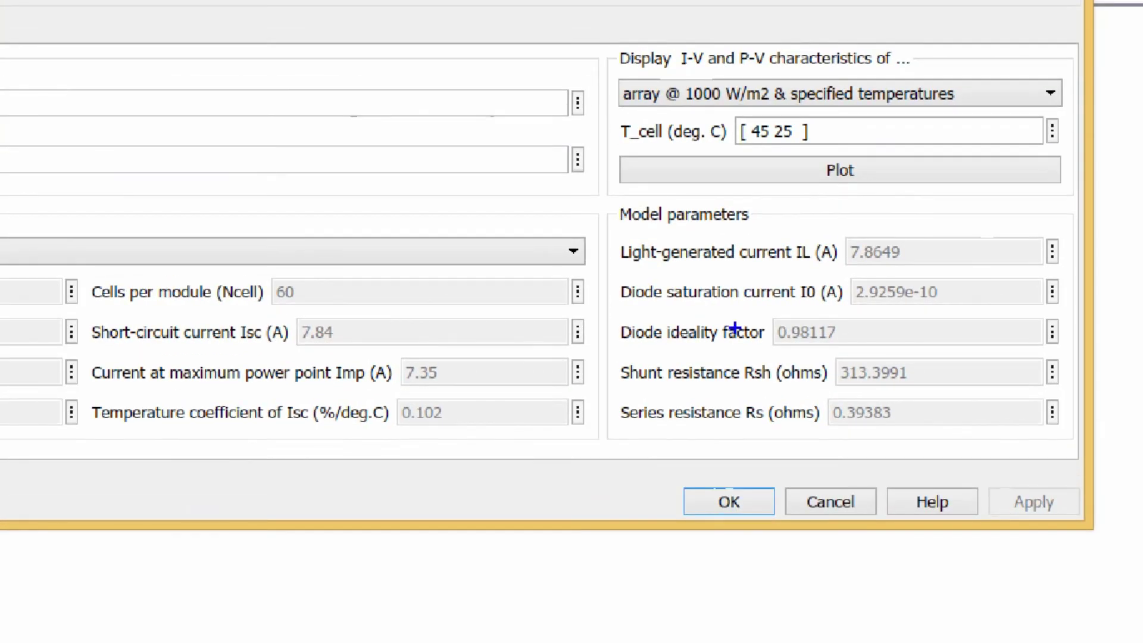
pyautogui.moveTo(607, 195)
pyautogui.mouseDown()
pyautogui.moveTo(745, 344)
pyautogui.moveTo(1036, 451)
pyautogui.moveTo(1076, 453)
pyautogui.mouseUp()
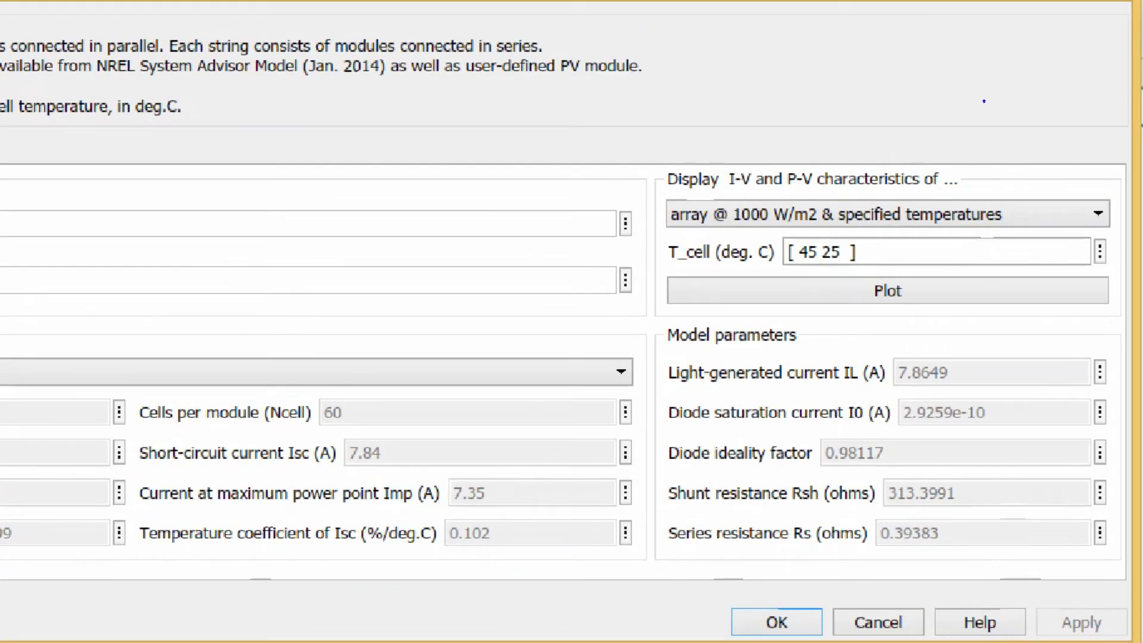
pyautogui.moveTo(651, 153)
pyautogui.mouseDown()
pyautogui.moveTo(922, 285)
pyautogui.moveTo(1129, 314)
pyautogui.mouseUp()
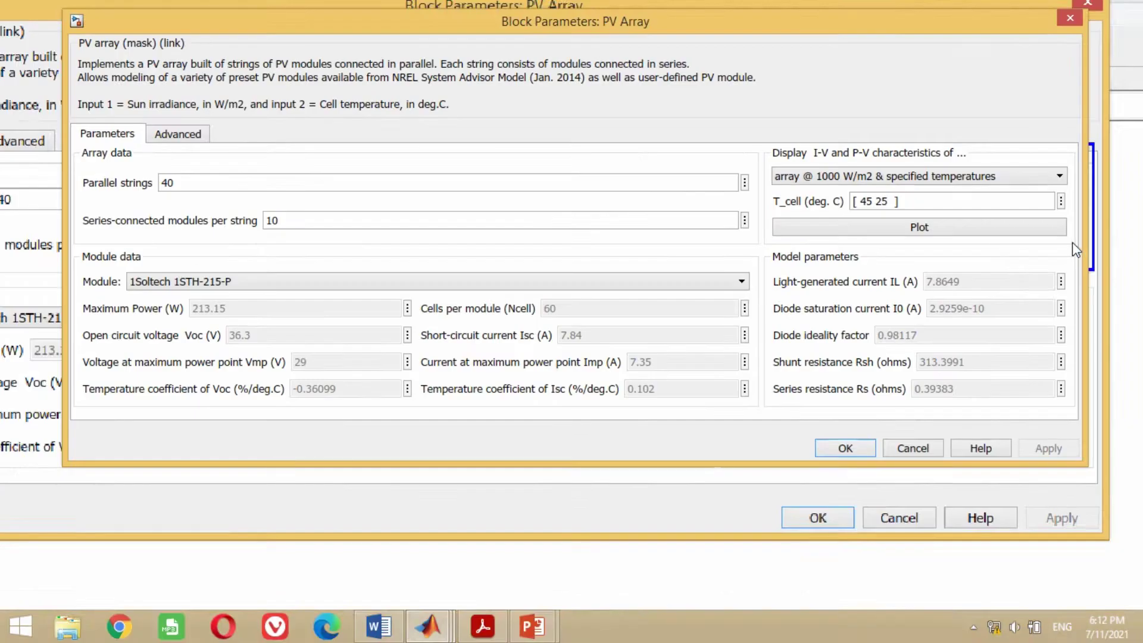
# Plot the array's I-V and P-V characteristics at 1000 W/m2 and the specified temperatures, view the figure maximized, and close it
pyautogui.click(980, 219)
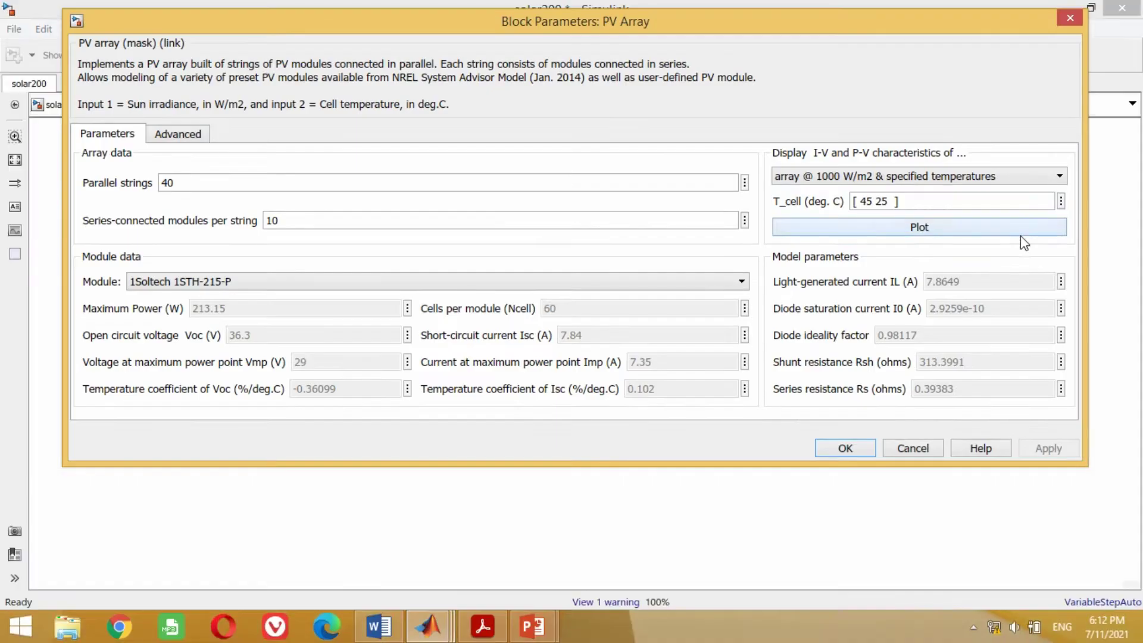
pyautogui.click(891, 253)
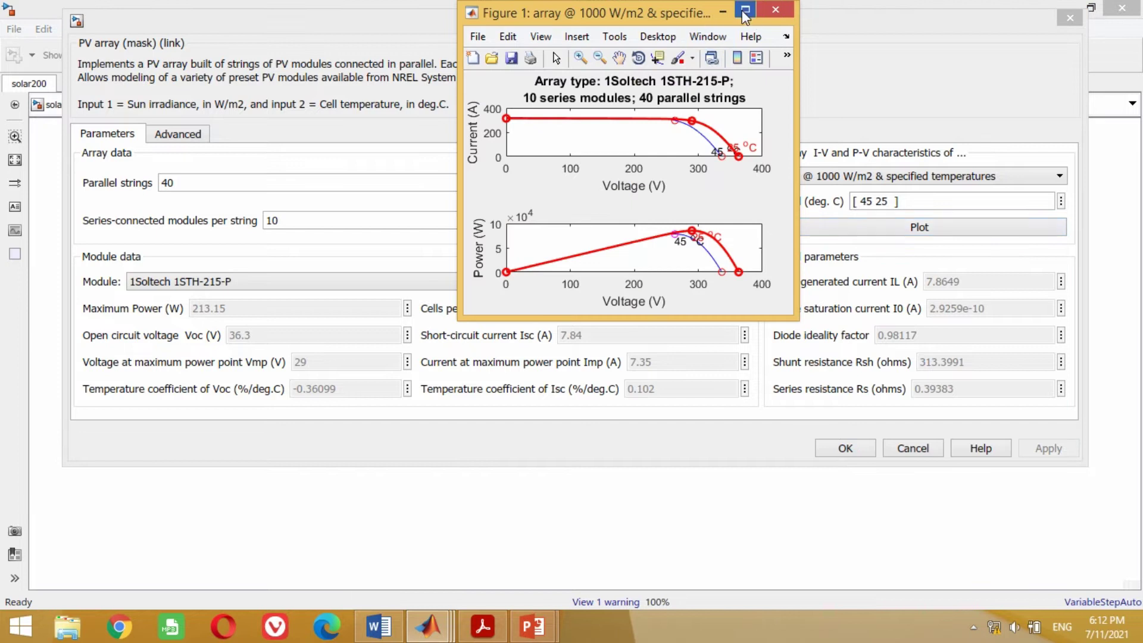
pyautogui.doubleClick(747, 13)
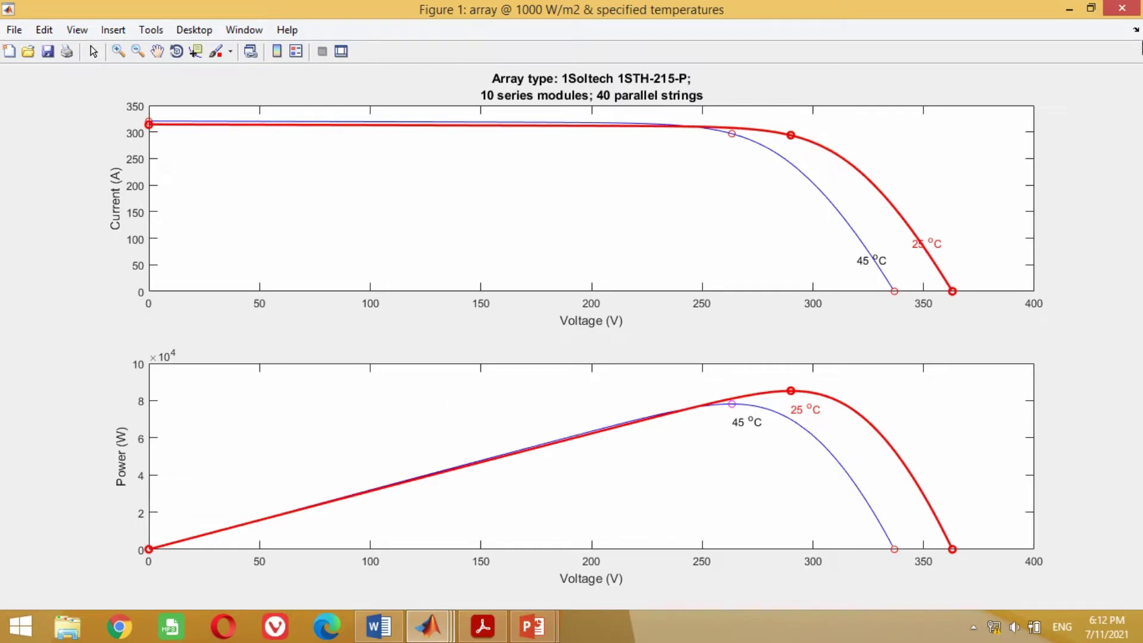
pyautogui.click(1122, 8)
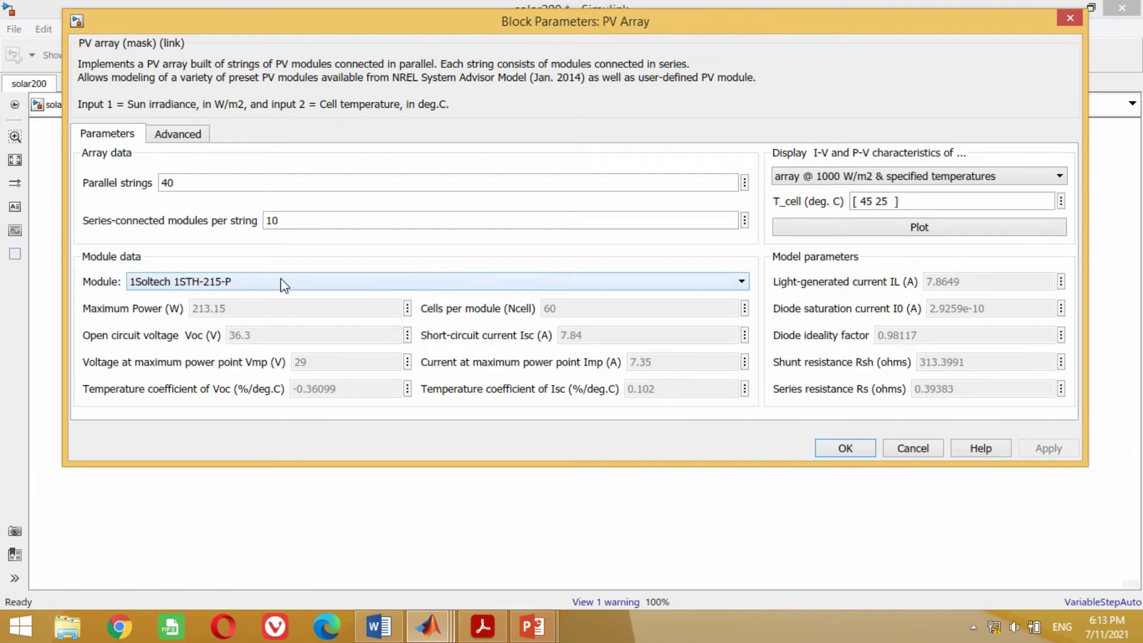
# Switch the PV Array's module from the preset to User-defined so its module data can be edited
pyautogui.click(741, 285)
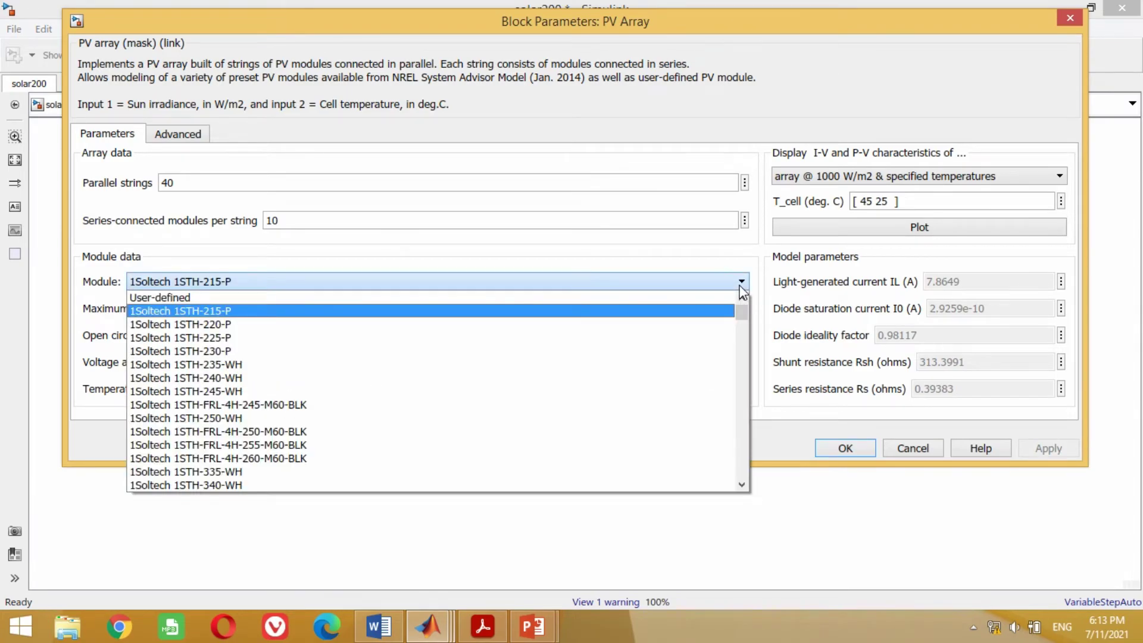
pyautogui.click(741, 284)
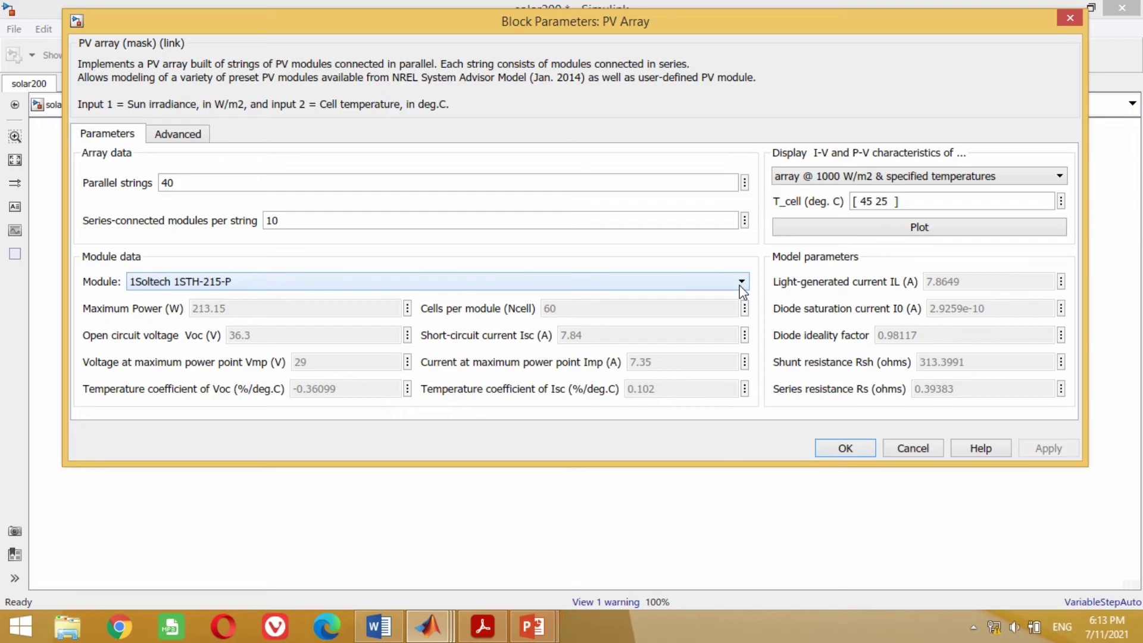
pyautogui.click(741, 286)
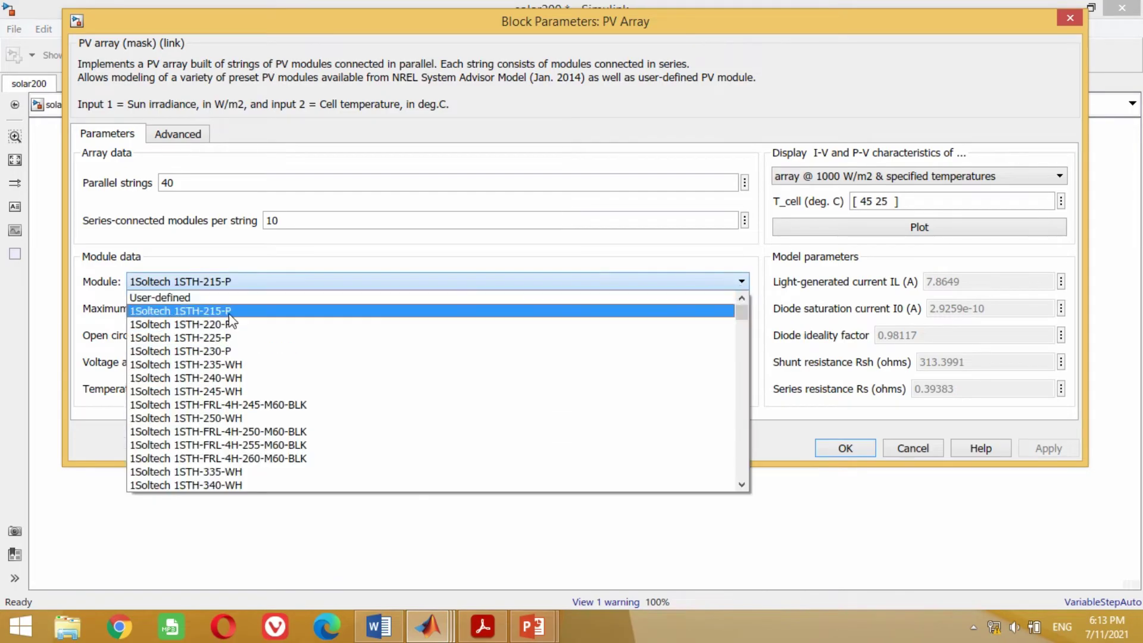
pyautogui.click(163, 299)
pyautogui.click(177, 284)
pyautogui.click(167, 297)
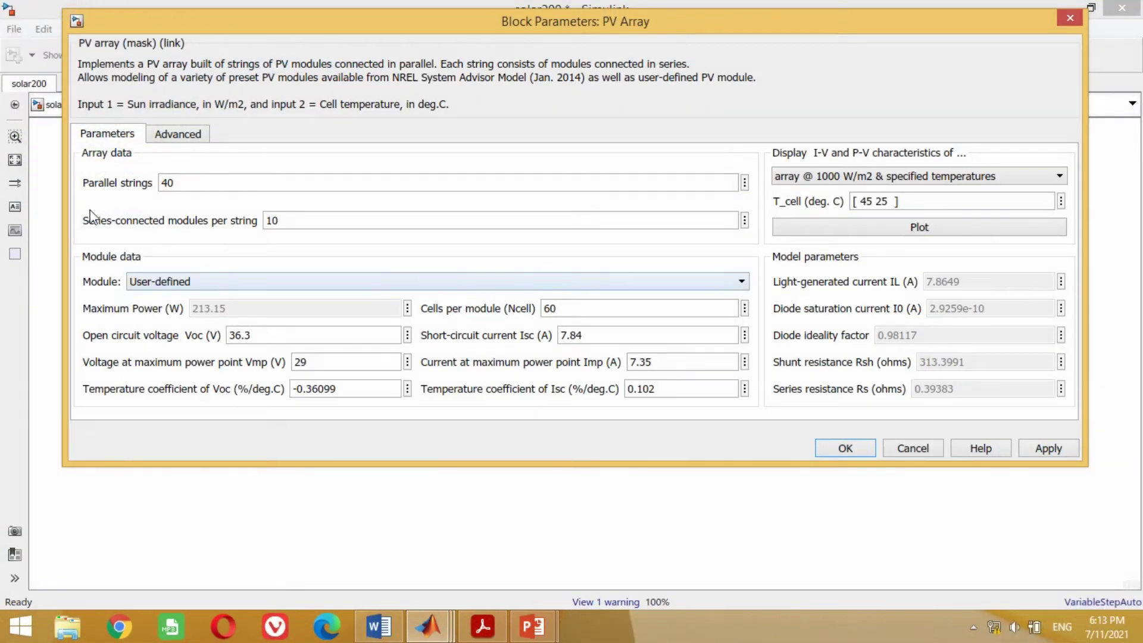
# Set the array to 1 parallel string and 1 series-connected module per string
pyautogui.write('1')
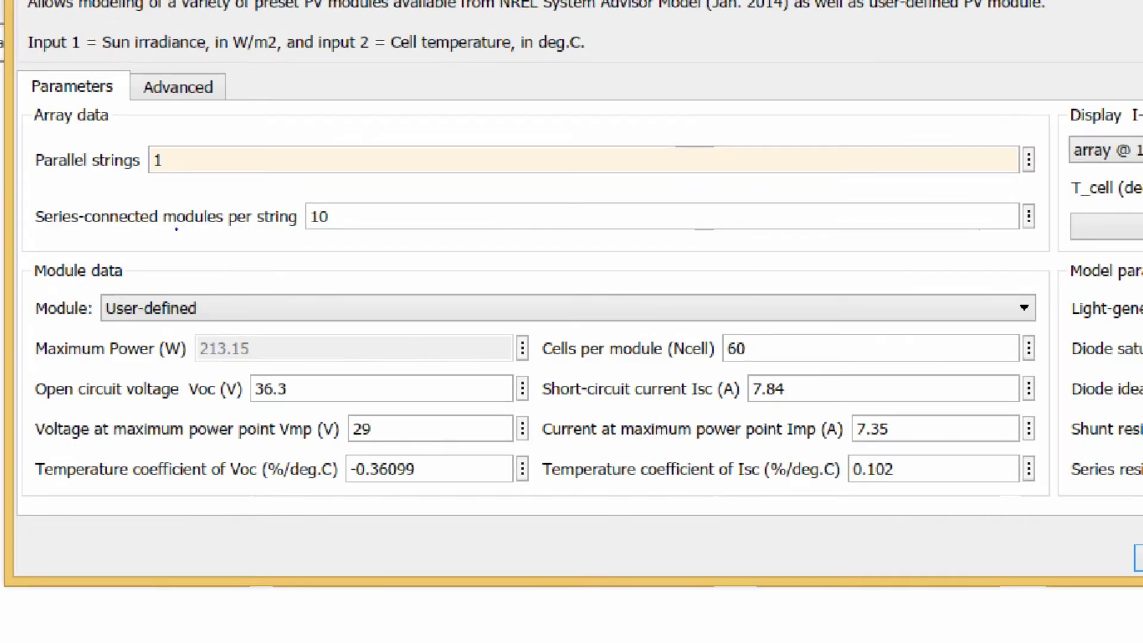
pyautogui.moveTo(168, 212); pyautogui.dragTo(211, 233)
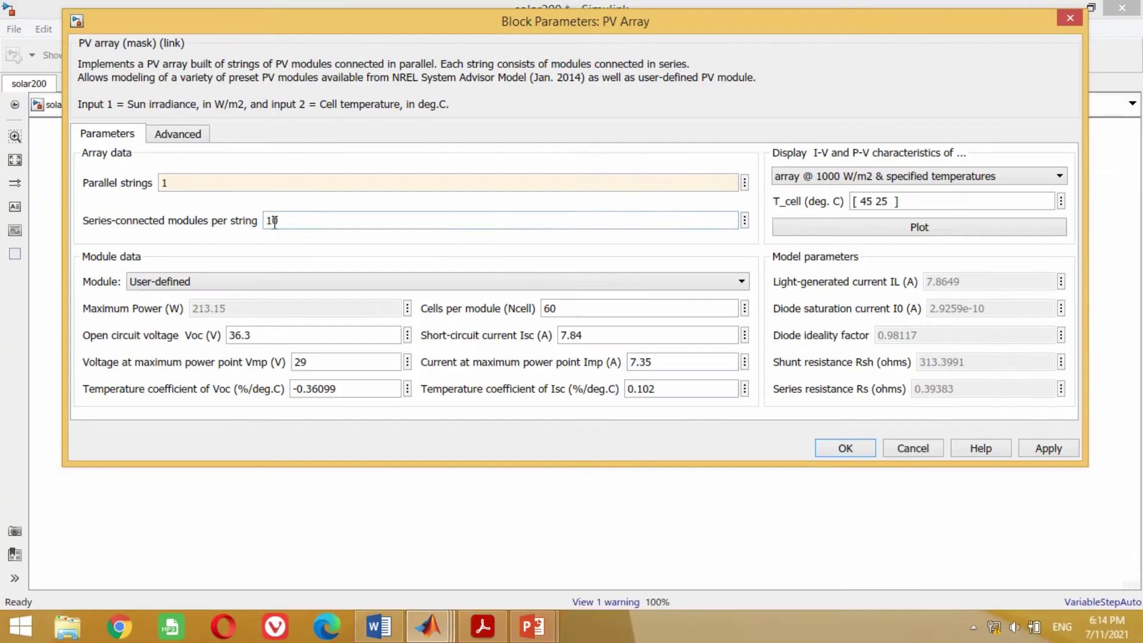
pyautogui.doubleClick(375, 214)
pyautogui.write('1')
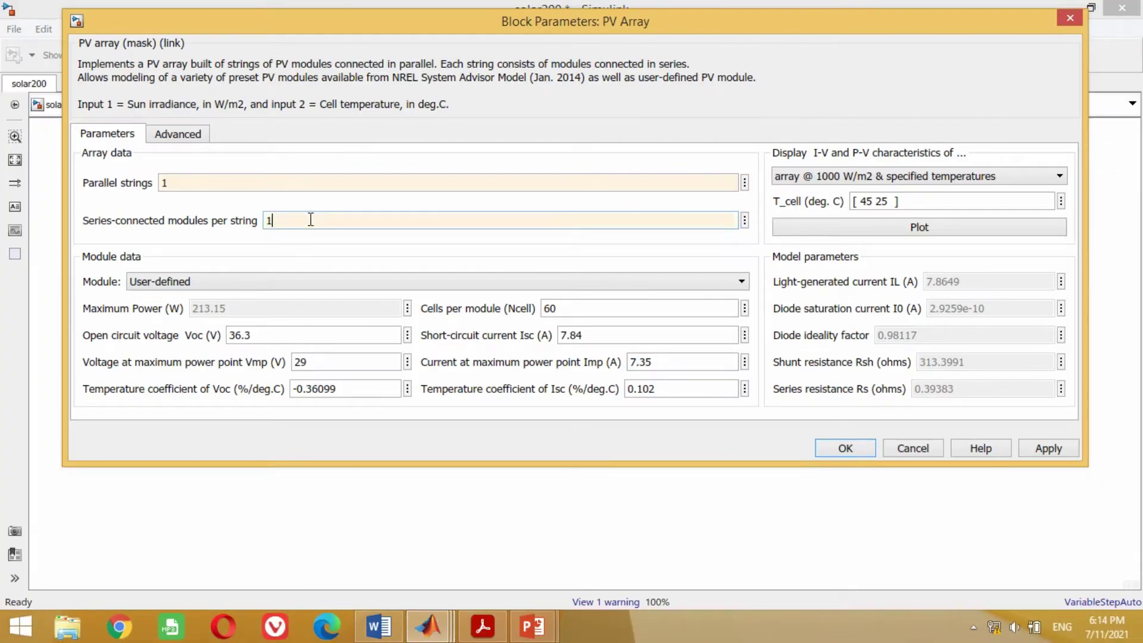
pyautogui.click(192, 217)
# Set the module's open circuit voltage Voc to 32.9 V and voltage at maximum power point Vmp to 26.4 V
pyautogui.click(259, 335)
pyautogui.press('Left')
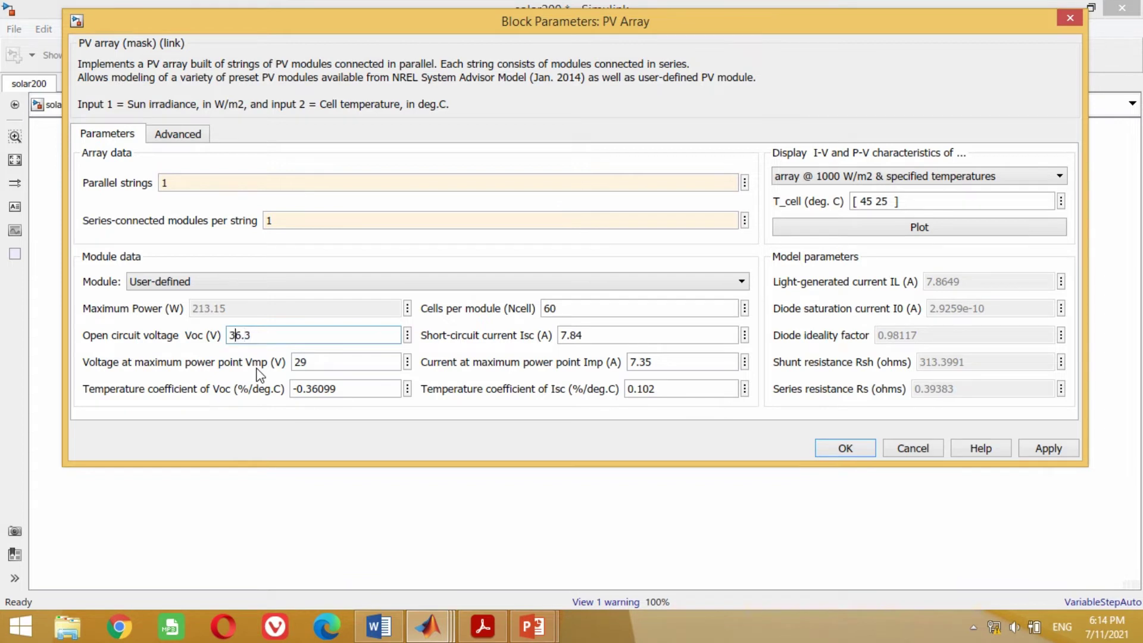
pyautogui.write('2')
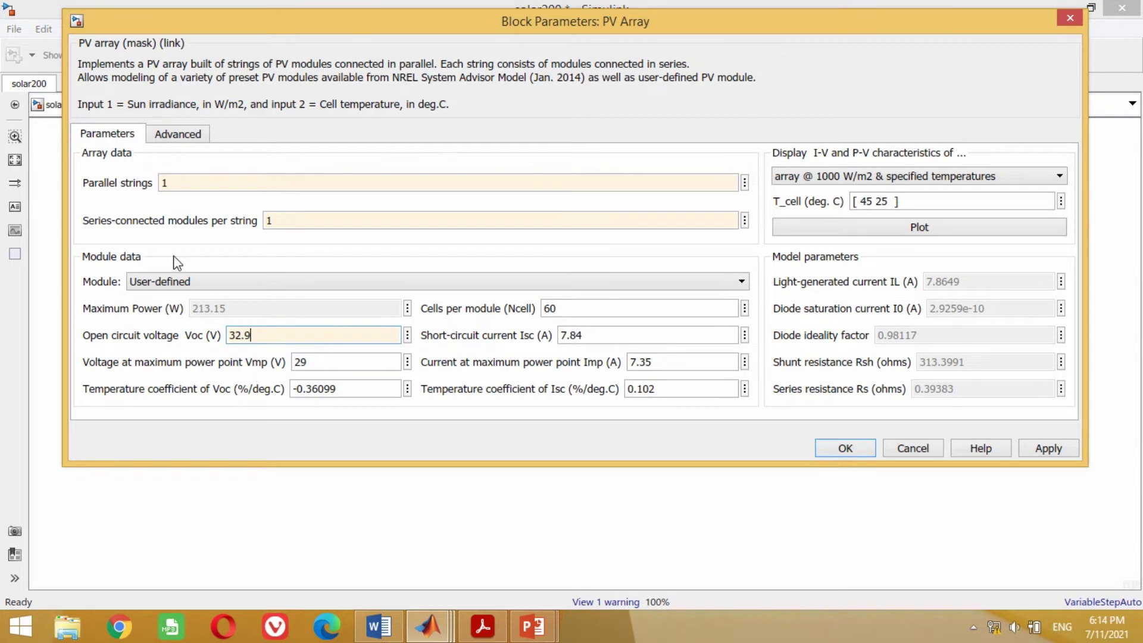
pyautogui.click(190, 255)
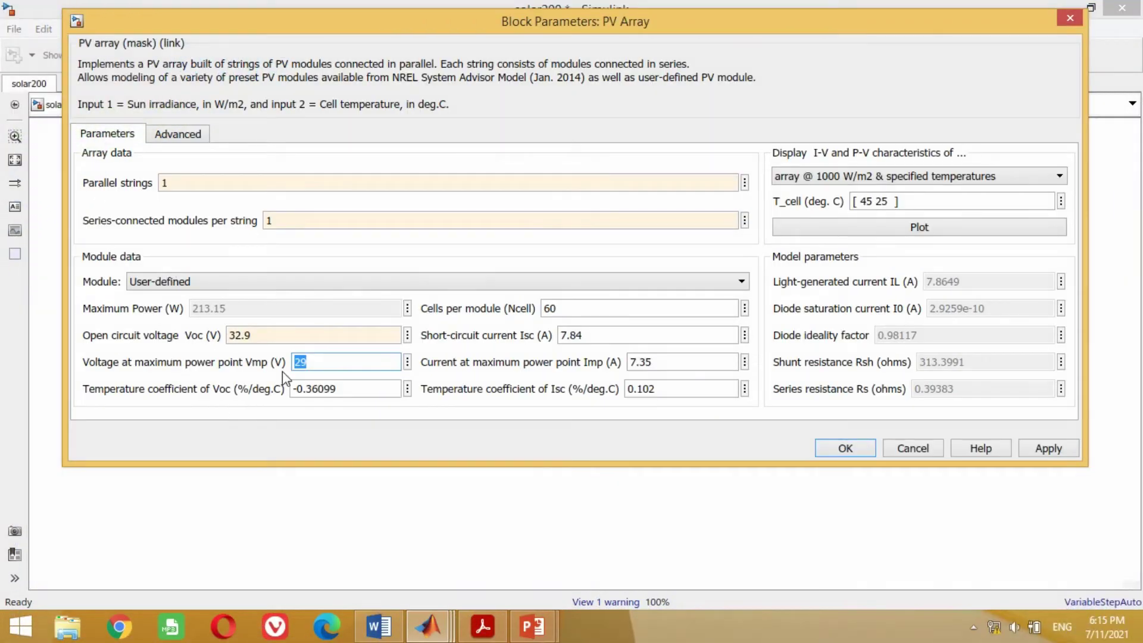
pyautogui.write('2')
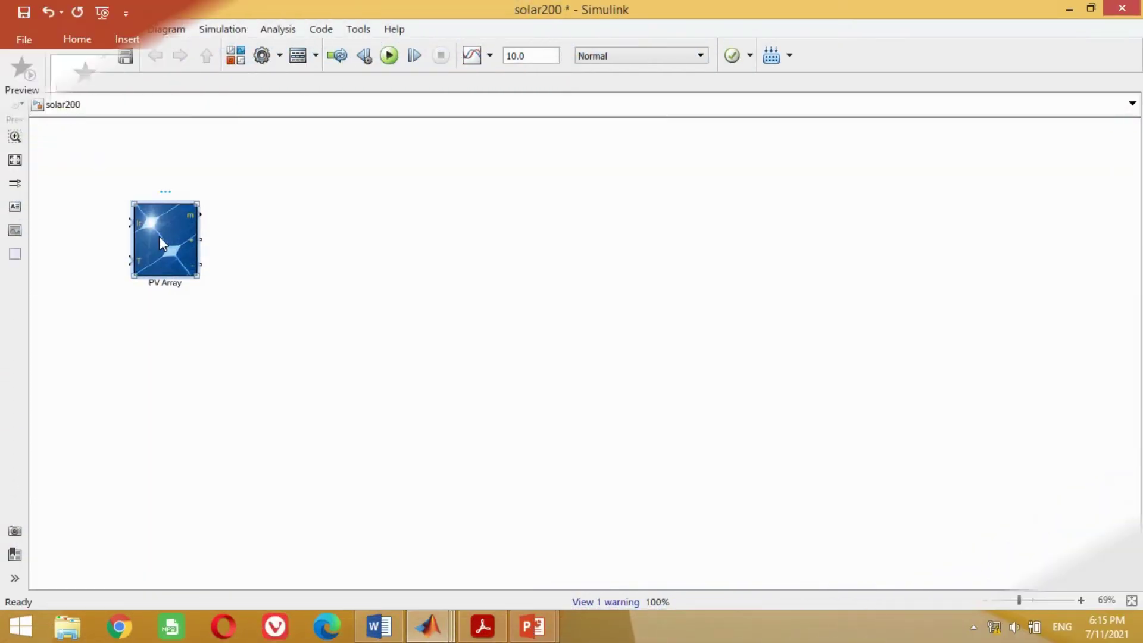
# Set the number of cells per module (Ncell) to 54 in the PV Array's module data
pyautogui.doubleClick(159, 236)
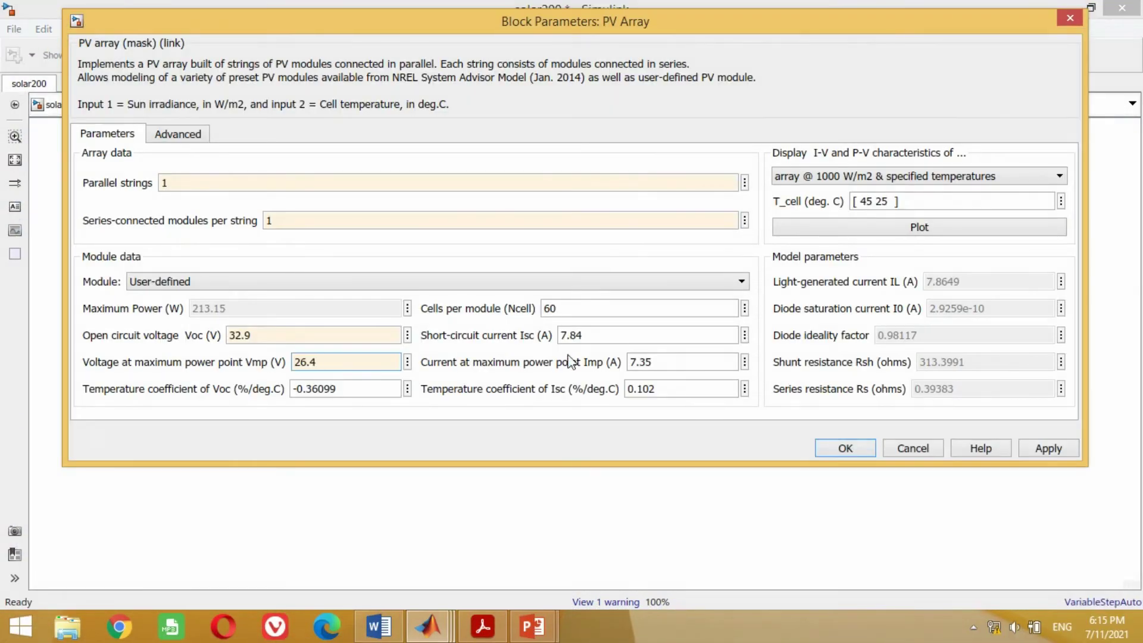
pyautogui.doubleClick(556, 309)
pyautogui.write('54')
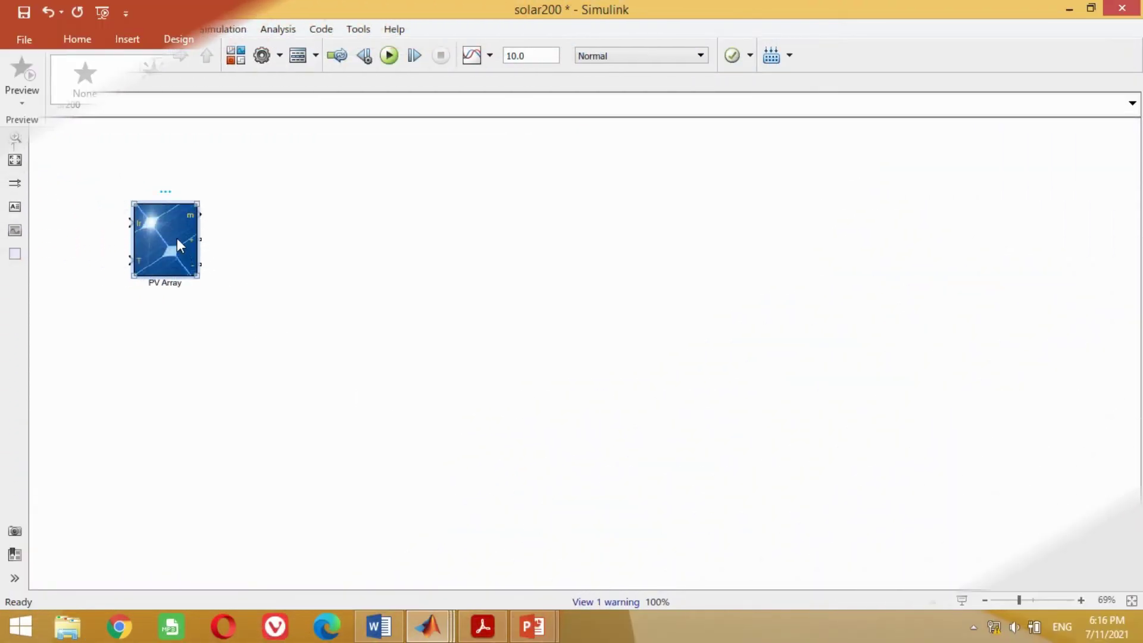
# Set the module's short-circuit current Isc to 8.21 A
pyautogui.doubleClick(176, 238)
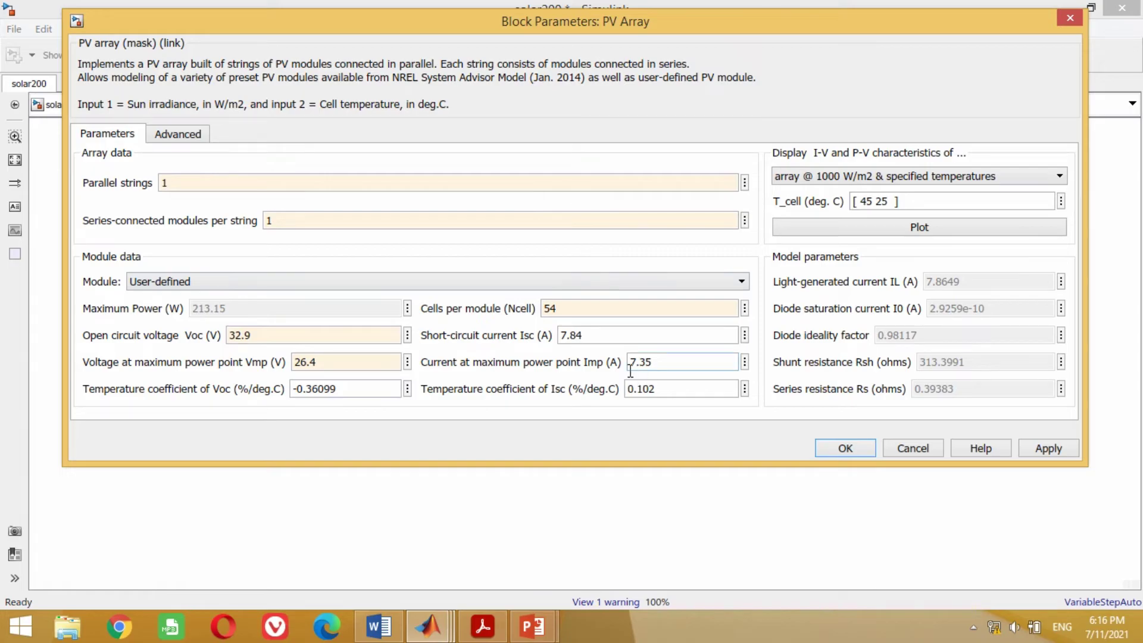
pyautogui.doubleClick(572, 335)
pyautogui.click(577, 335)
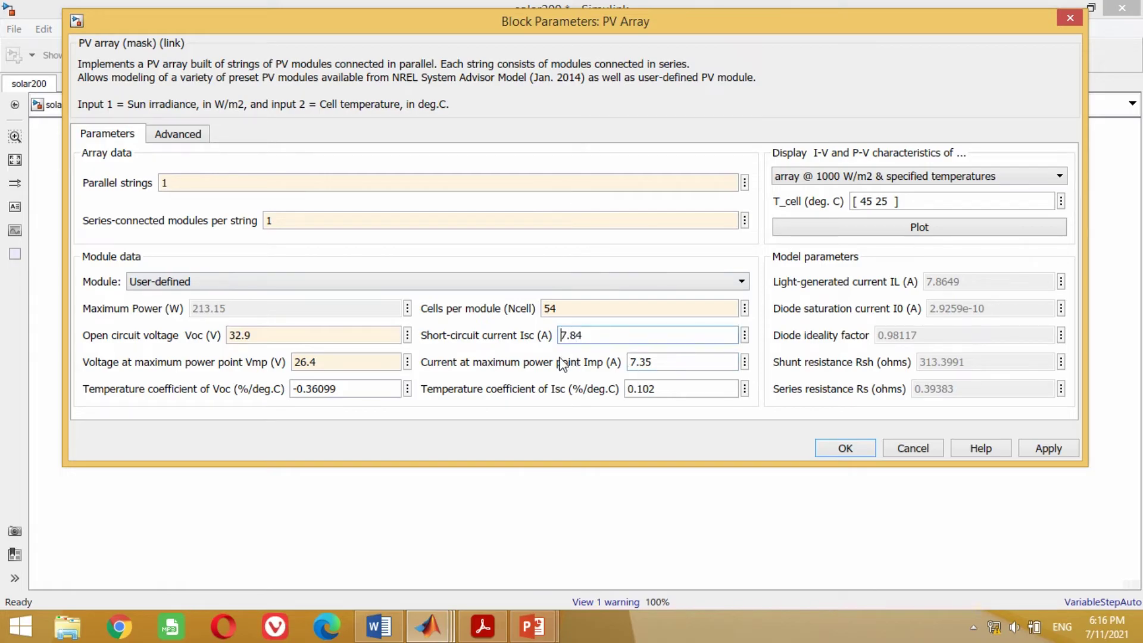
pyautogui.press('Delete')
pyautogui.write('8.21')
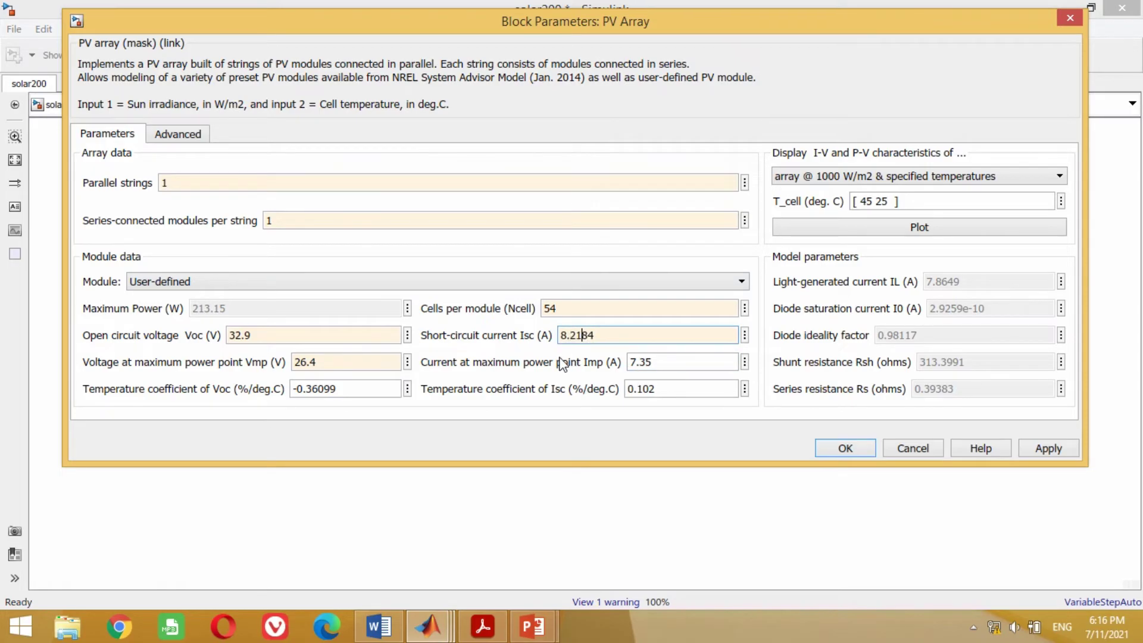
# Set the current at maximum power point Imp to 7.58 A and apply the PV Array's edited parameters
pyautogui.doubleClick(670, 361)
pyautogui.press('Left')
pyautogui.press('Right')
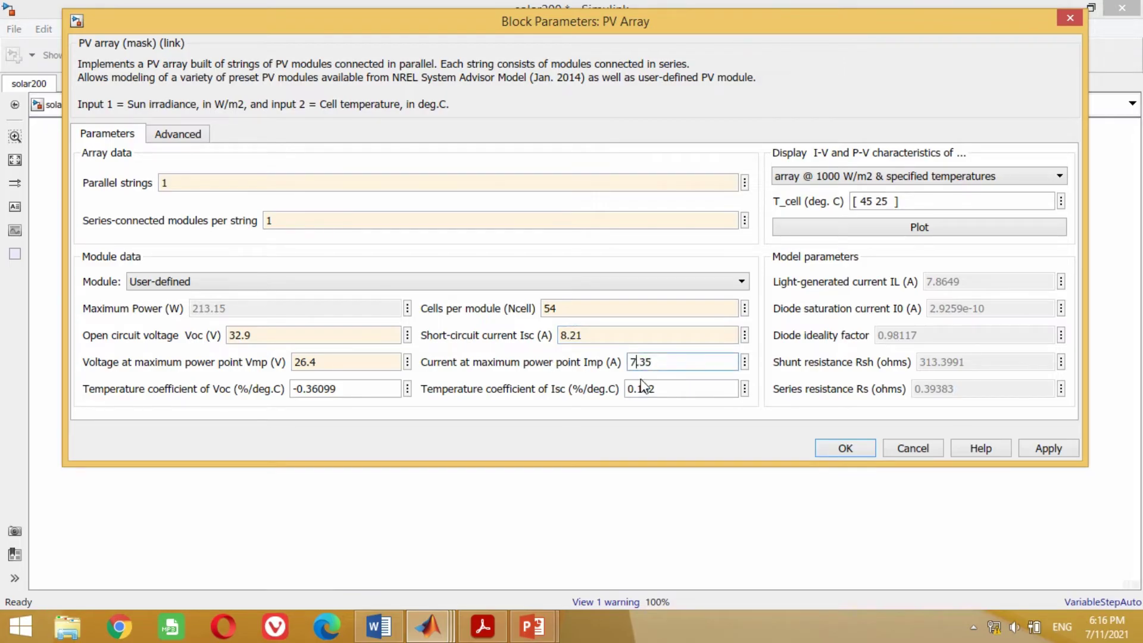
pyautogui.press('Delete')
pyautogui.press('Delete')
pyautogui.write('58')
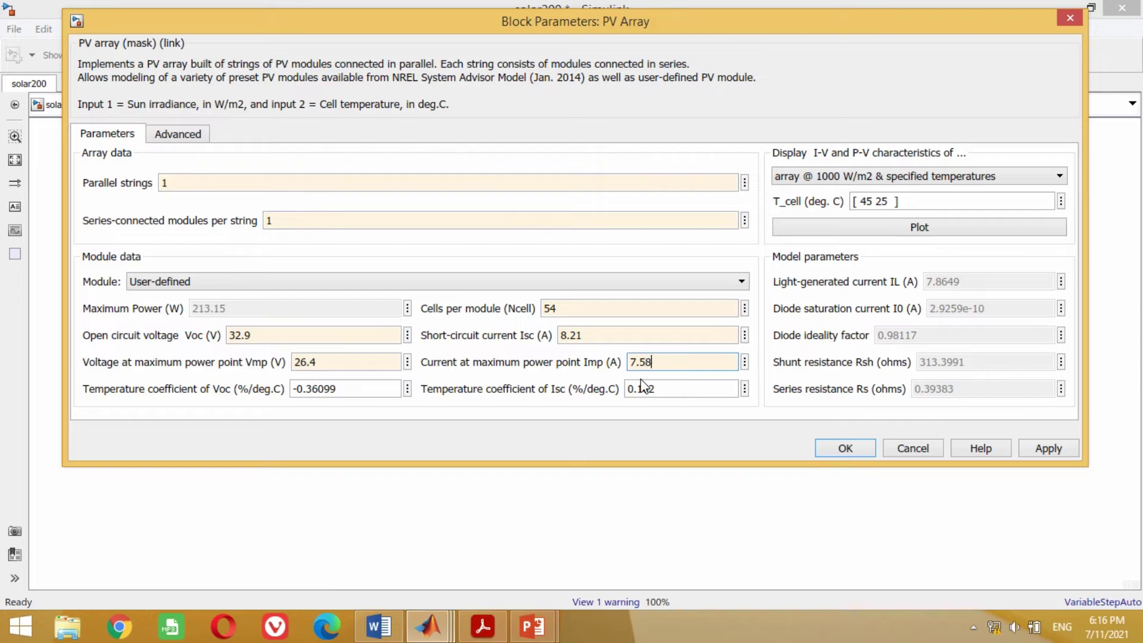
pyautogui.doubleClick(591, 336)
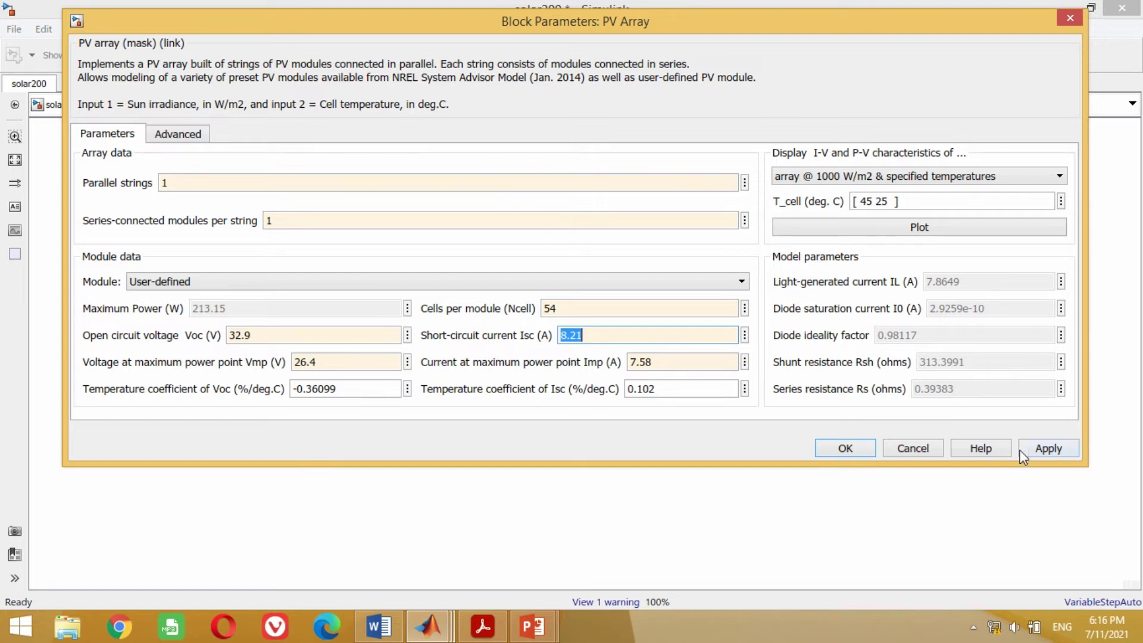
pyautogui.click(1040, 448)
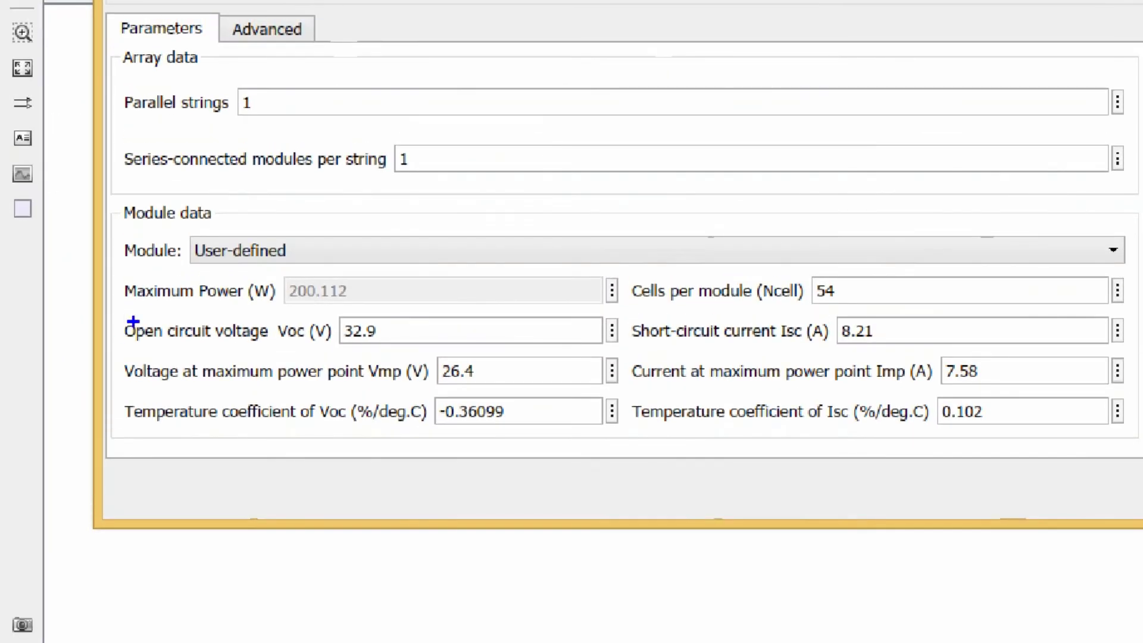
pyautogui.moveTo(113, 258)
pyautogui.mouseDown()
pyautogui.moveTo(212, 316)
pyautogui.moveTo(523, 326)
pyautogui.moveTo(640, 316)
pyautogui.mouseUp()
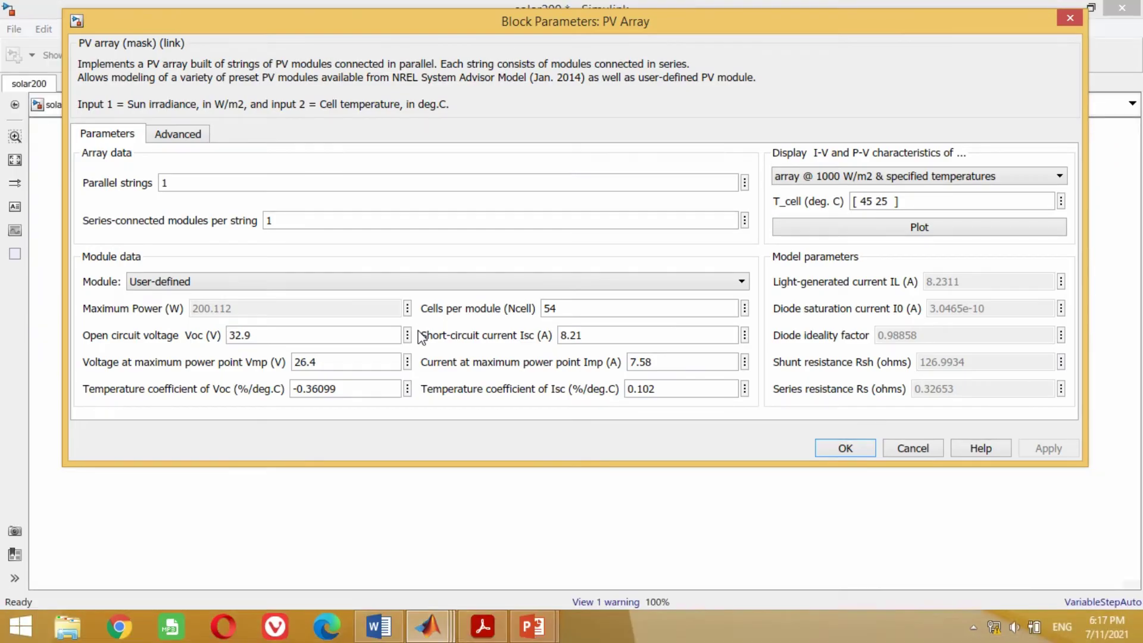
# Plot the I-V and P-V characteristics of one module at 25 deg.C and the specified irradiances, view the figure maximized, and close it
pyautogui.moveTo(943, 21); pyautogui.dragTo(882, 112)
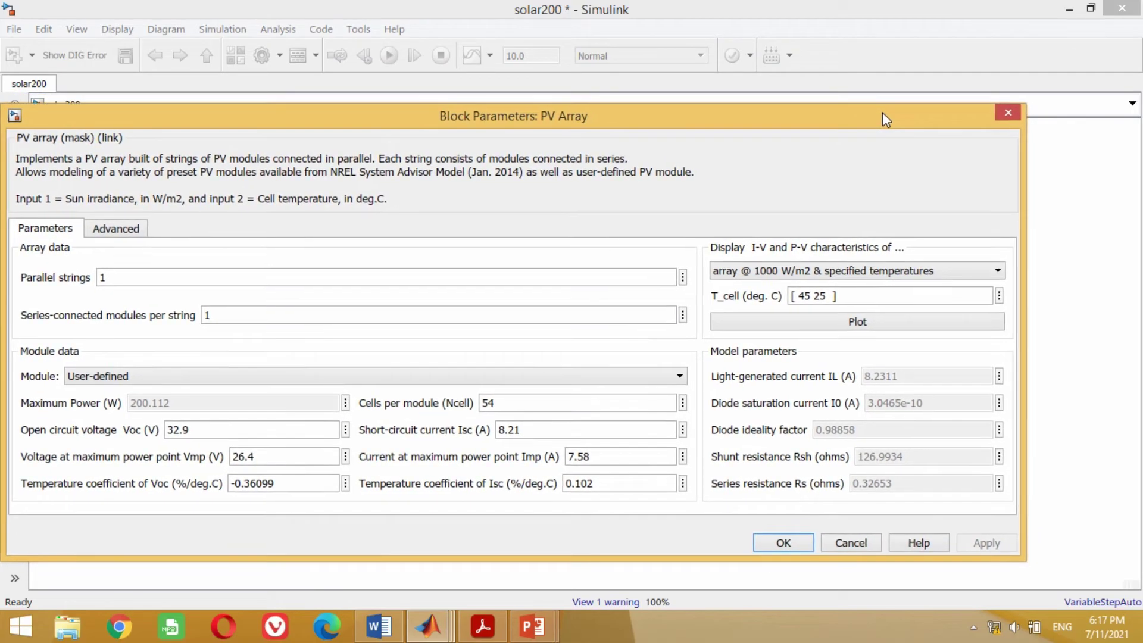
pyautogui.click(911, 271)
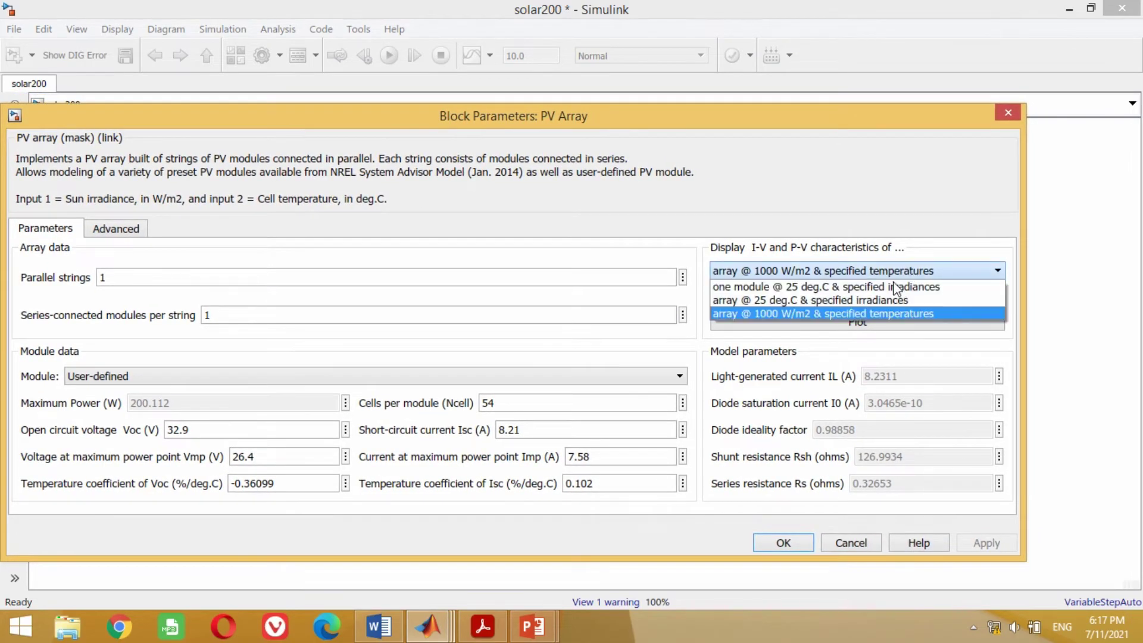
pyautogui.click(859, 287)
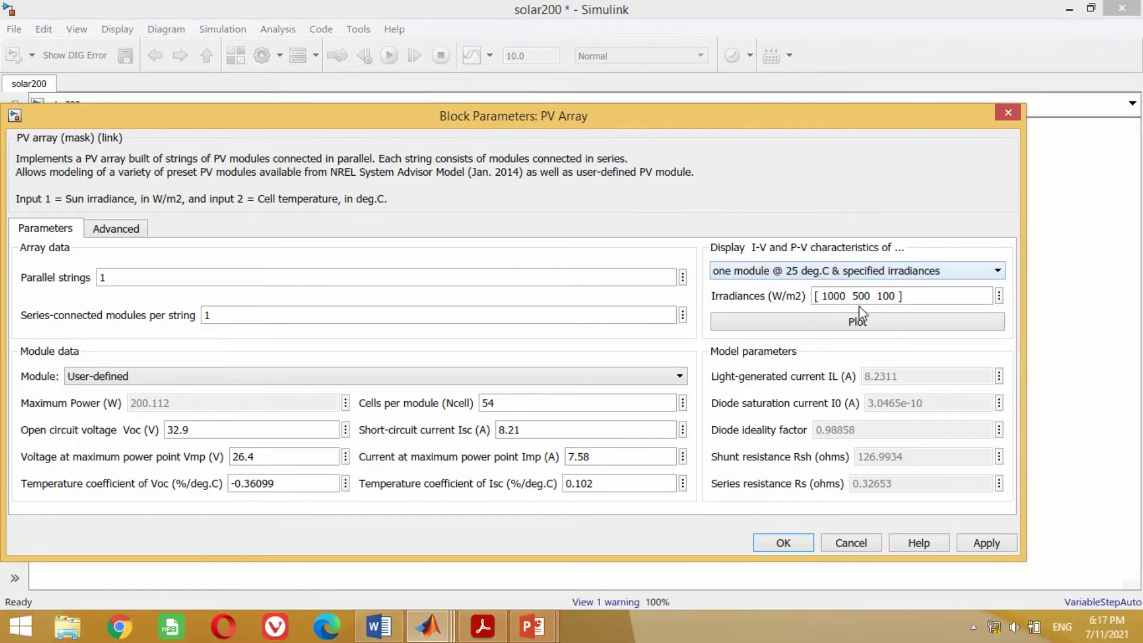
pyautogui.click(853, 321)
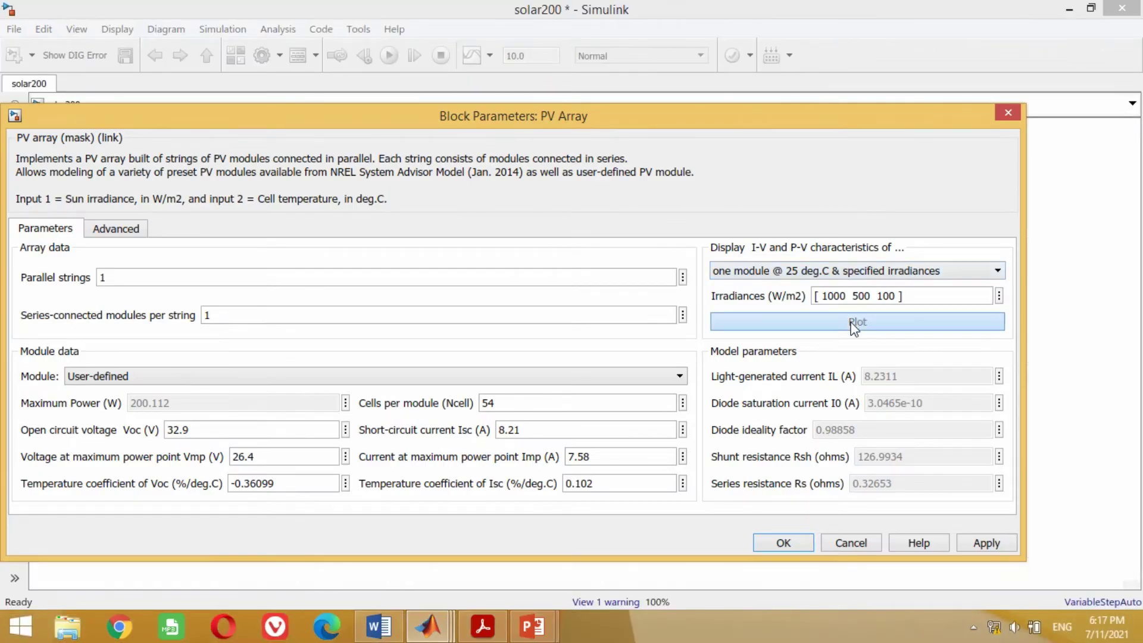
pyautogui.click(753, 12)
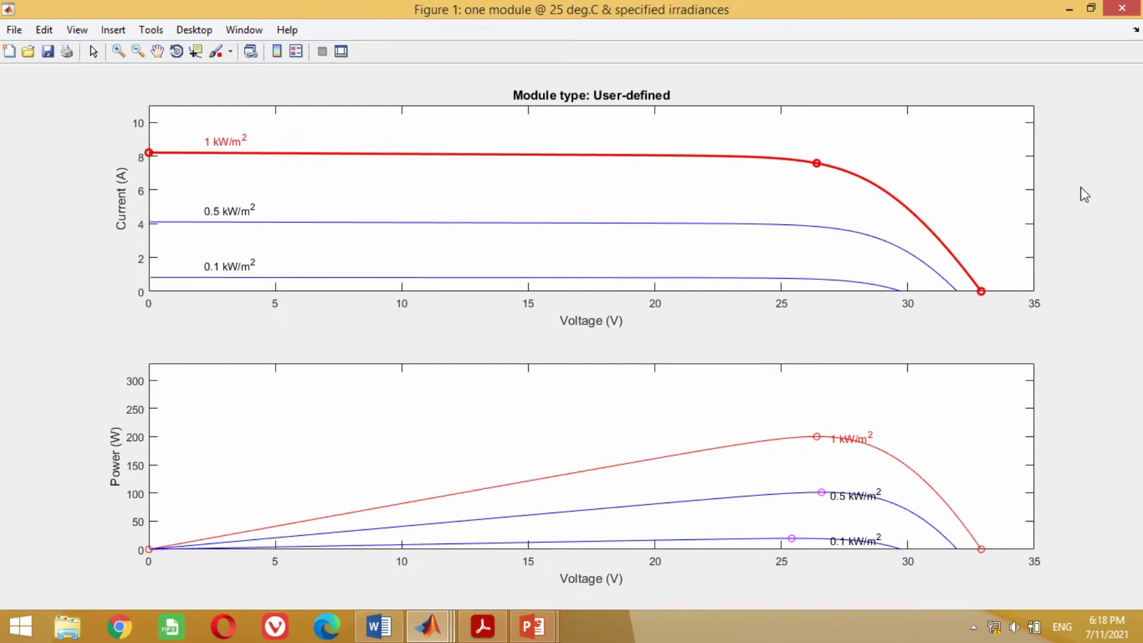
pyautogui.click(1123, 14)
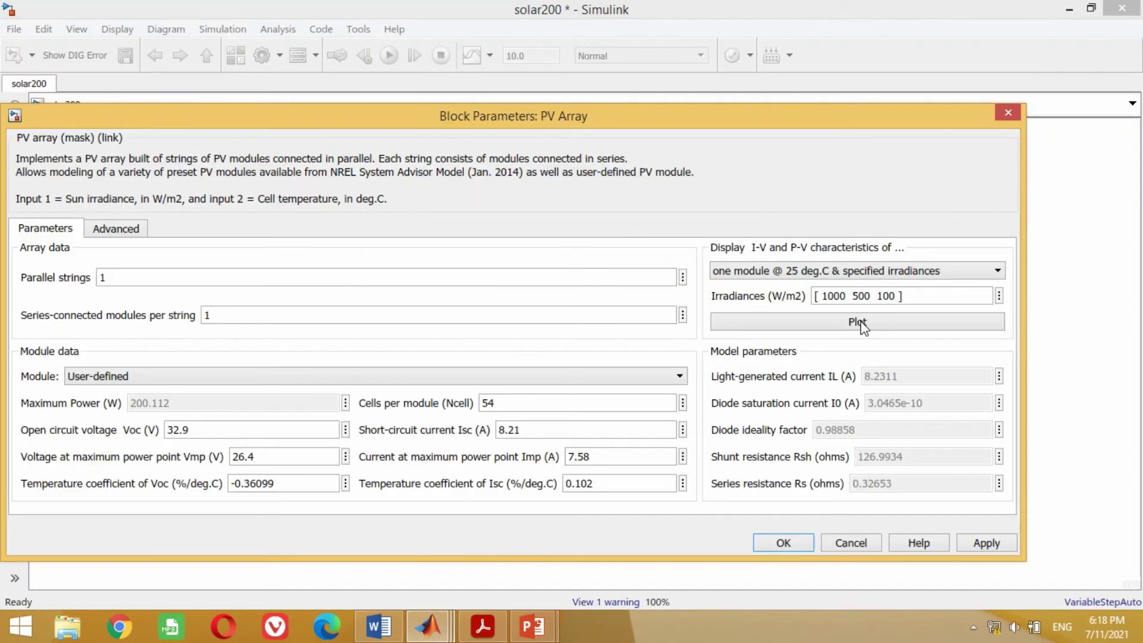
# Plot the whole array's I-V and P-V characteristics at 25 deg.C and the specified irradiances, view the figure maximized, and close it
pyautogui.click(815, 272)
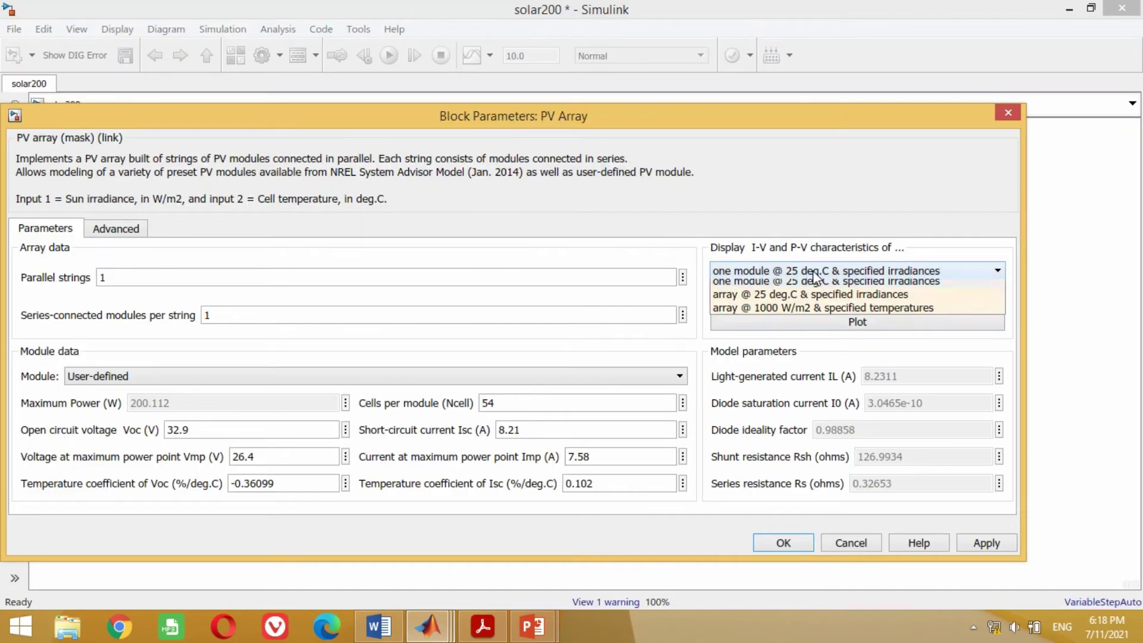
pyautogui.click(783, 301)
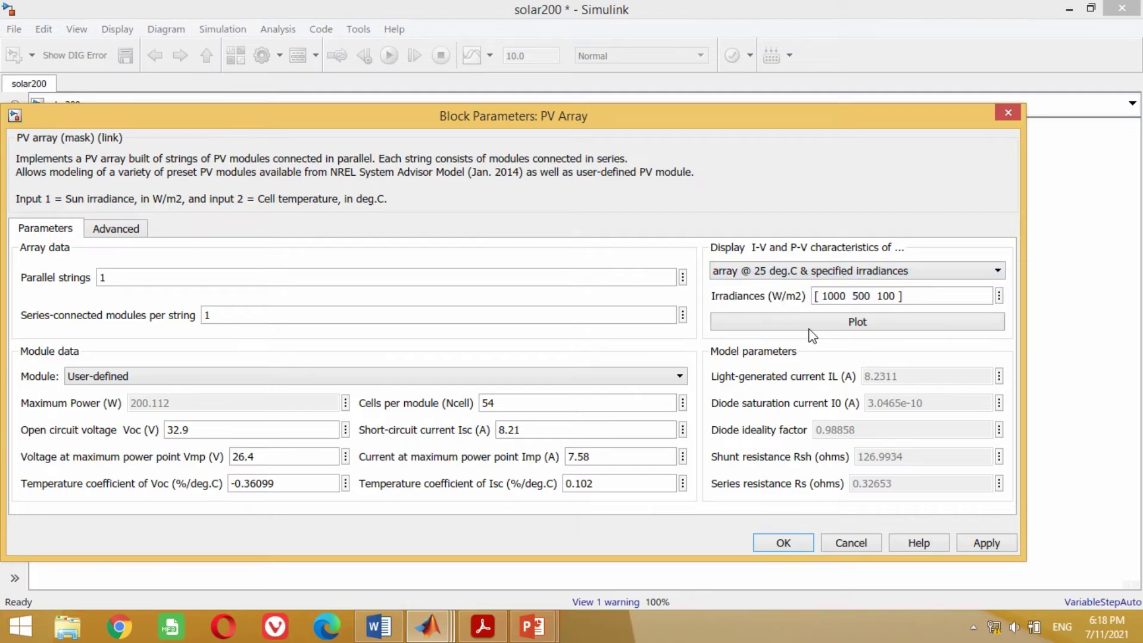
pyautogui.click(874, 328)
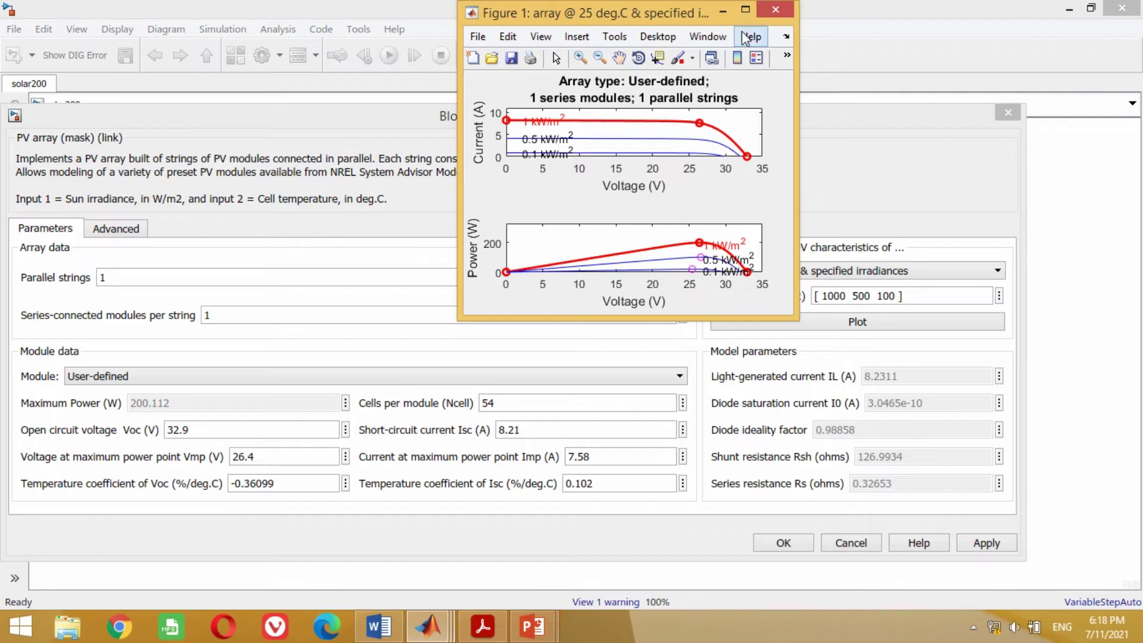
pyautogui.click(745, 10)
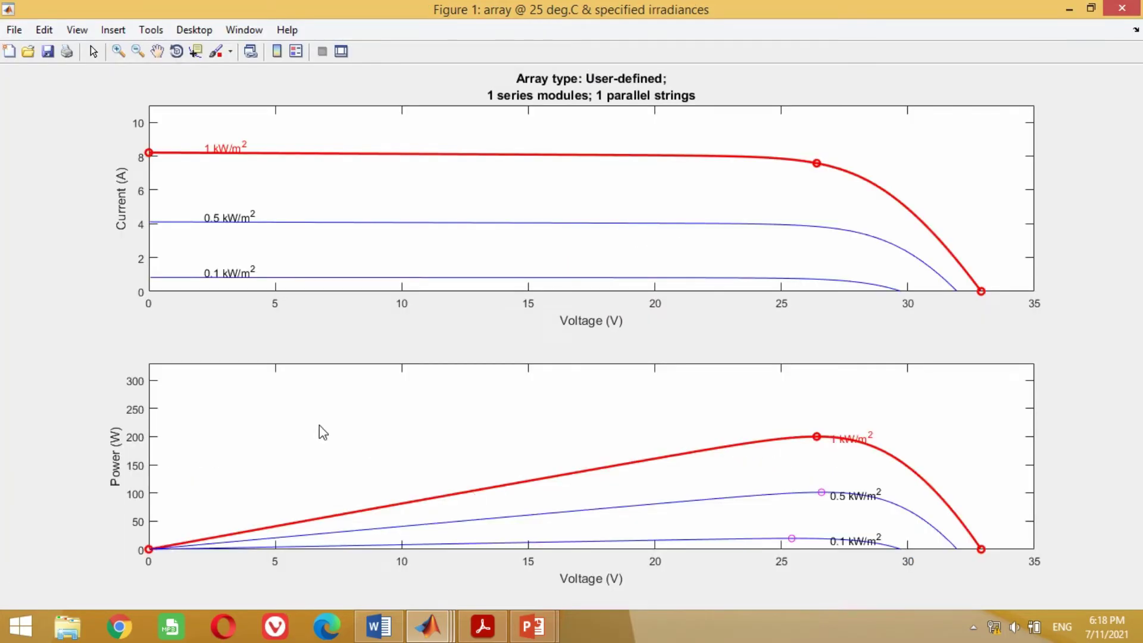
pyautogui.click(1121, 8)
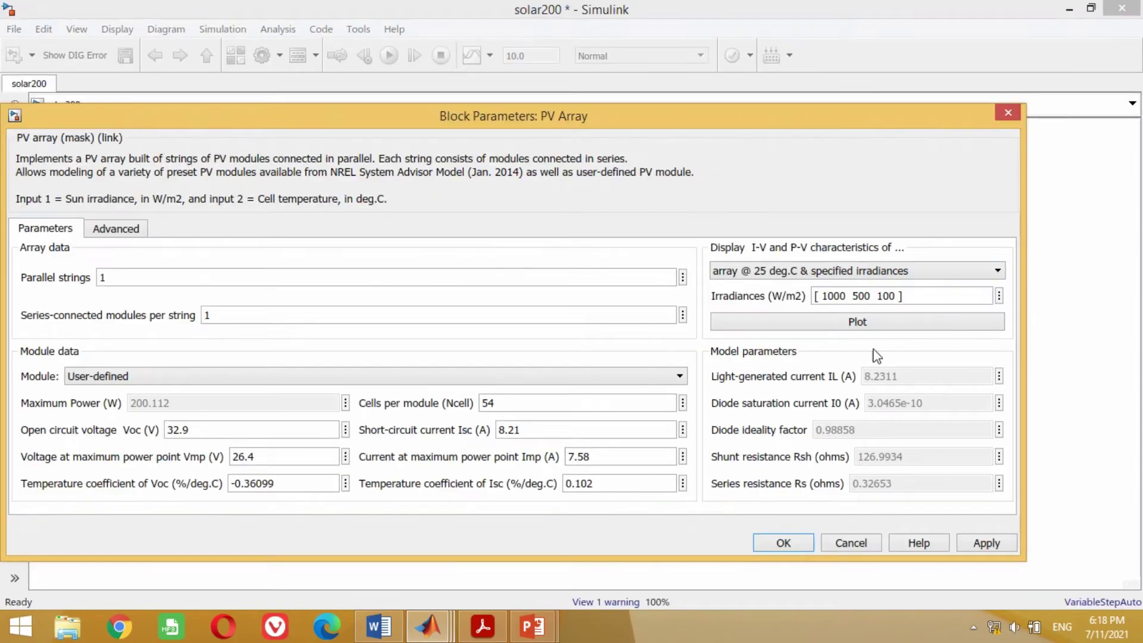
# Plot the user-defined array's I-V and P-V characteristics at 1000 W/m2 and cell temperatures of 45 and 25 deg.C
pyautogui.click(820, 273)
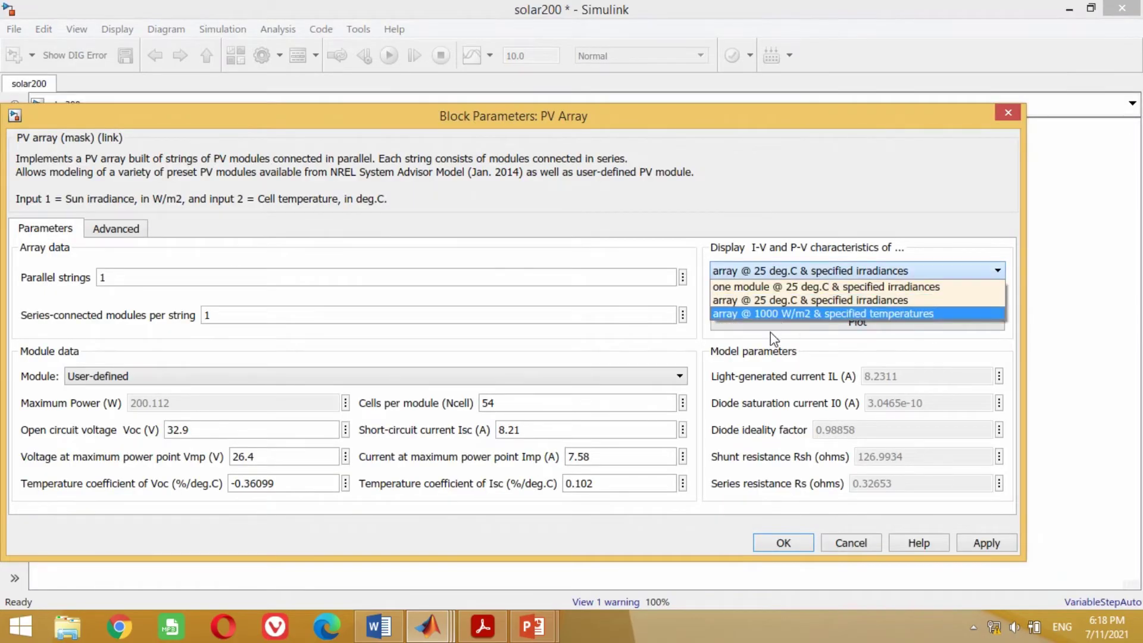
pyautogui.click(834, 315)
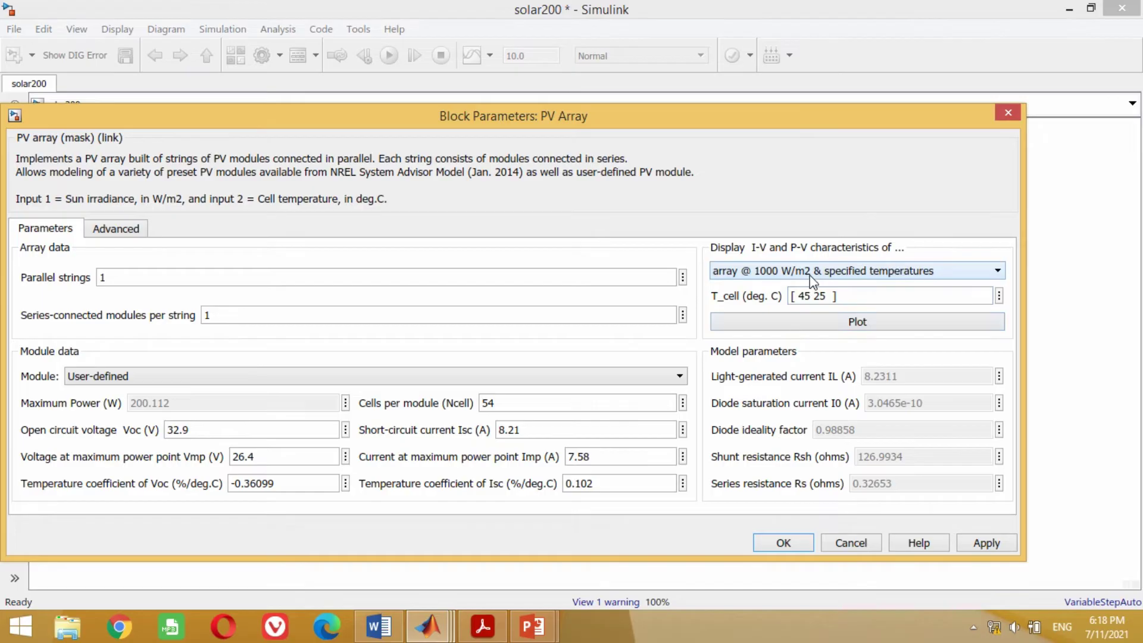
pyautogui.click(856, 325)
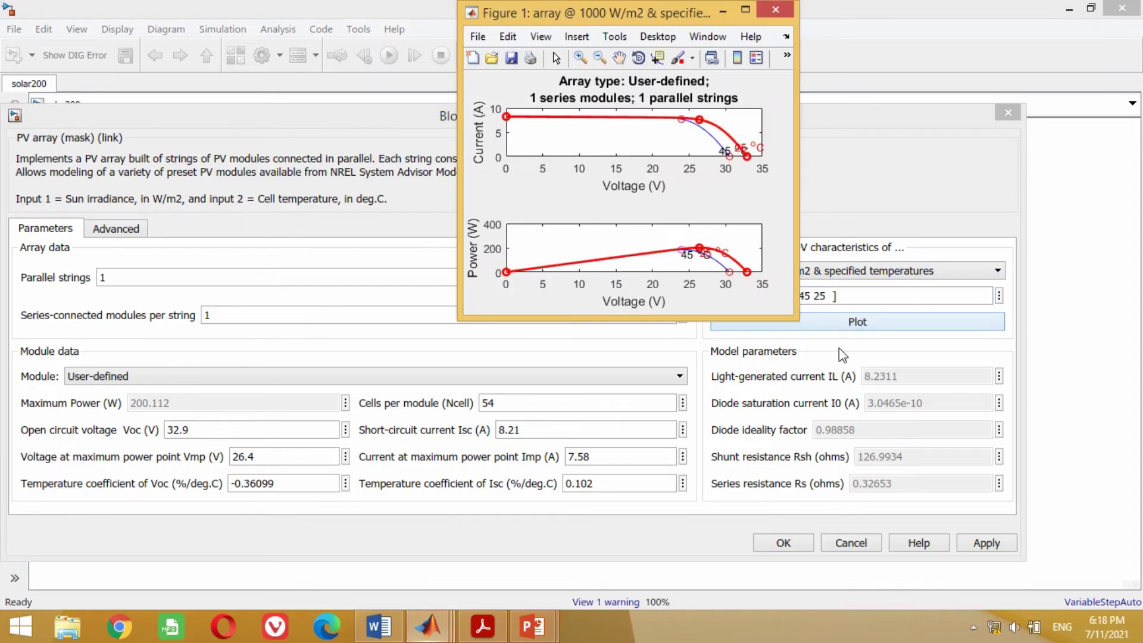
# Close the characteristics figure, read the PV Array help page's equivalent circuit, curves and diode equations, and close the block's parameters
pyautogui.click(749, 12)
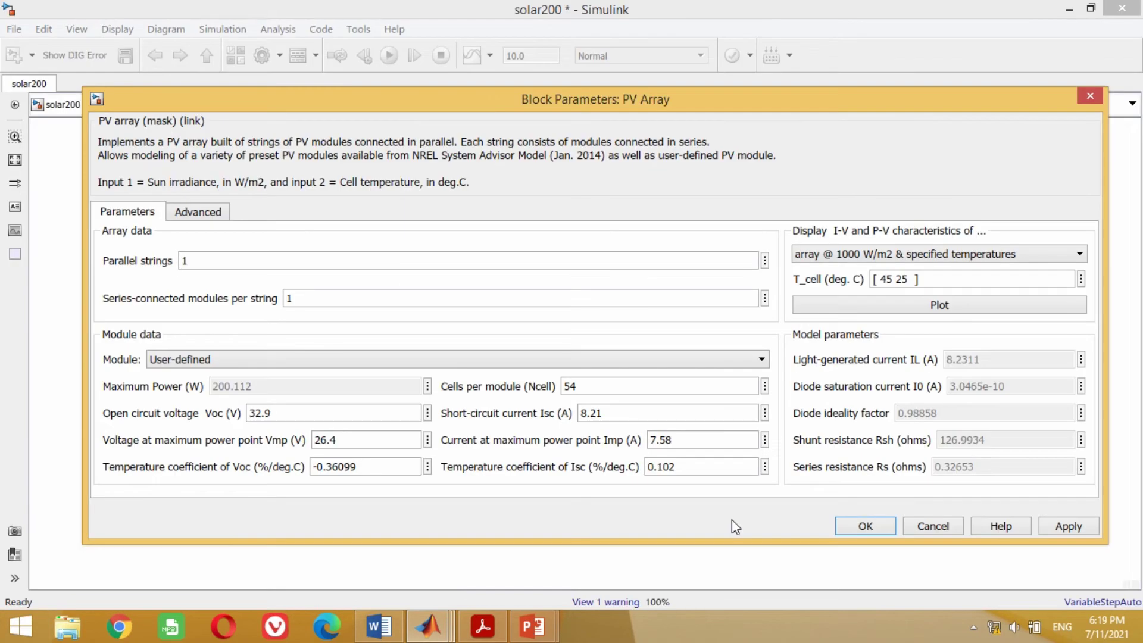
pyautogui.click(1002, 526)
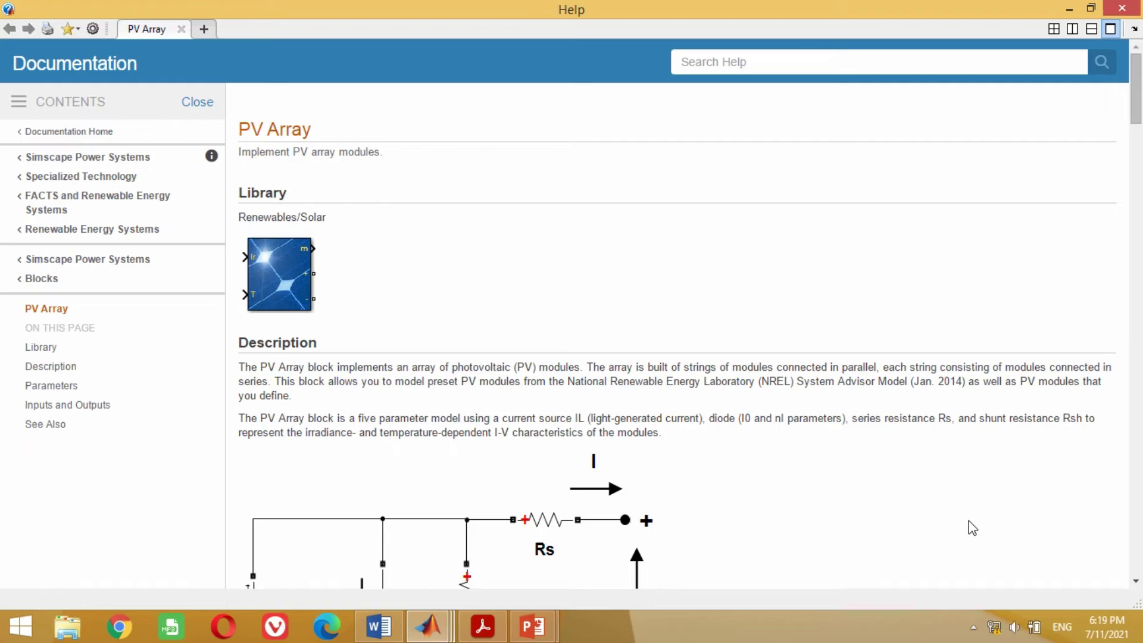
pyautogui.scroll(-2, 465, 290)
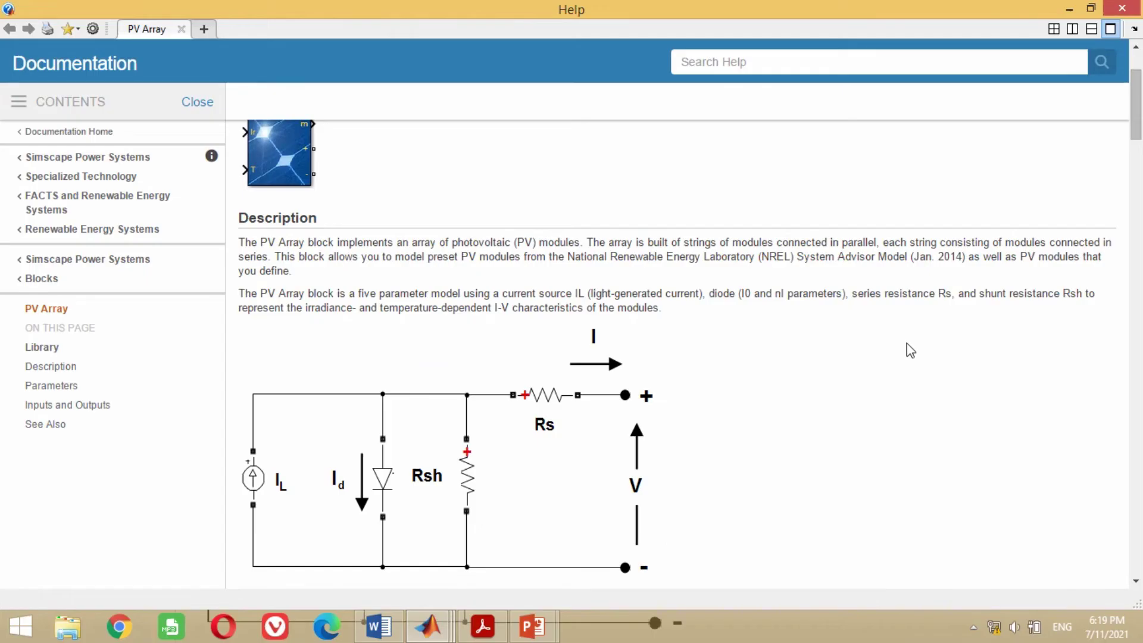
pyautogui.scroll(-2, 409, 378)
pyautogui.scroll(-3, 360, 400)
pyautogui.scroll(-20, 515, 388)
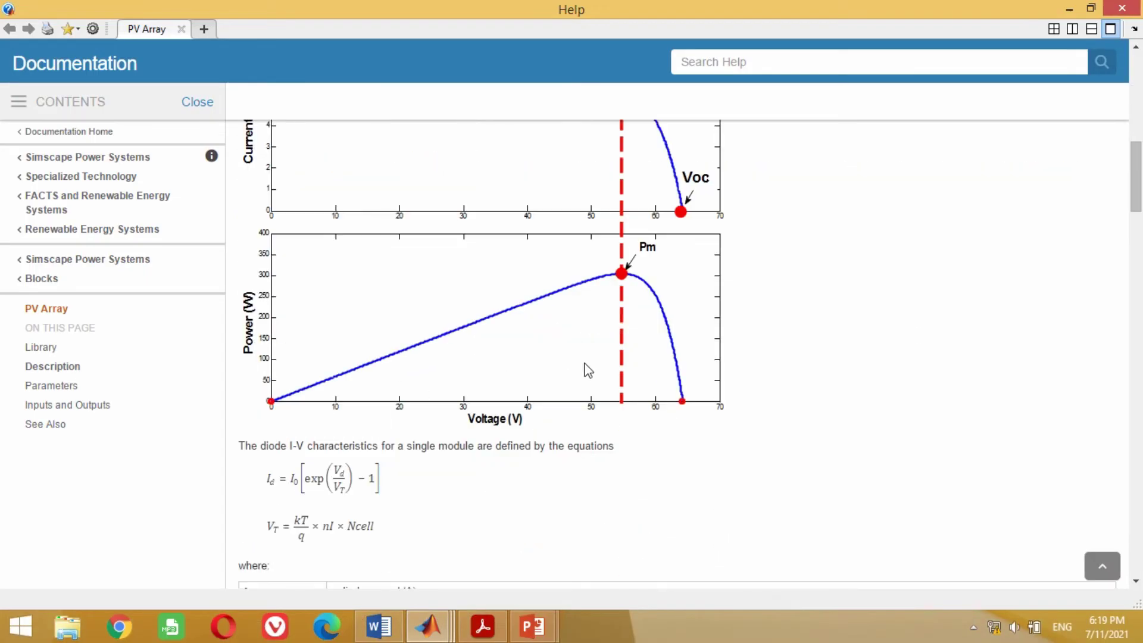
pyautogui.scroll(-3, 560, 384)
pyautogui.scroll(20, 757, 376)
pyautogui.scroll(10, 757, 376)
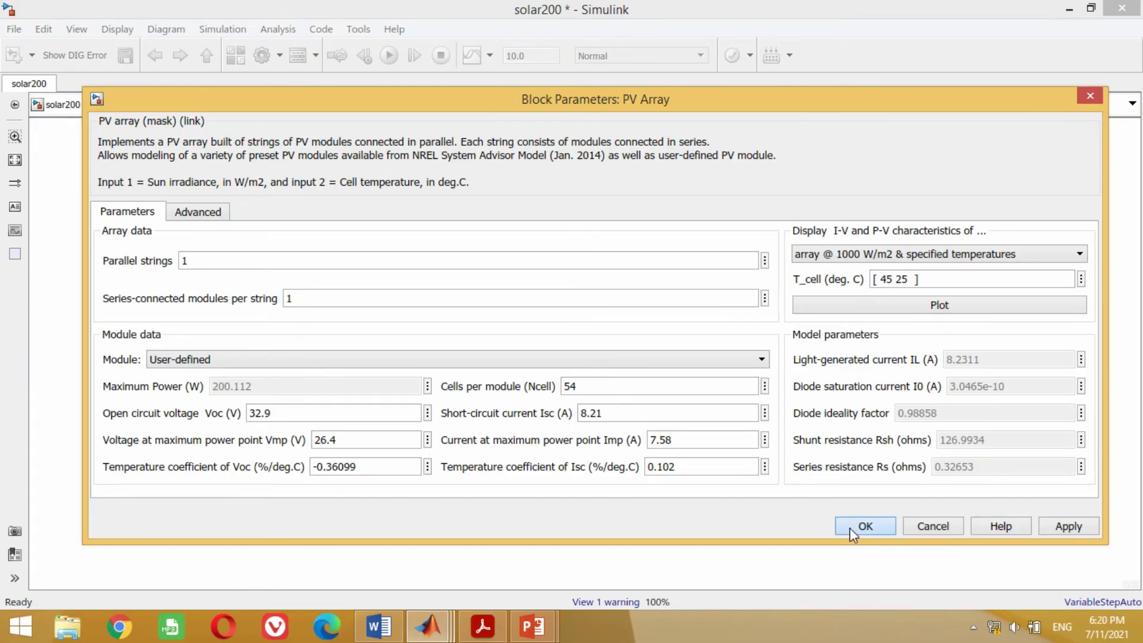
pyautogui.click(850, 528)
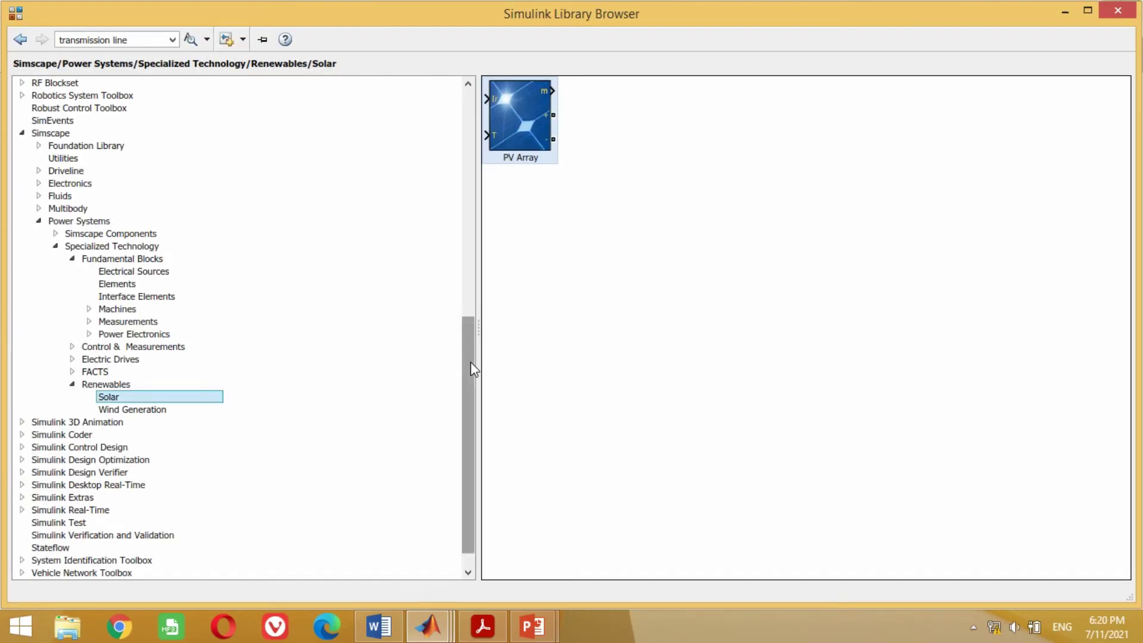
# Add a Constant block from Simulink's Commonly Used Blocks to solar200 and place it at the PV Array's irradiance input
pyautogui.moveTo(470, 364); pyautogui.dragTo(470, 140)
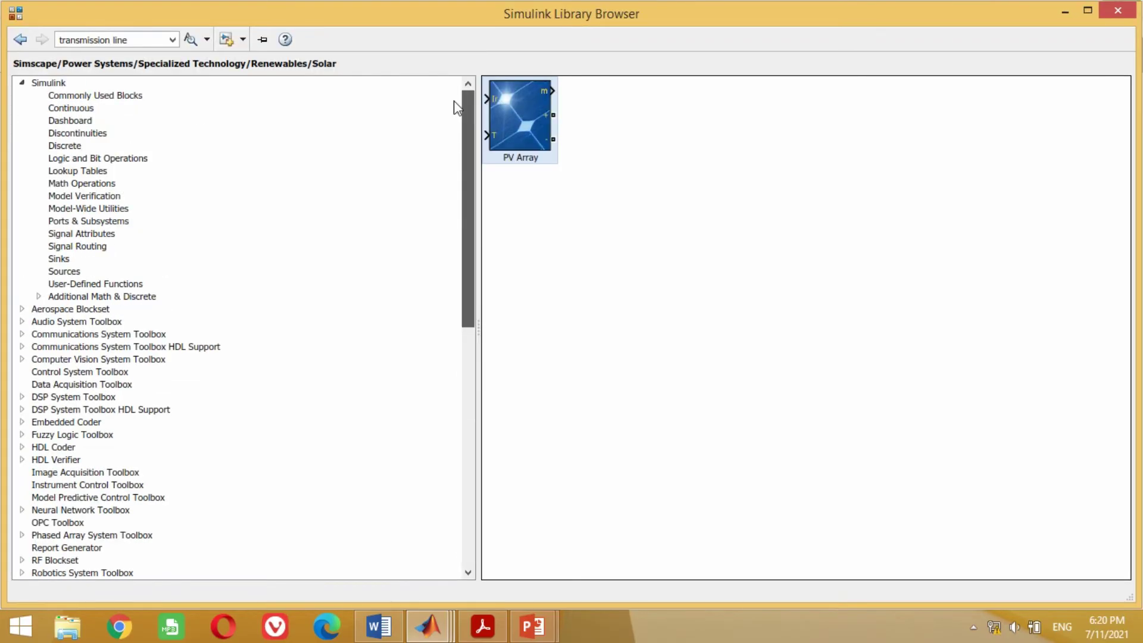
pyautogui.click(71, 96)
pyautogui.click(710, 102)
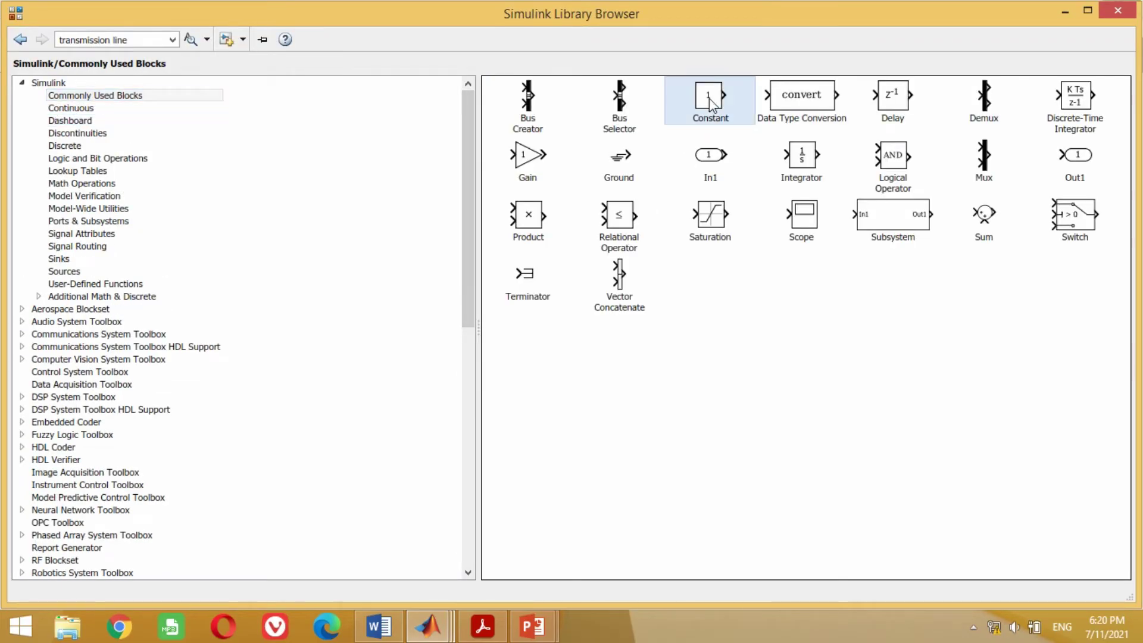
pyautogui.rightClick(710, 103)
pyautogui.click(784, 113)
pyautogui.moveTo(589, 359); pyautogui.dragTo(81, 229)
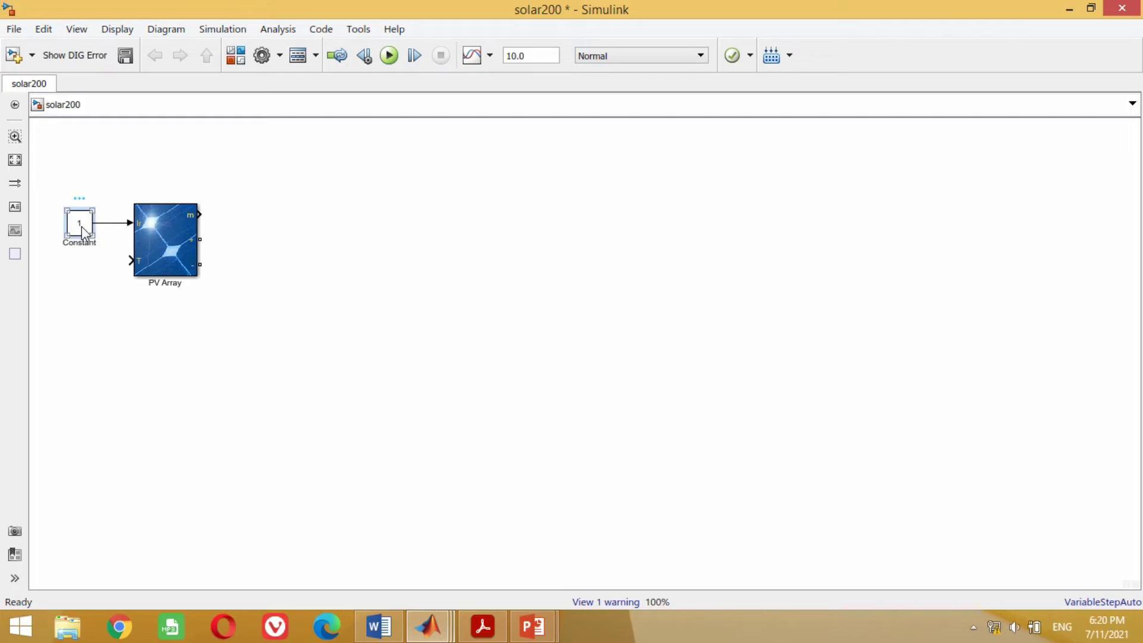
# Align the Constant block with the irradiance input and wire a second Constant block below it to the PV Array's temperature input
pyautogui.moveTo(83, 232)
pyautogui.mouseDown()
pyautogui.moveTo(80, 285)
pyautogui.moveTo(71, 281)
pyautogui.moveTo(78, 225)
pyautogui.mouseUp()
pyautogui.moveTo(77, 271); pyautogui.dragTo(78, 256)
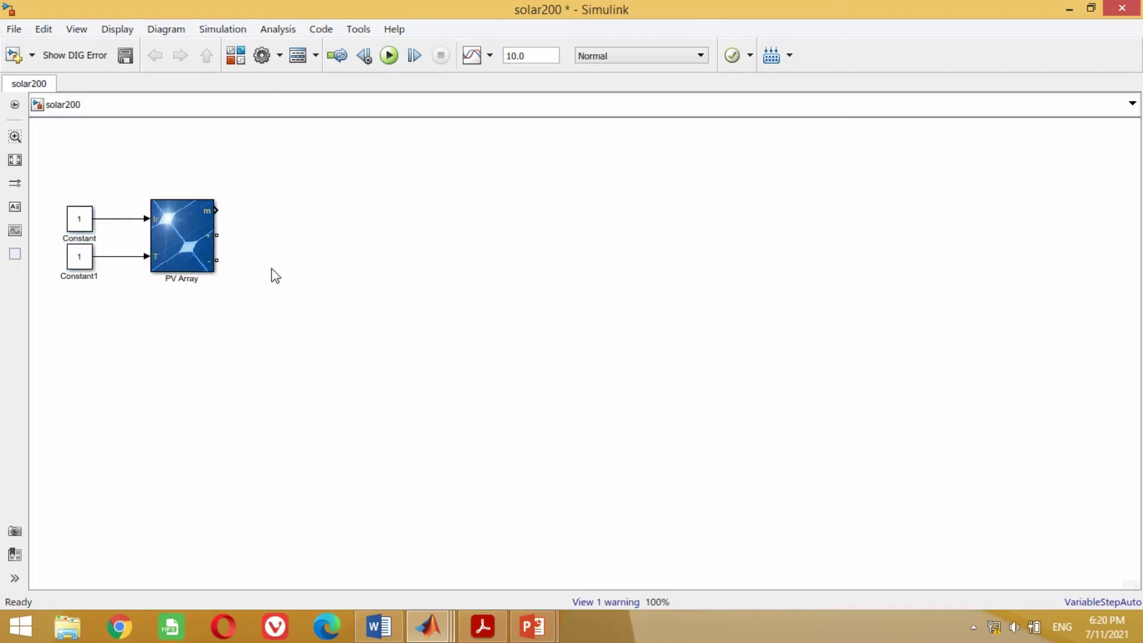
pyautogui.click(192, 262)
# Set the constant value feeding the PV Array's irradiance input to 1000
pyautogui.click(82, 217)
pyautogui.doubleClick(82, 219)
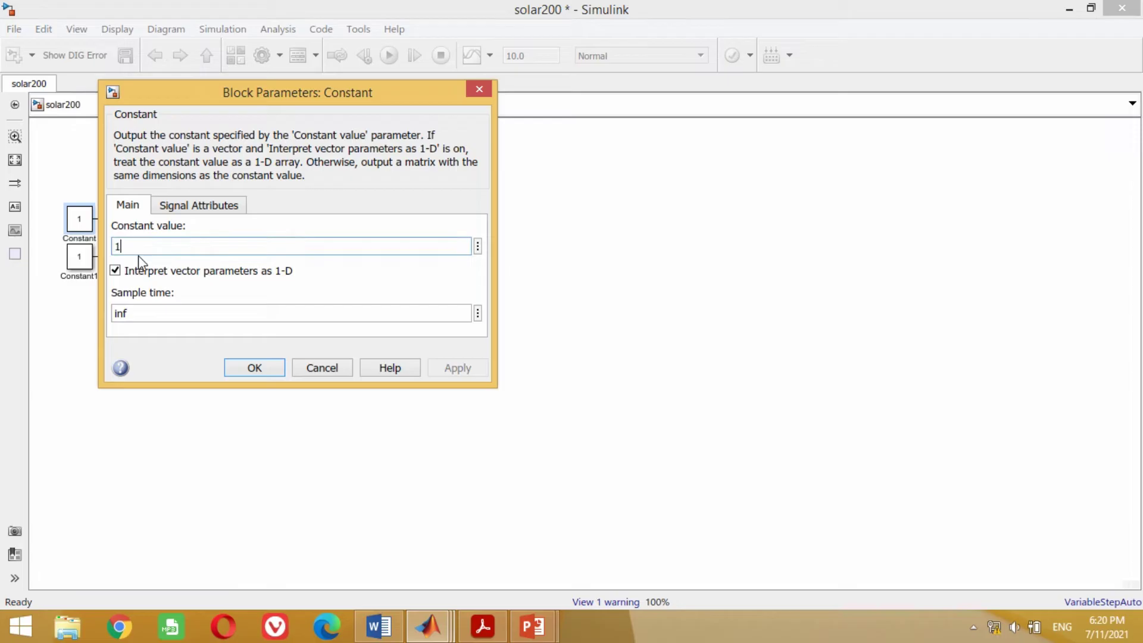
pyautogui.write('1000')
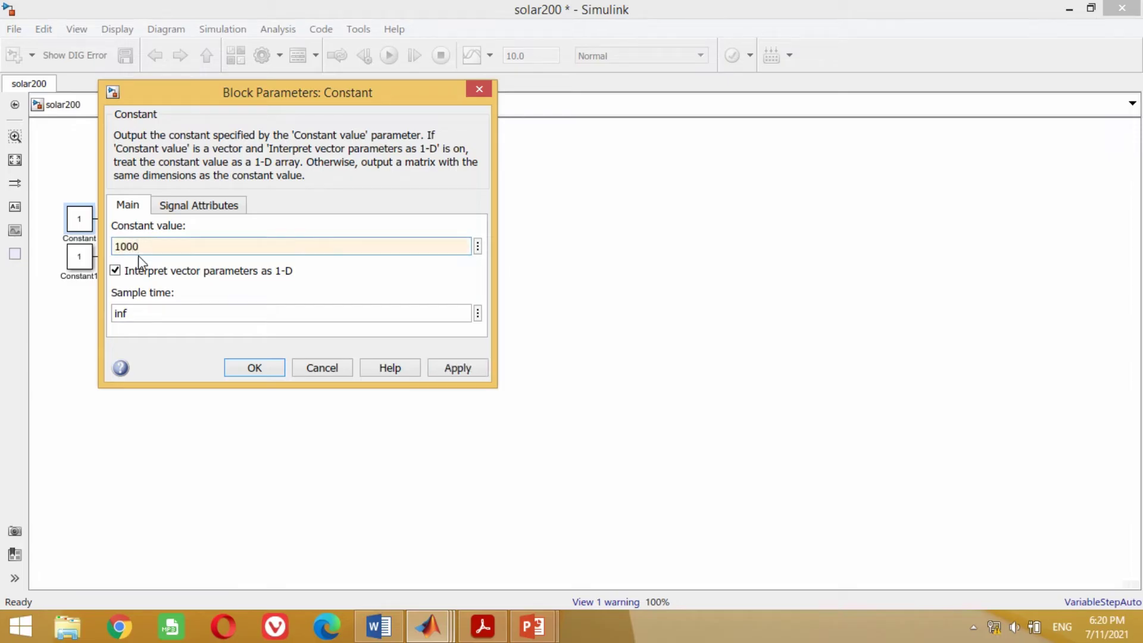
pyautogui.click(449, 367)
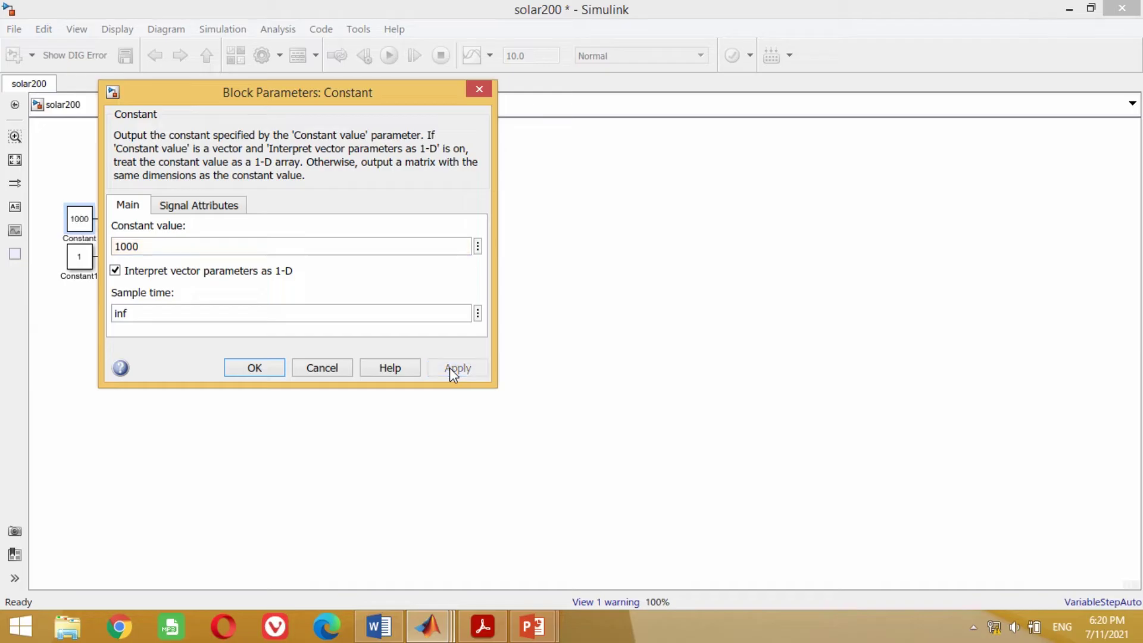
pyautogui.click(259, 367)
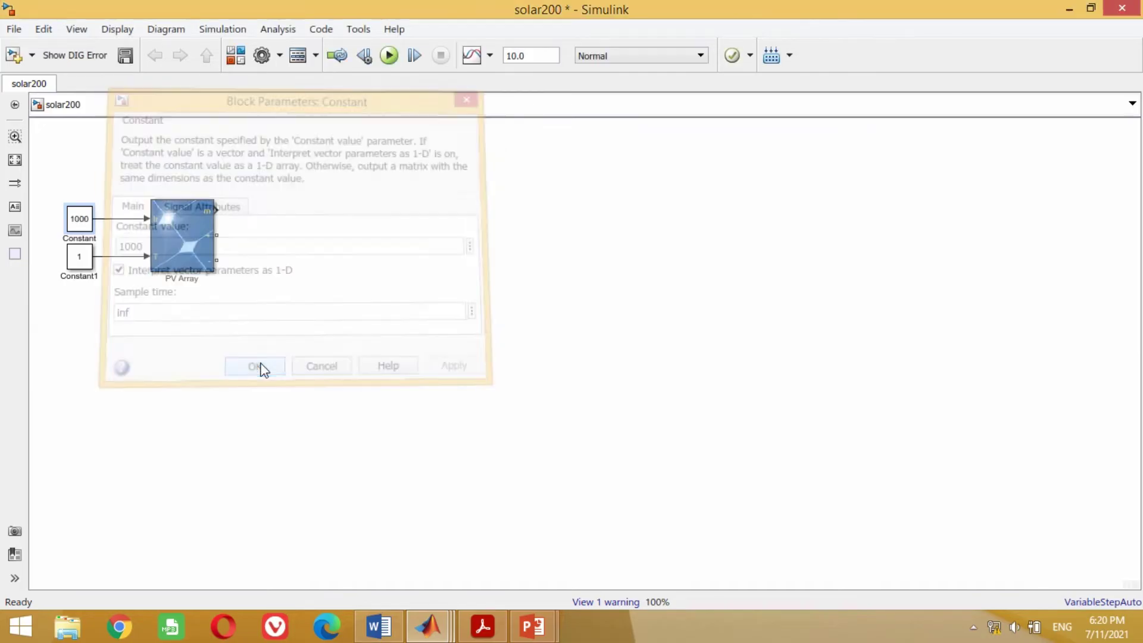
# Set the constant value feeding the PV Array's temperature input to 25
pyautogui.click(81, 259)
pyautogui.doubleClick(81, 259)
pyautogui.write('25')
pyautogui.click(464, 409)
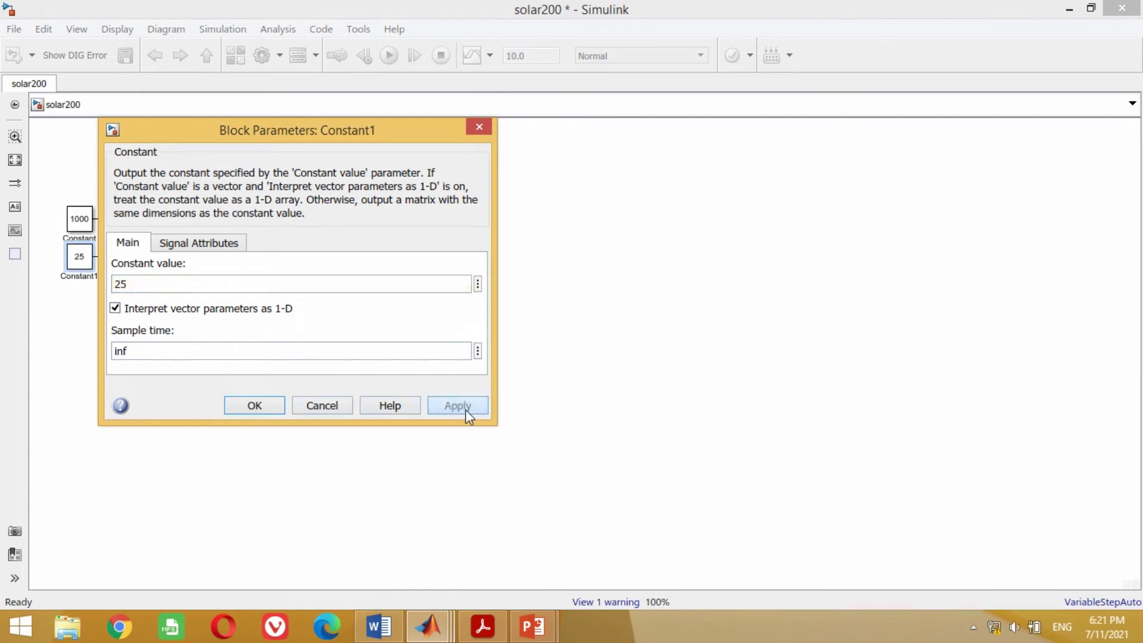
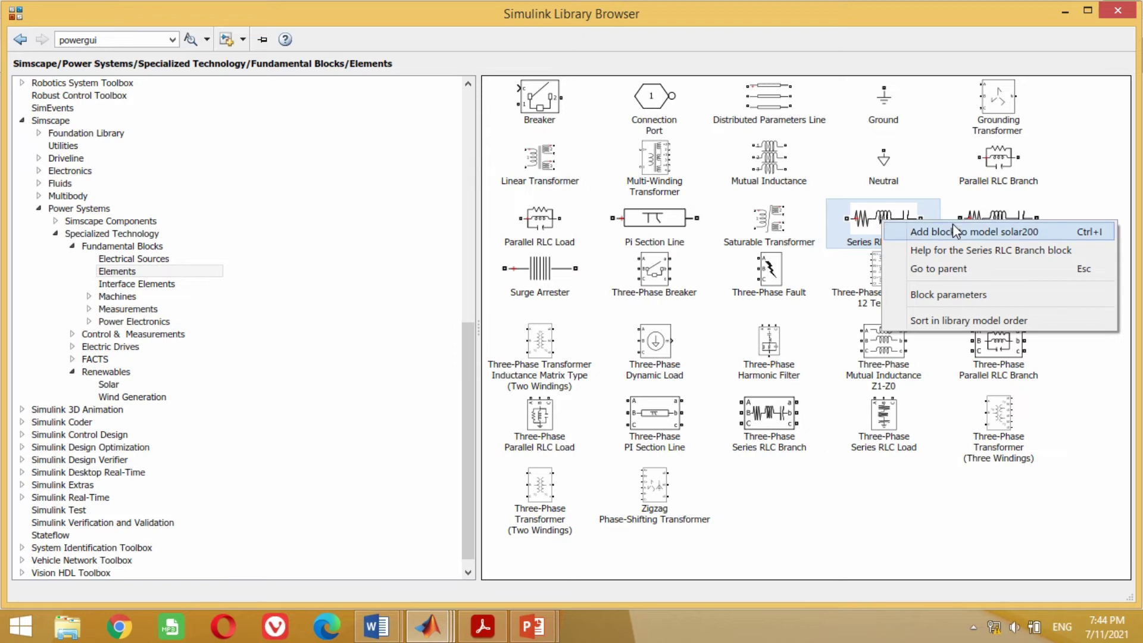
# Place the Series RLC Branch block beside the PV Array and rotate it to stand vertically
pyautogui.moveTo(589, 359); pyautogui.dragTo(380, 265)
pyautogui.moveTo(380, 264); pyautogui.dragTo(396, 266)
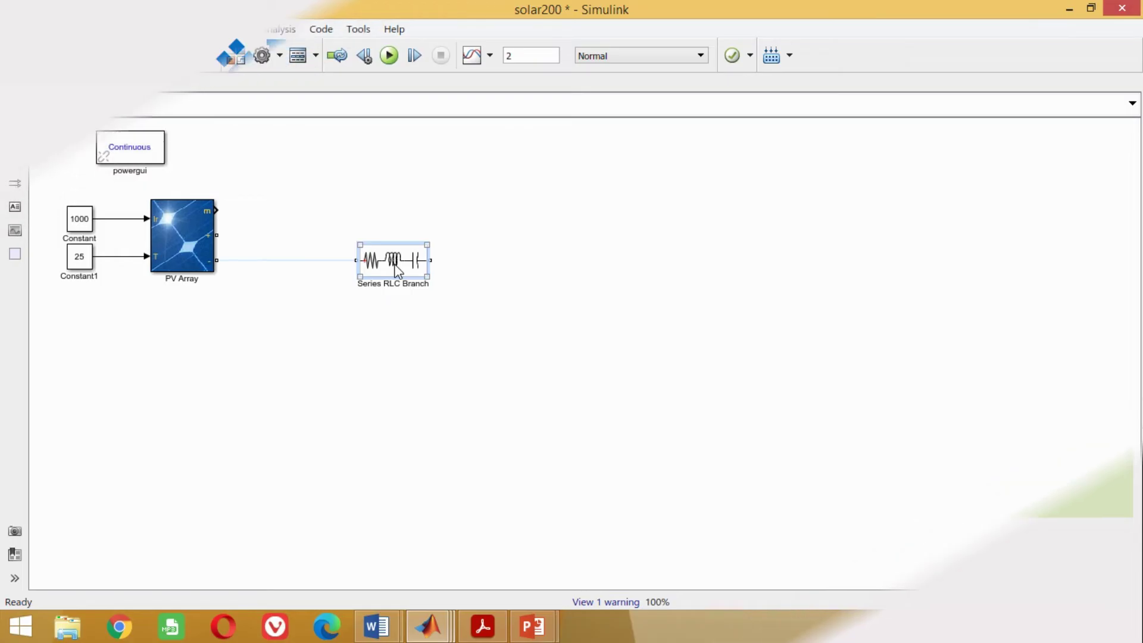
pyautogui.hotkey('ctrl', 'r')
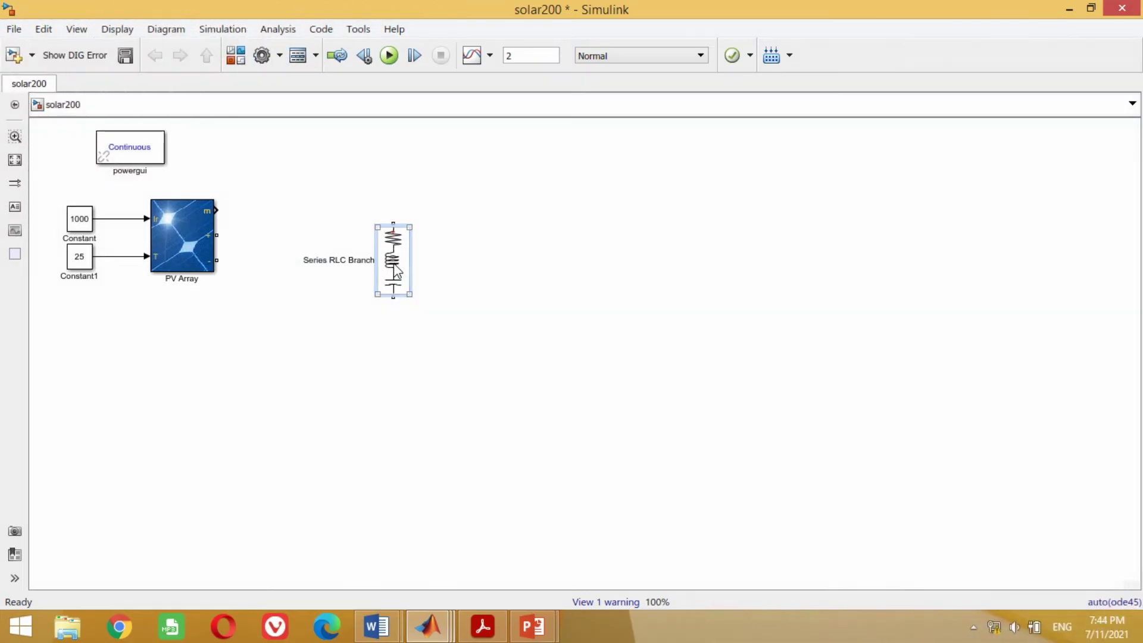
# Set the Series RLC Branch's branch type to R with a resistance of 3.48 ohms
pyautogui.doubleClick(394, 263)
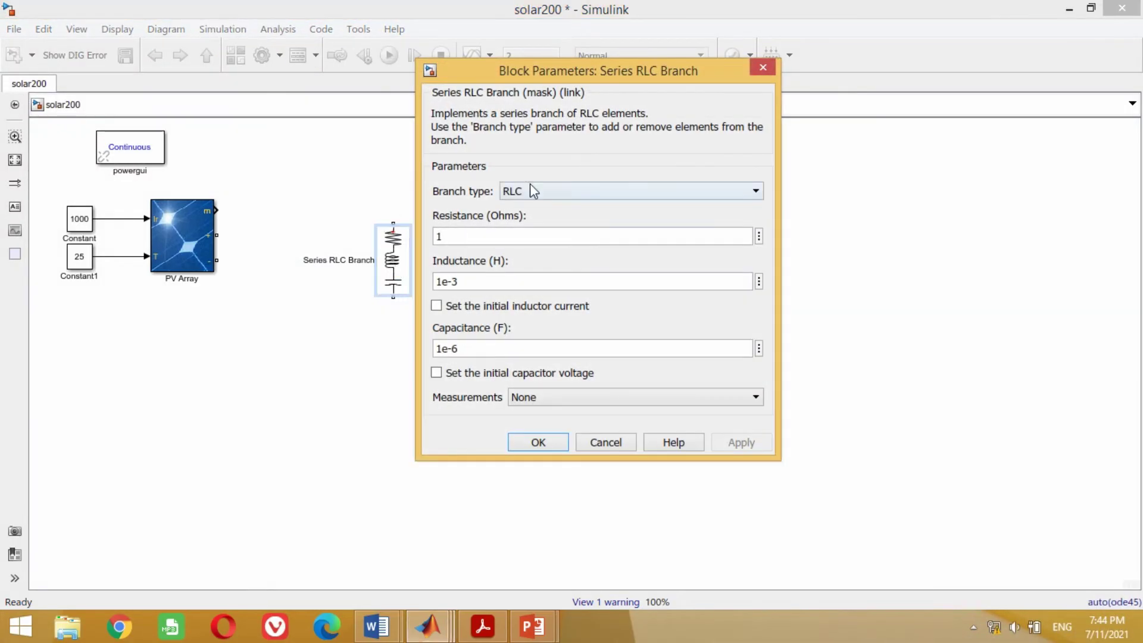
pyautogui.click(537, 191)
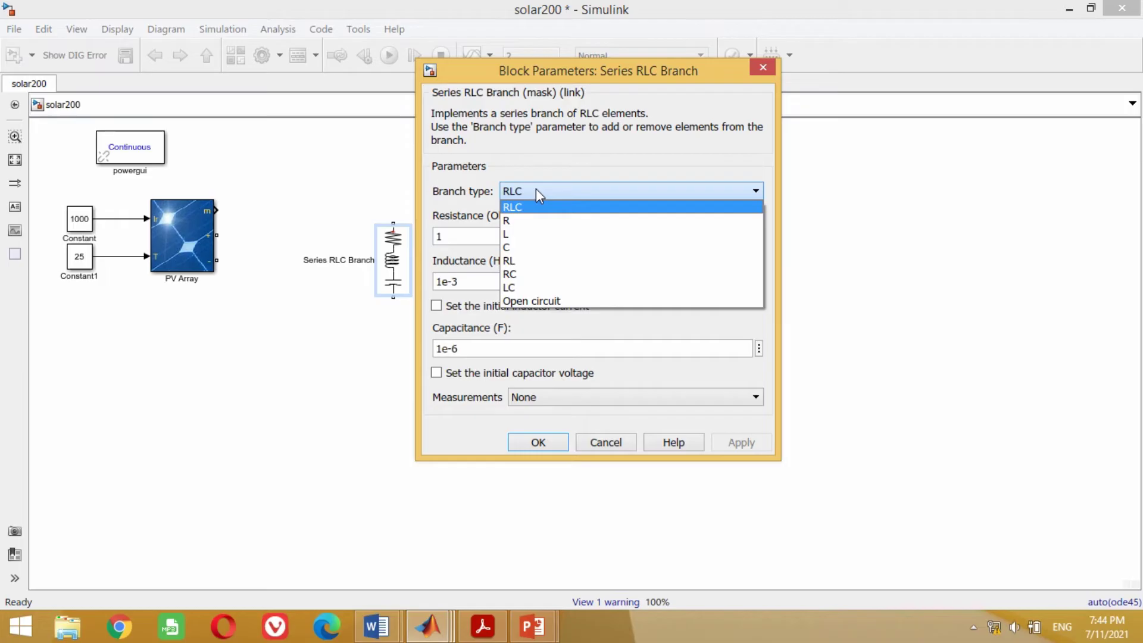
pyautogui.click(523, 225)
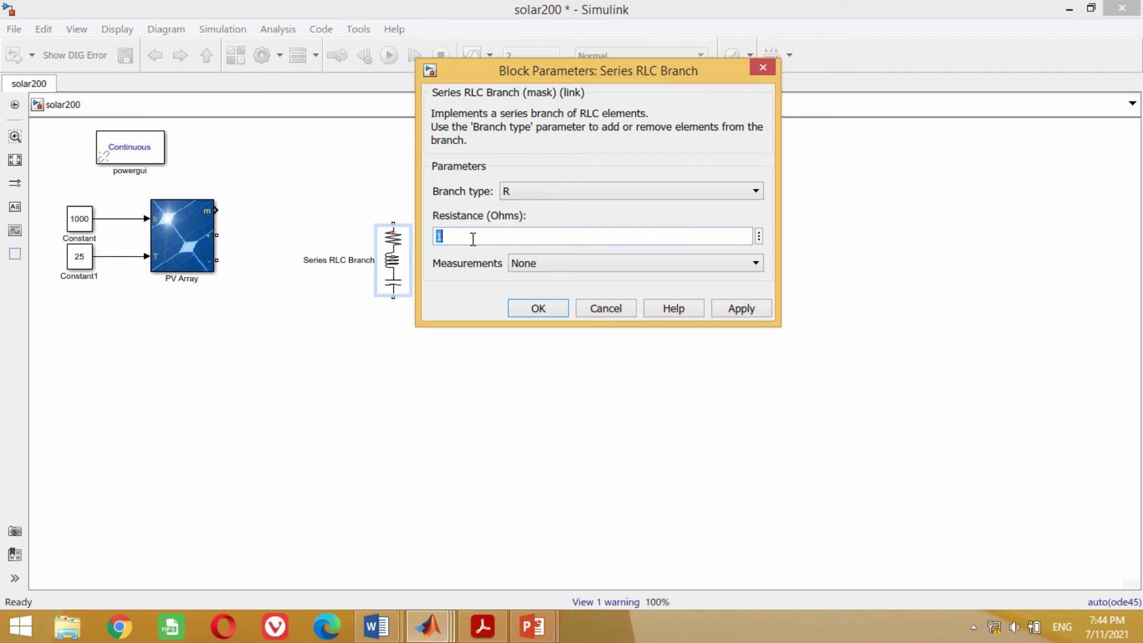
pyautogui.write('3.48')
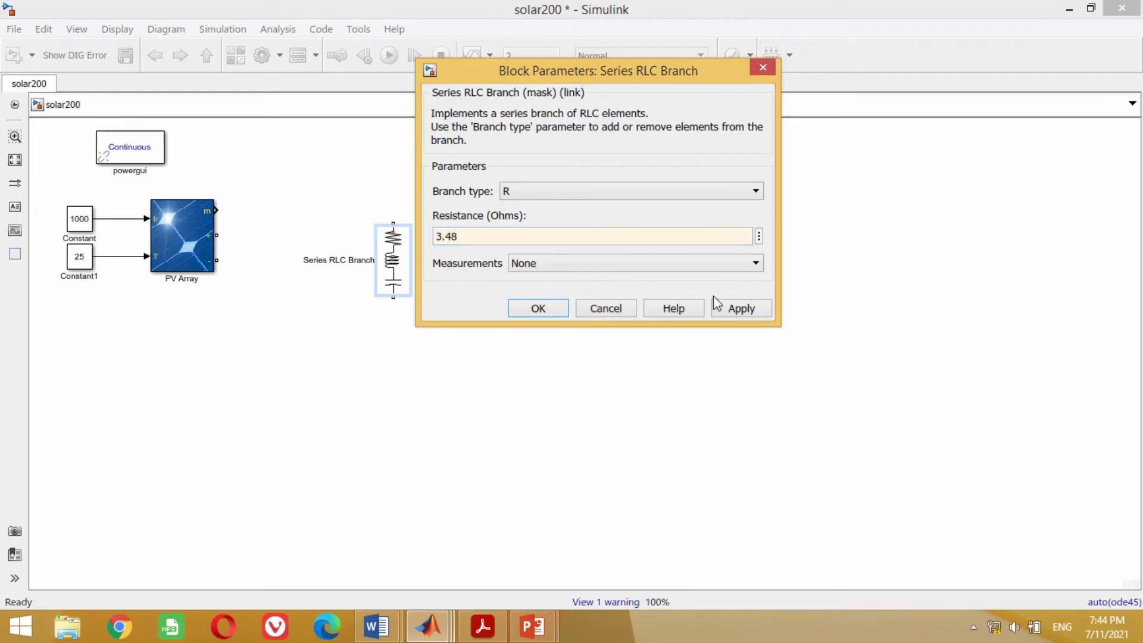
pyautogui.click(737, 308)
pyautogui.click(541, 308)
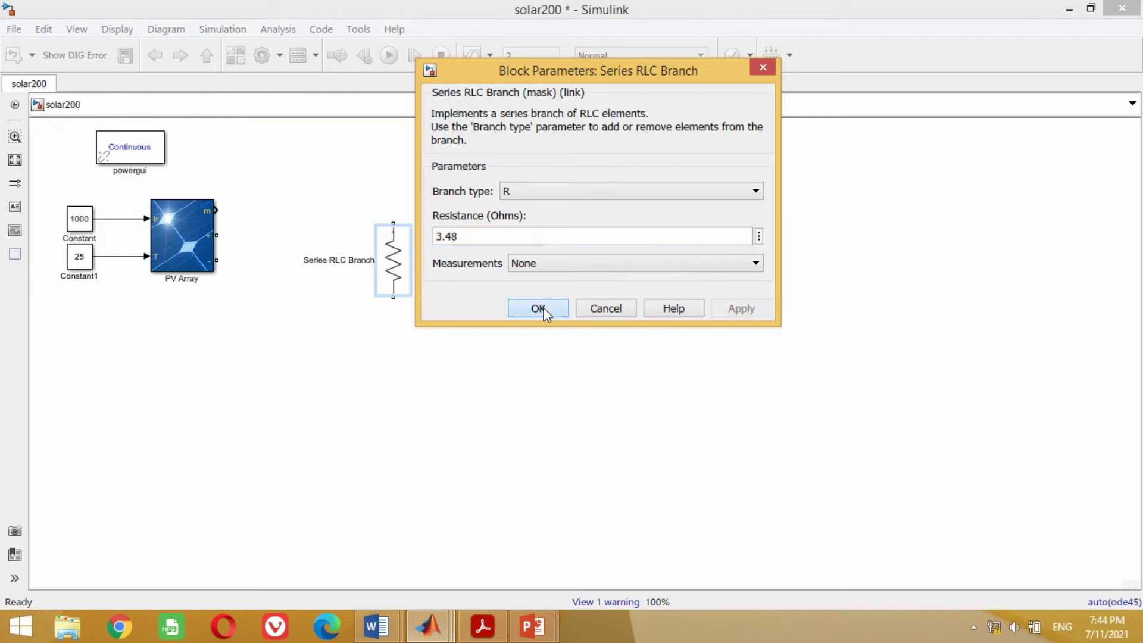
# Move the load resistor down and away from the PV Array and wire its upper terminal to the array's positive output
pyautogui.moveTo(392, 268); pyautogui.dragTo(431, 300)
pyautogui.click(410, 256)
pyautogui.moveTo(430, 256); pyautogui.dragTo(217, 235)
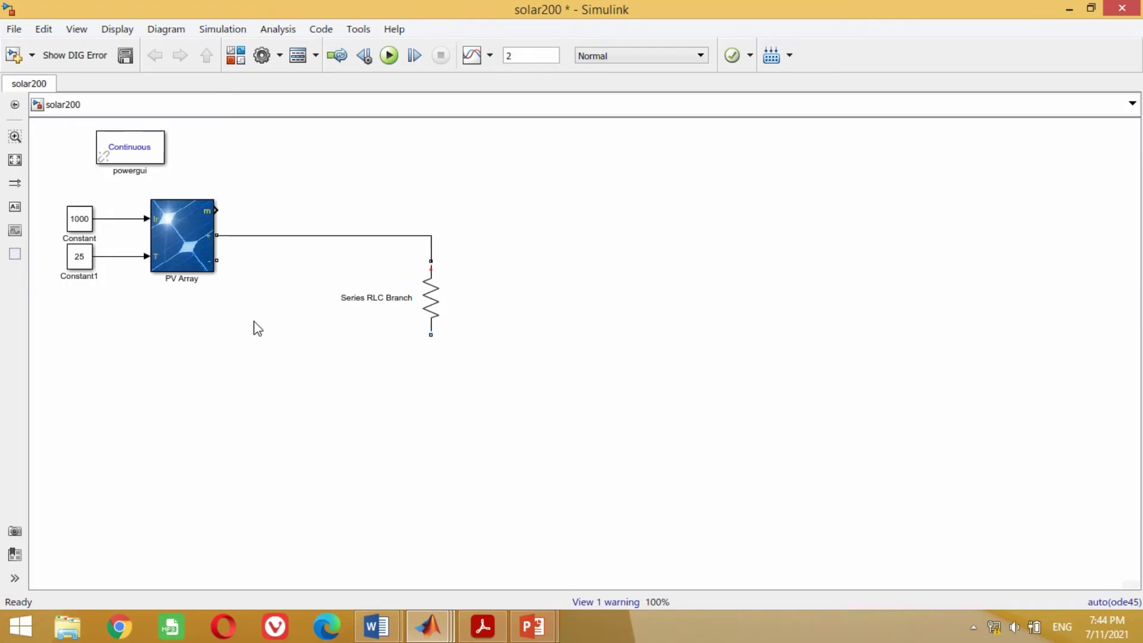
# Add a power-system Ground block wired to the resistor's lower terminal, and ground the PV Array's negative terminal with a copy
pyautogui.hotkey('ctrl', 'shift', 'l')
pyautogui.click(882, 101)
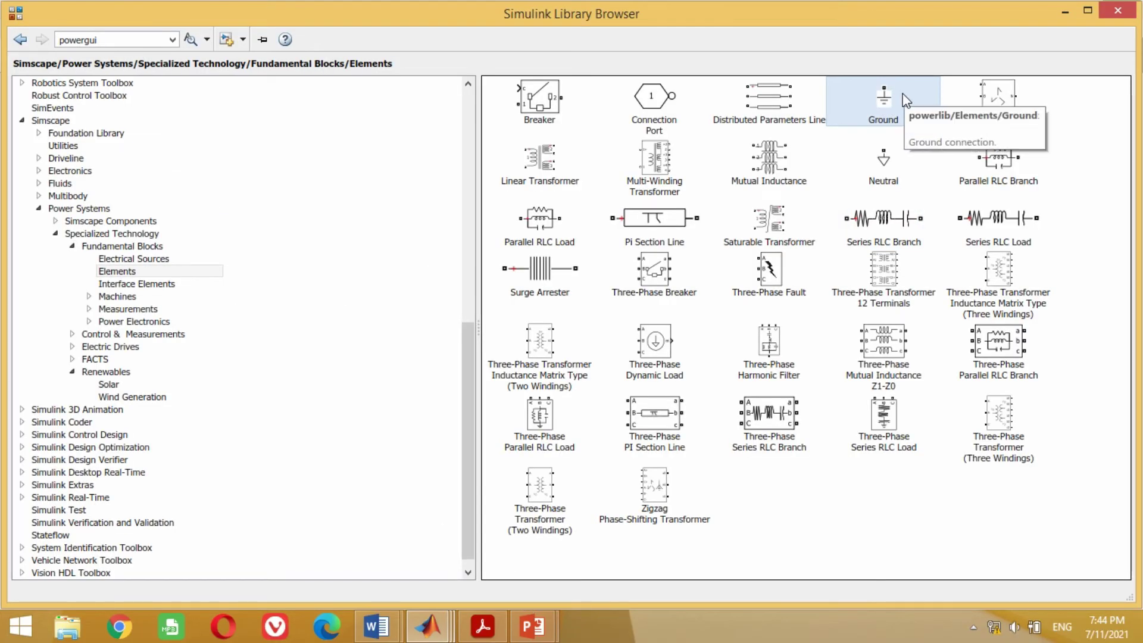
pyautogui.rightClick(887, 99)
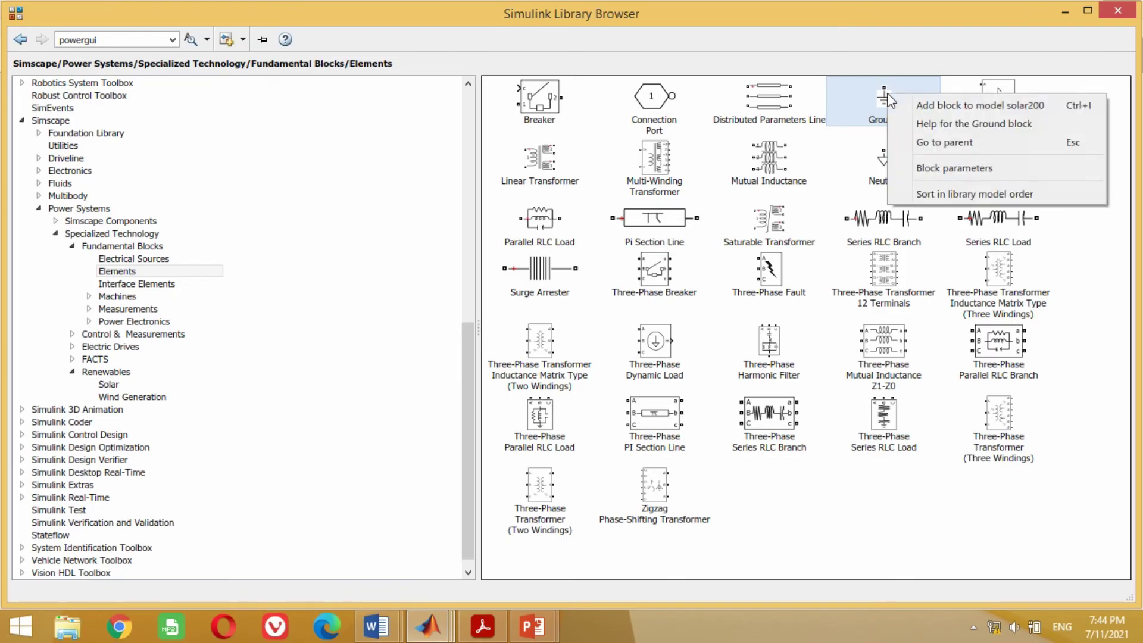
pyautogui.click(936, 99)
pyautogui.click(411, 628)
pyautogui.moveTo(588, 354); pyautogui.dragTo(432, 427)
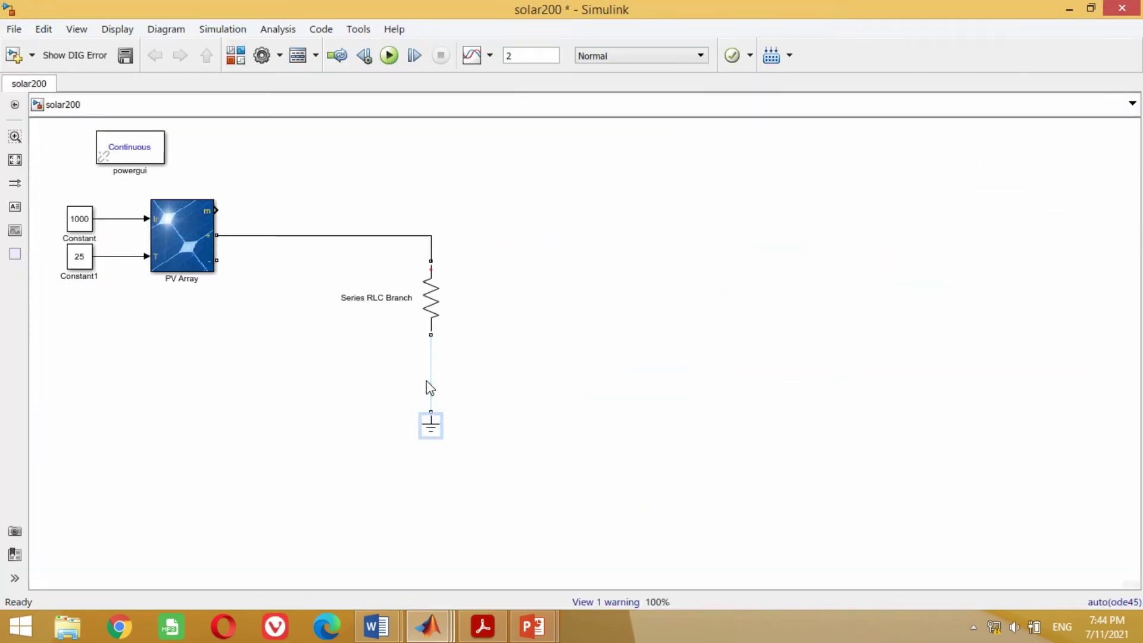
pyautogui.click(431, 383)
pyautogui.click(438, 432)
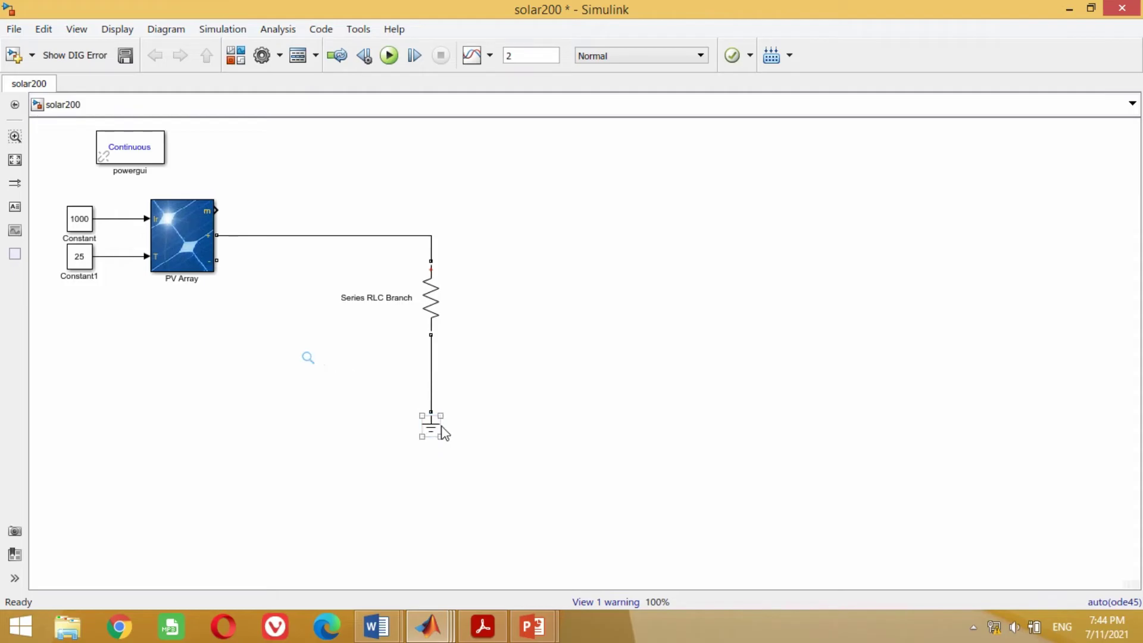
pyautogui.moveTo(438, 432); pyautogui.dragTo(218, 262)
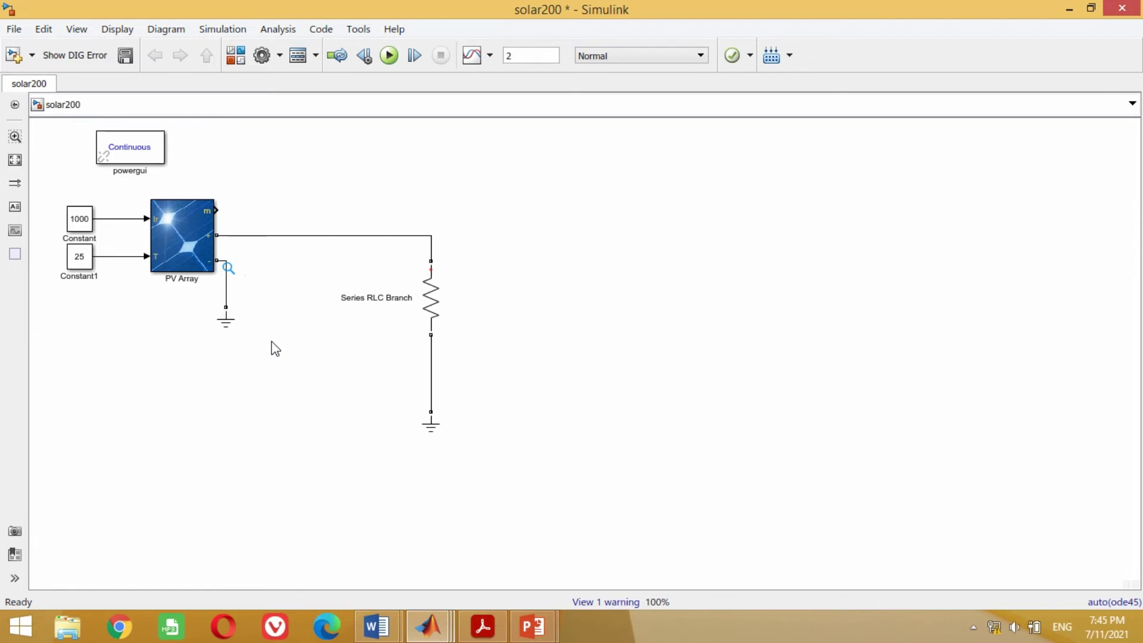
# Add a Current Measurement block from the Fundamental Blocks Measurements library to the solar200 model
pyautogui.hotkey('ctrl', 'shift', 'l')
pyautogui.click(24, 39)
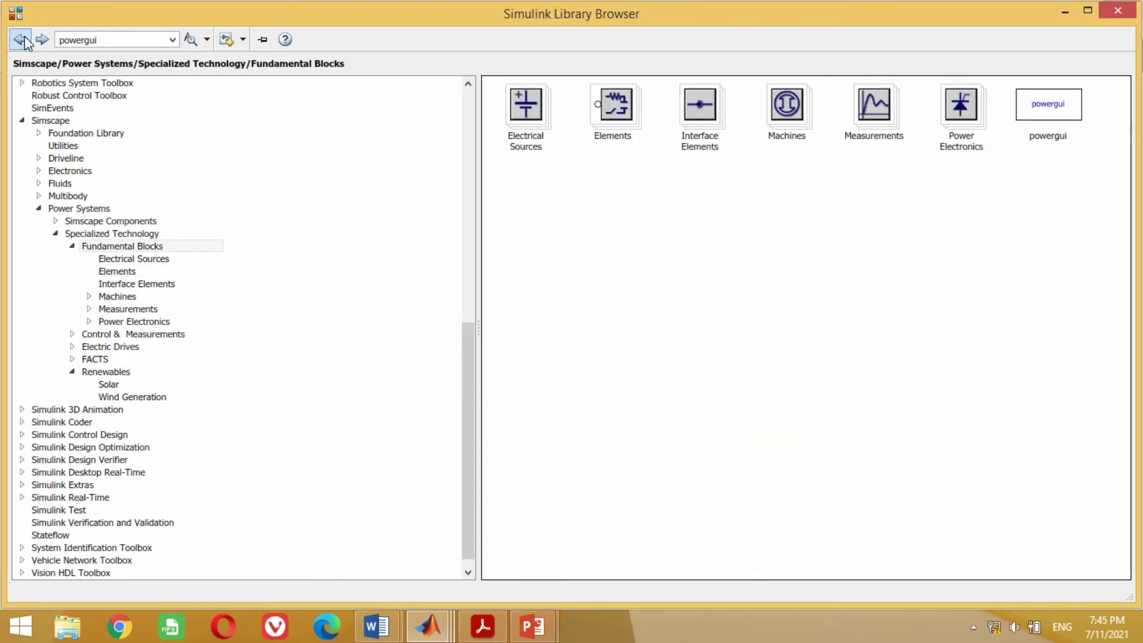
pyautogui.doubleClick(875, 98)
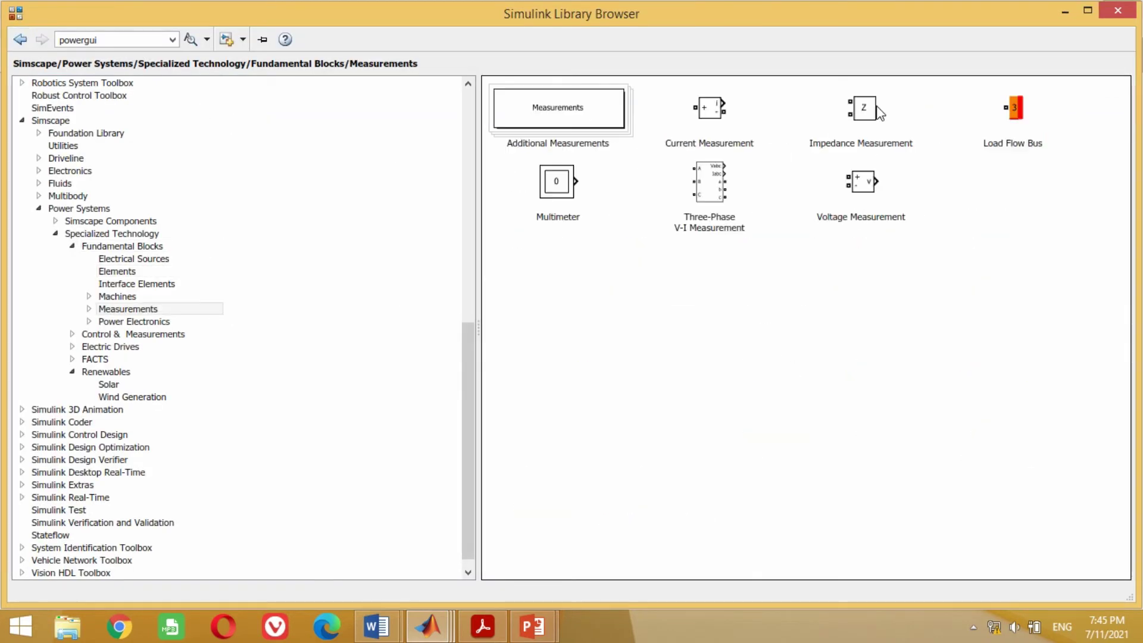
pyautogui.rightClick(713, 110)
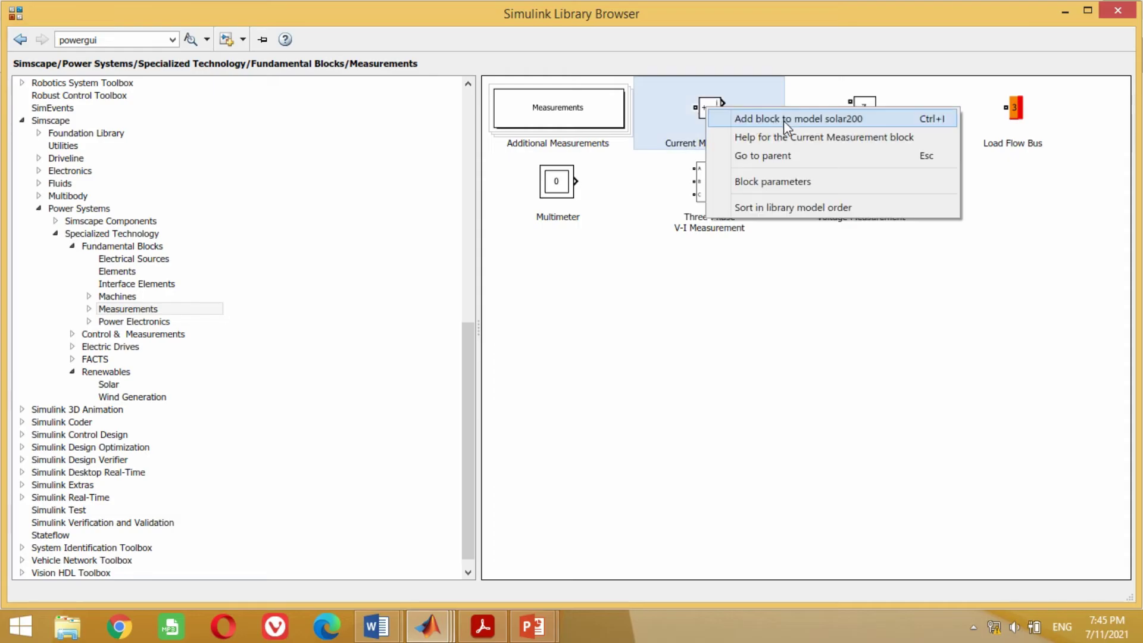
pyautogui.click(784, 121)
# Add a Voltage Measurement block to the solar200 model and place it beyond the load resistor
pyautogui.click(848, 185)
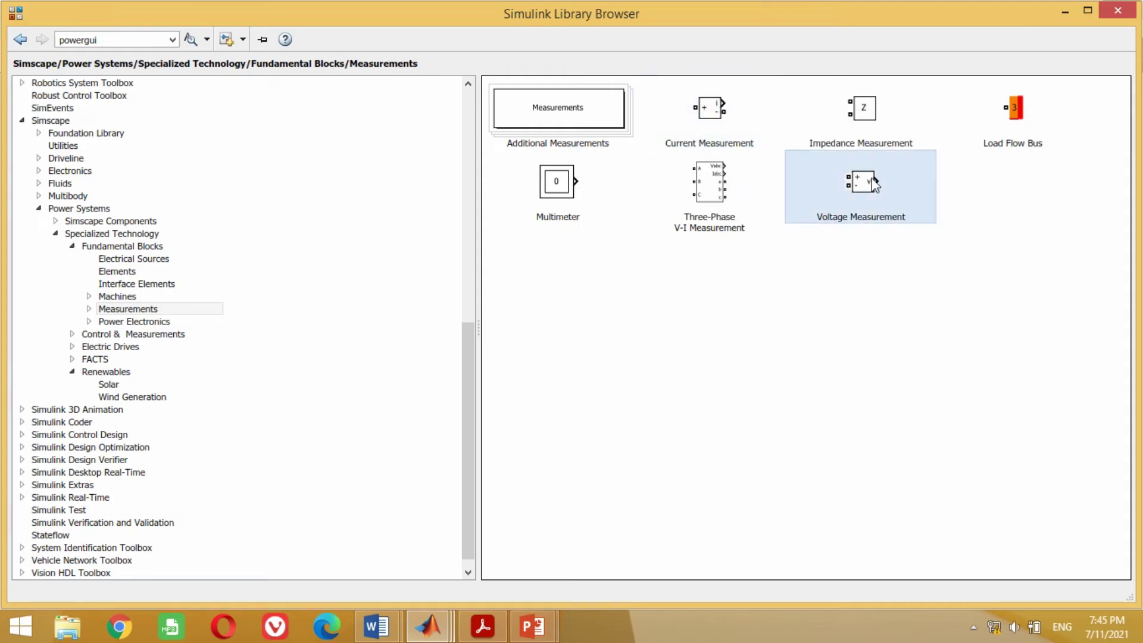
pyautogui.rightClick(863, 187)
pyautogui.click(917, 199)
pyautogui.click(440, 636)
pyautogui.moveTo(572, 261); pyautogui.dragTo(570, 241)
# Replace the direct wire from the PV Array's positive terminal to the resistor with a series connection through the Current Measurement block
pyautogui.moveTo(585, 355); pyautogui.dragTo(343, 207)
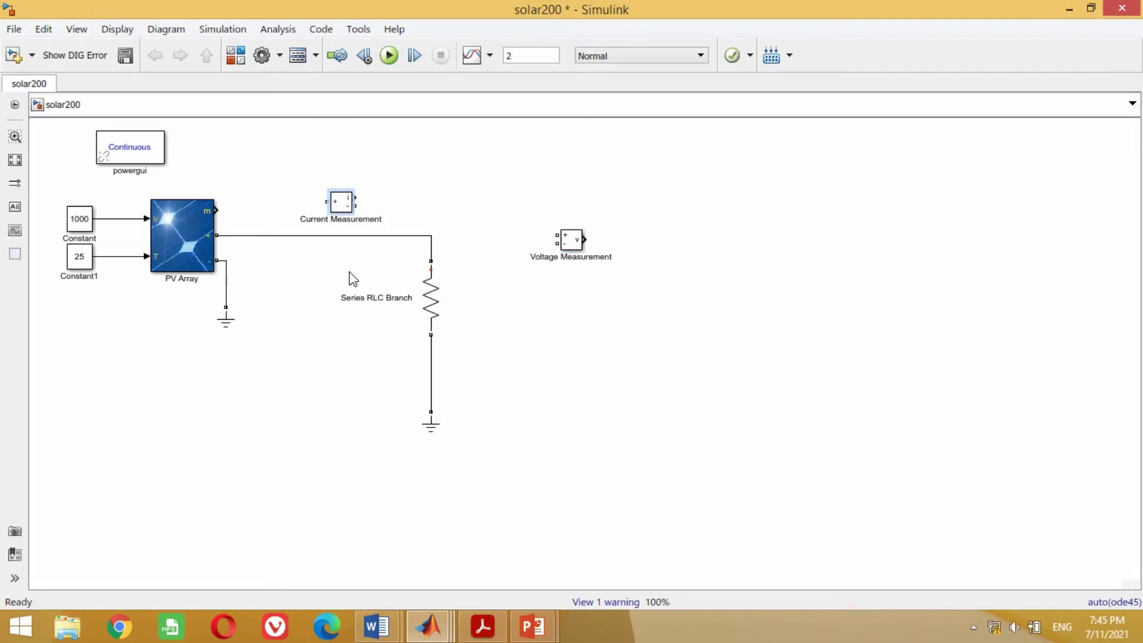
pyautogui.click(368, 236)
pyautogui.press('Delete')
pyautogui.moveTo(327, 202); pyautogui.dragTo(219, 235)
pyautogui.moveTo(339, 209)
pyautogui.mouseDown()
pyautogui.moveTo(336, 243)
pyautogui.moveTo(326, 243)
pyautogui.moveTo(377, 240)
pyautogui.moveTo(431, 261)
pyautogui.mouseUp()
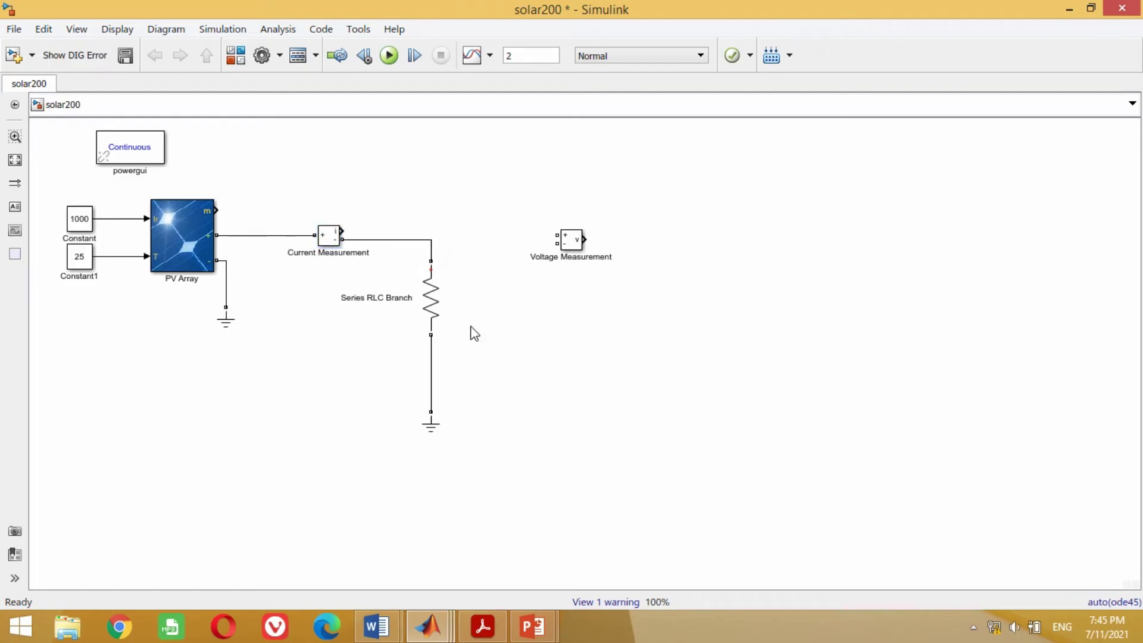
# Wire the Voltage Measurement block across the load resistor and place it beside the resistor
pyautogui.moveTo(568, 241); pyautogui.dragTo(569, 287)
pyautogui.moveTo(440, 310); pyautogui.dragTo(440, 343)
pyautogui.moveTo(558, 281); pyautogui.dragTo(226, 280)
pyautogui.moveTo(570, 292); pyautogui.dragTo(431, 391)
pyautogui.moveTo(571, 269); pyautogui.dragTo(547, 337)
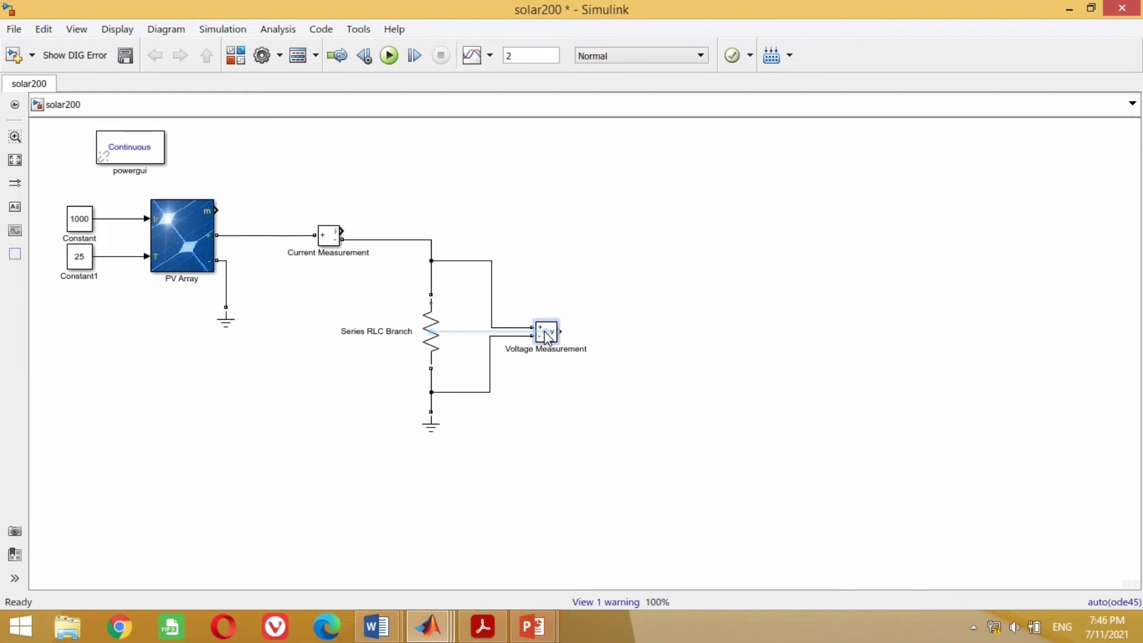
# Add a Display block and a Scope block from the Simulink Sinks library to the solar200 model
pyautogui.hotkey('alt', 'Tab')
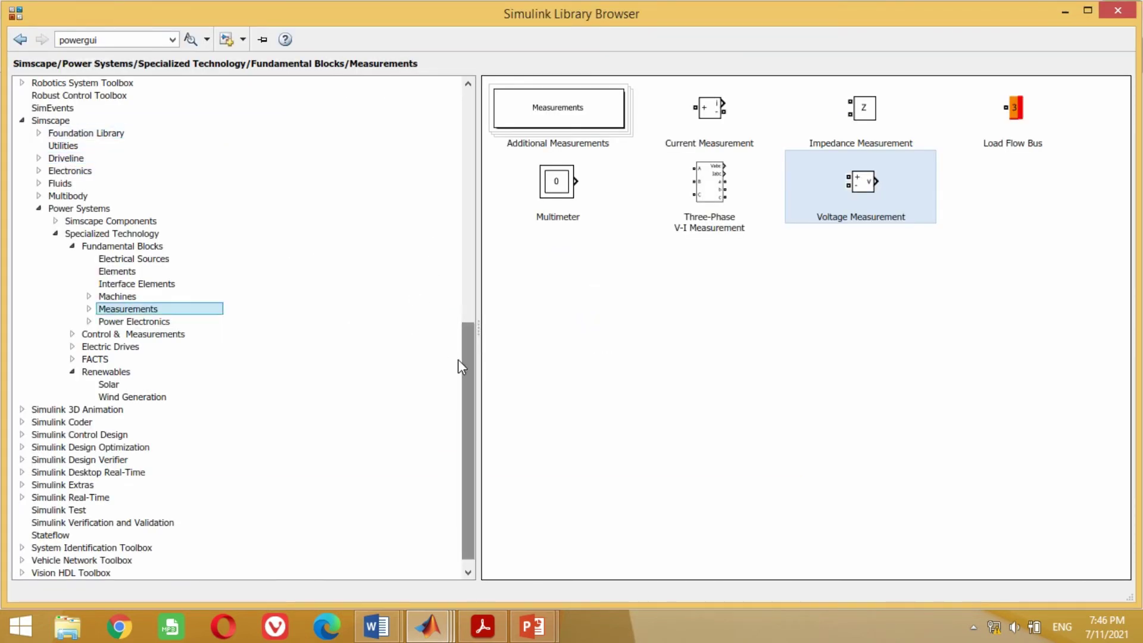
pyautogui.moveTo(458, 359); pyautogui.dragTo(459, 133)
pyautogui.click(70, 261)
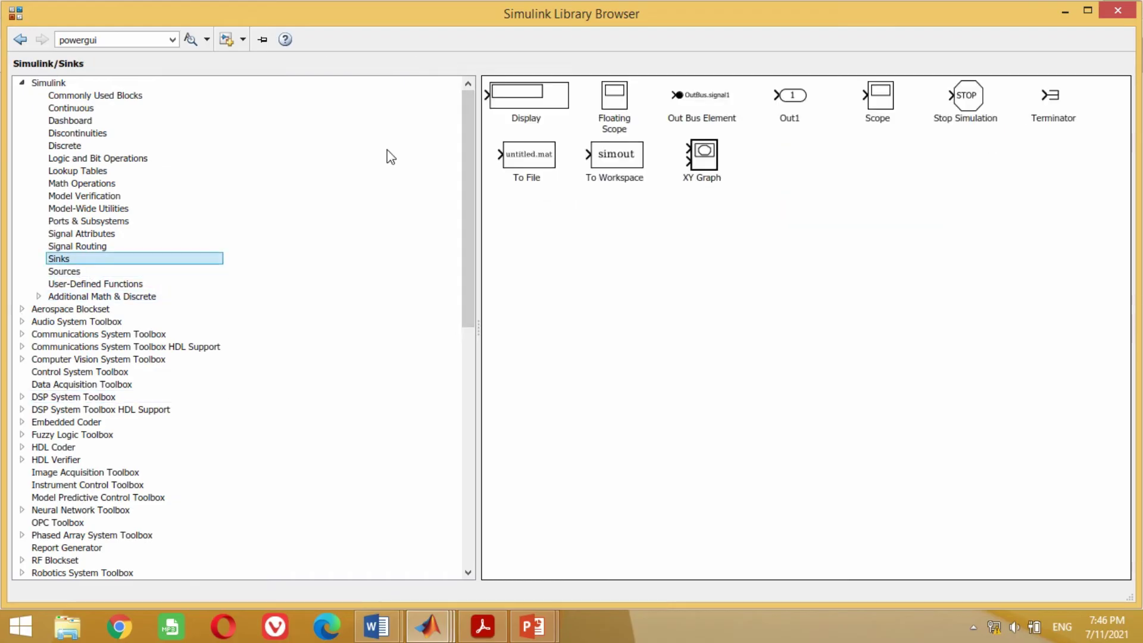
pyautogui.click(550, 92)
pyautogui.rightClick(536, 96)
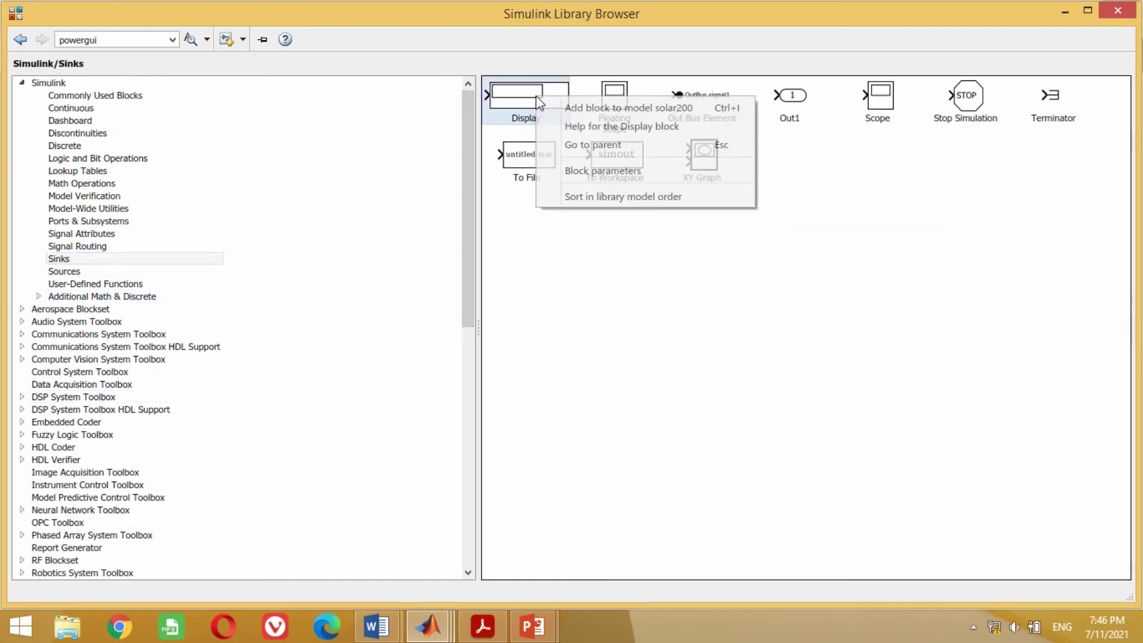
pyautogui.click(647, 108)
pyautogui.click(880, 100)
pyautogui.rightClick(882, 102)
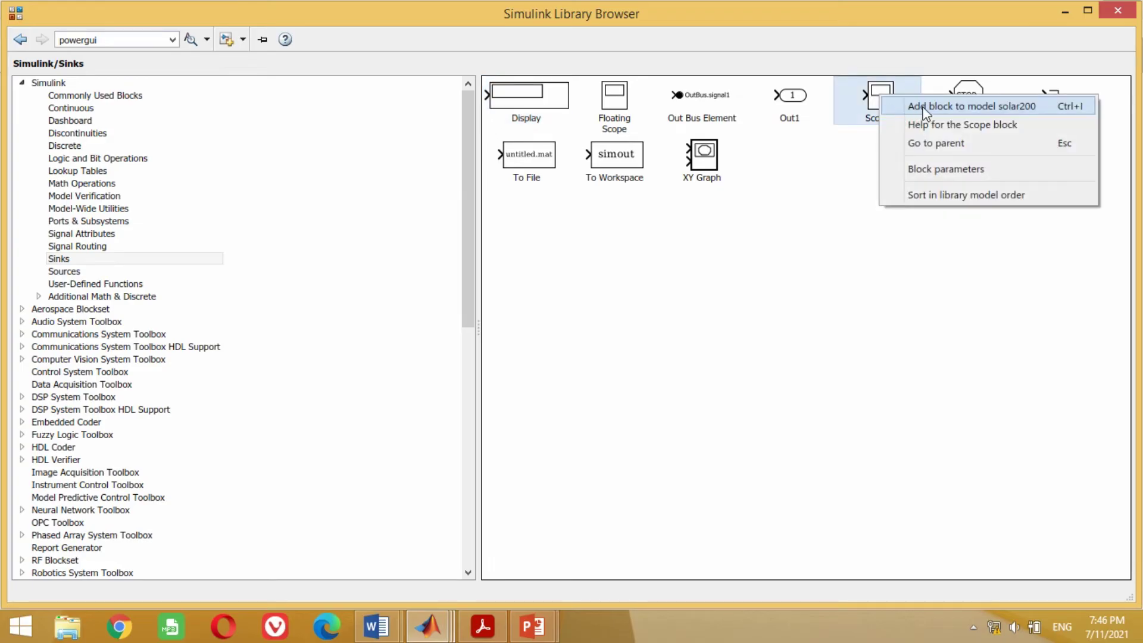
pyautogui.click(924, 109)
# Position the Display and Scope beyond the Voltage Measurement block and wire both to its output
pyautogui.moveTo(595, 360); pyautogui.dragTo(765, 342)
pyautogui.click(595, 228)
pyautogui.moveTo(596, 229)
pyautogui.mouseDown()
pyautogui.moveTo(766, 309)
pyautogui.moveTo(650, 329)
pyautogui.mouseUp()
pyautogui.click(653, 383)
# Wire copies of the Display and Scope to the Current Measurement output, and run the simulation
pyautogui.click(771, 344)
pyautogui.moveTo(771, 344)
pyautogui.mouseDown()
pyautogui.moveTo(718, 344)
pyautogui.moveTo(485, 193)
pyautogui.moveTo(391, 197)
pyautogui.moveTo(342, 231)
pyautogui.mouseUp()
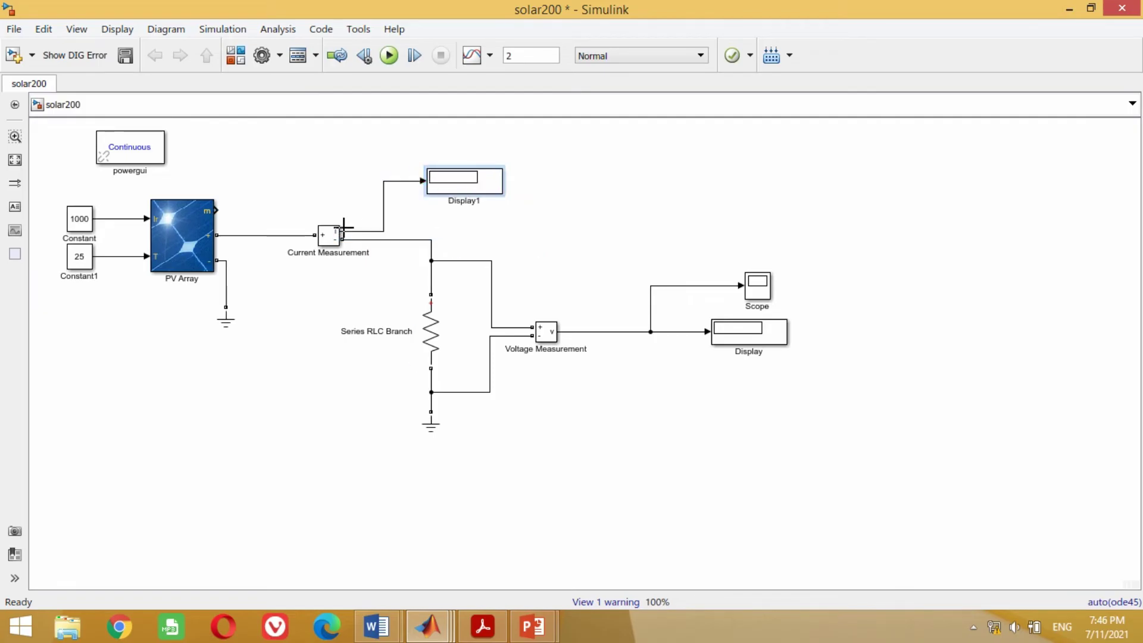
pyautogui.moveTo(492, 198)
pyautogui.mouseDown()
pyautogui.moveTo(538, 247)
pyautogui.moveTo(768, 249)
pyautogui.mouseUp()
pyautogui.click(762, 290)
pyautogui.moveTo(762, 289); pyautogui.dragTo(636, 232)
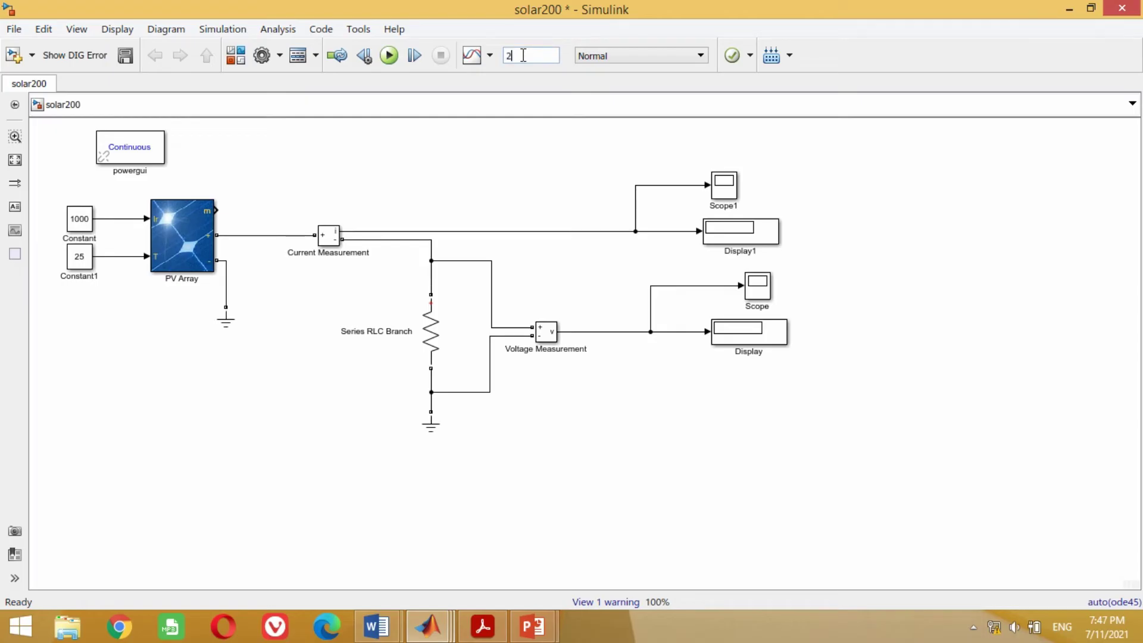
pyautogui.click(389, 56)
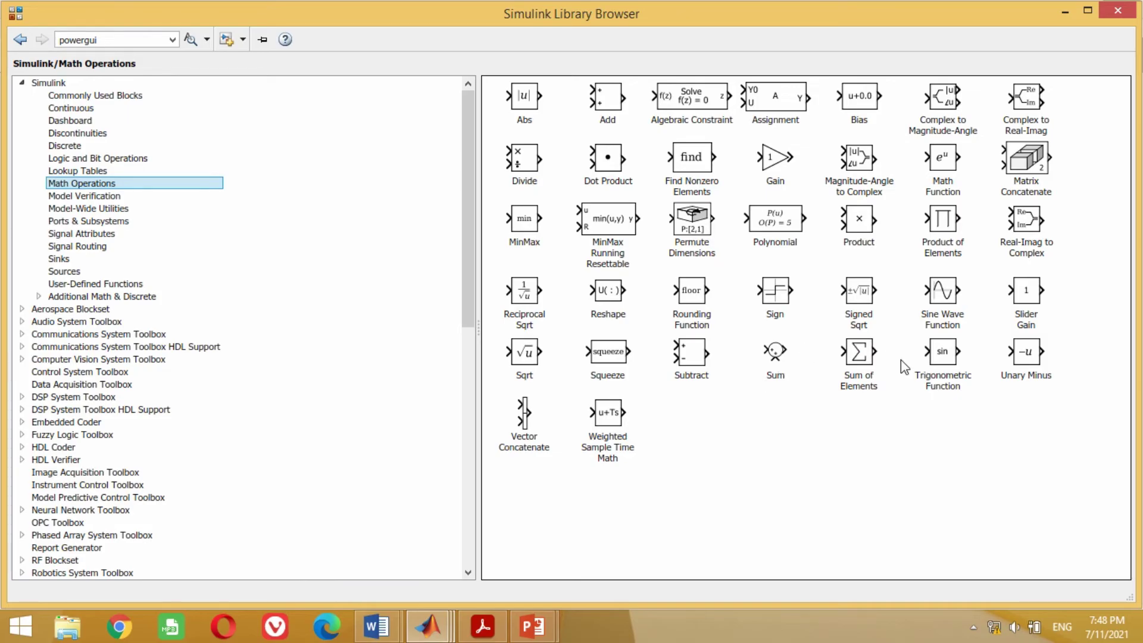
# Add a Product block from the Simulink Math Operations library to the solar200 model
pyautogui.click(870, 232)
pyautogui.rightClick(856, 216)
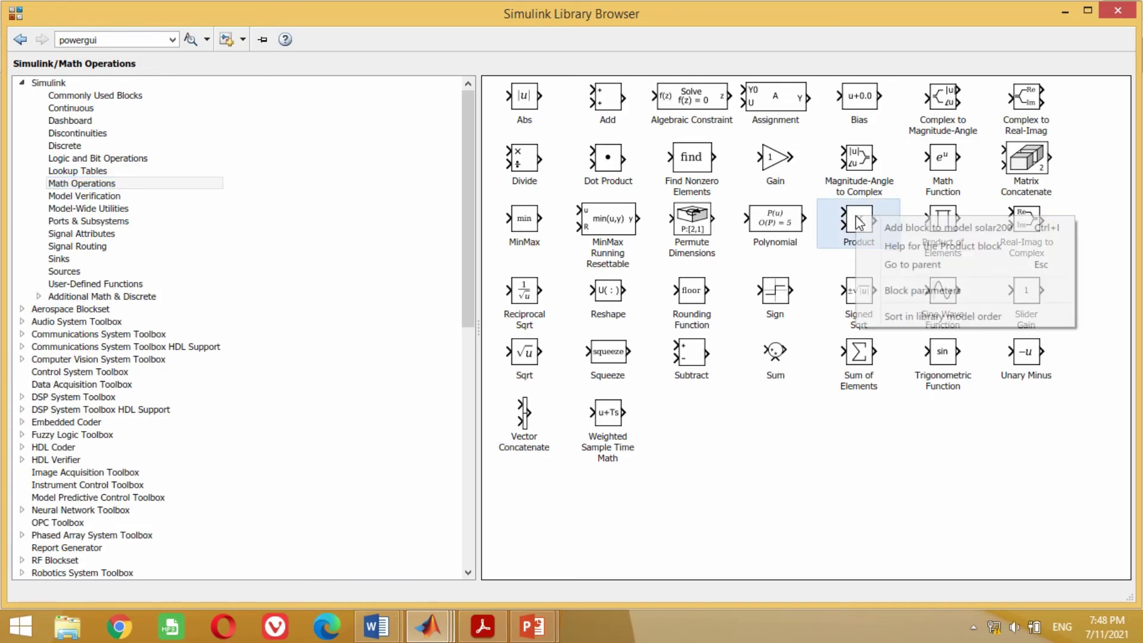
pyautogui.click(940, 229)
# Wire the current and voltage measurement signals to the Product block's two inputs, shifting the current Display and Scope to make room
pyautogui.moveTo(666, 321)
pyautogui.mouseDown()
pyautogui.moveTo(908, 263)
pyautogui.moveTo(580, 231)
pyautogui.mouseUp()
pyautogui.click(753, 335)
pyautogui.moveTo(915, 255); pyautogui.dragTo(914, 267)
pyautogui.click(715, 233)
pyautogui.moveTo(724, 185); pyautogui.dragTo(724, 172)
pyautogui.moveTo(715, 231); pyautogui.dragTo(706, 218)
pyautogui.moveTo(918, 270); pyautogui.dragTo(601, 331)
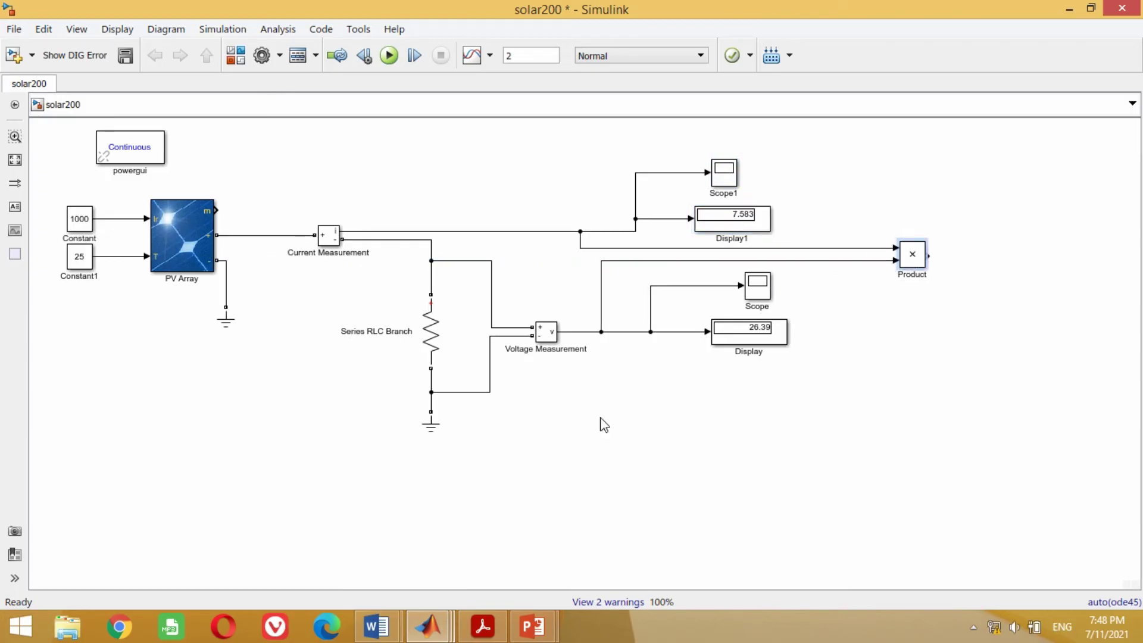
# Move the Product block closer to the current and voltage displays and wire a copied Display to its output
pyautogui.moveTo(912, 254); pyautogui.dragTo(796, 255)
pyautogui.click(779, 347)
pyautogui.moveTo(779, 348); pyautogui.dragTo(918, 258)
pyautogui.moveTo(813, 257); pyautogui.dragTo(913, 267)
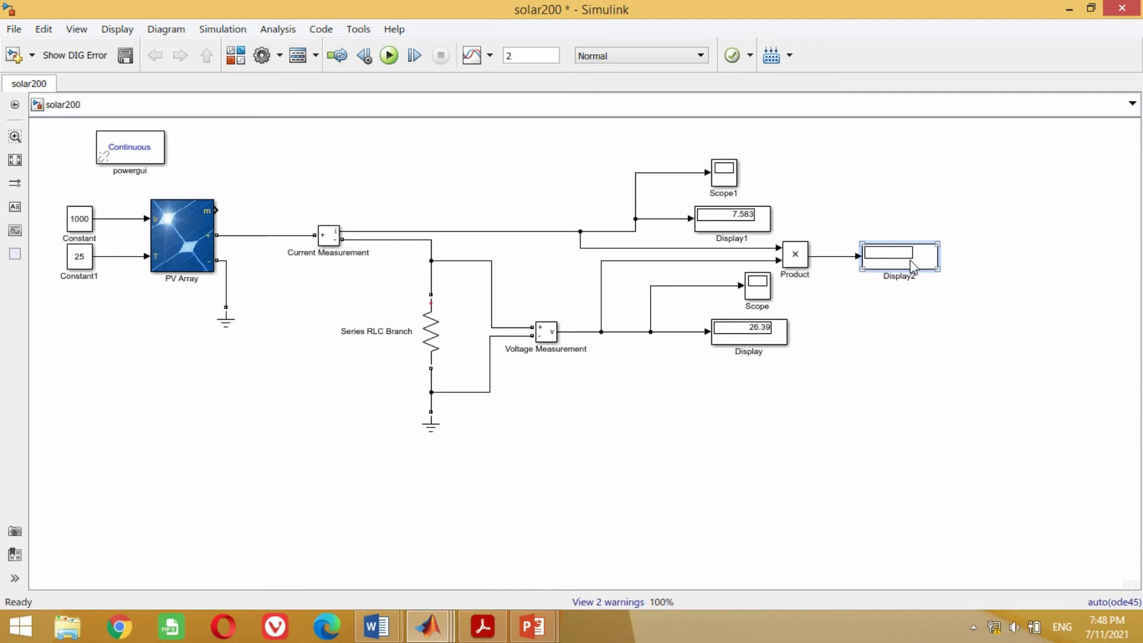
# Rename the Display at the Product block's output as Power
pyautogui.click(885, 276)
pyautogui.write('Power')
pyautogui.press('Delete')
pyautogui.press('Delete')
pyautogui.press('Delete')
pyautogui.press('Delete')
pyautogui.press('Delete')
pyautogui.press('Delete')
pyautogui.press('Delete')
pyautogui.press('Delete')
pyautogui.click(875, 327)
# Branch the Product output to a copied Scope placed above the Power display, and run the simulation
pyautogui.click(720, 177)
pyautogui.moveTo(719, 177); pyautogui.dragTo(830, 256)
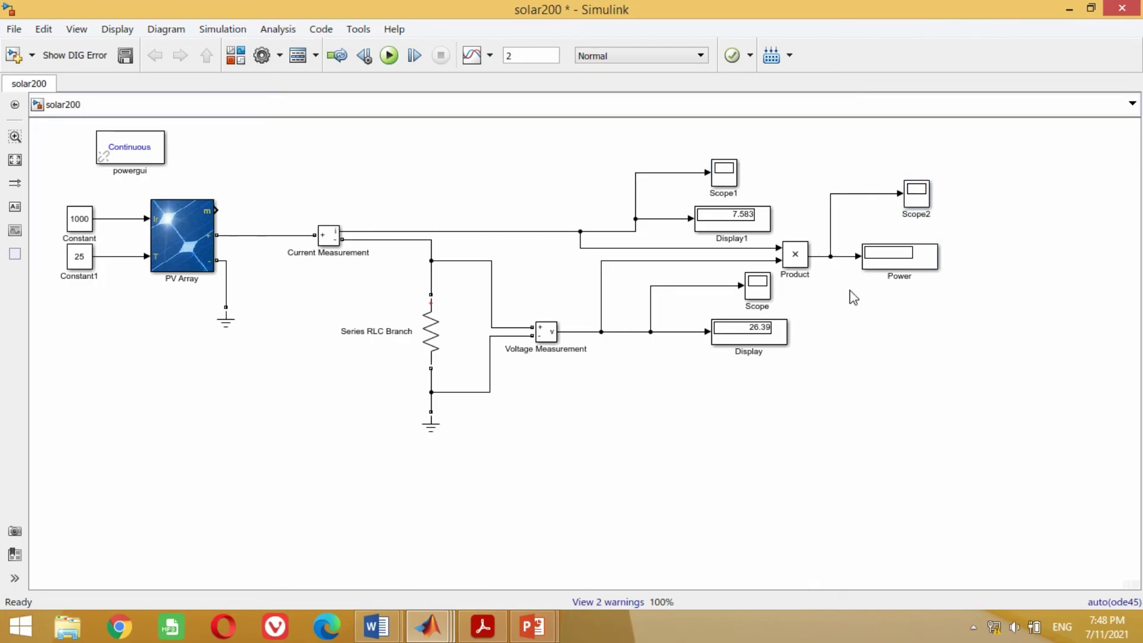
pyautogui.click(390, 56)
# Examine the voltage waveform in a maximized Scope with the Y axis zoomed in around the trace
pyautogui.doubleClick(757, 287)
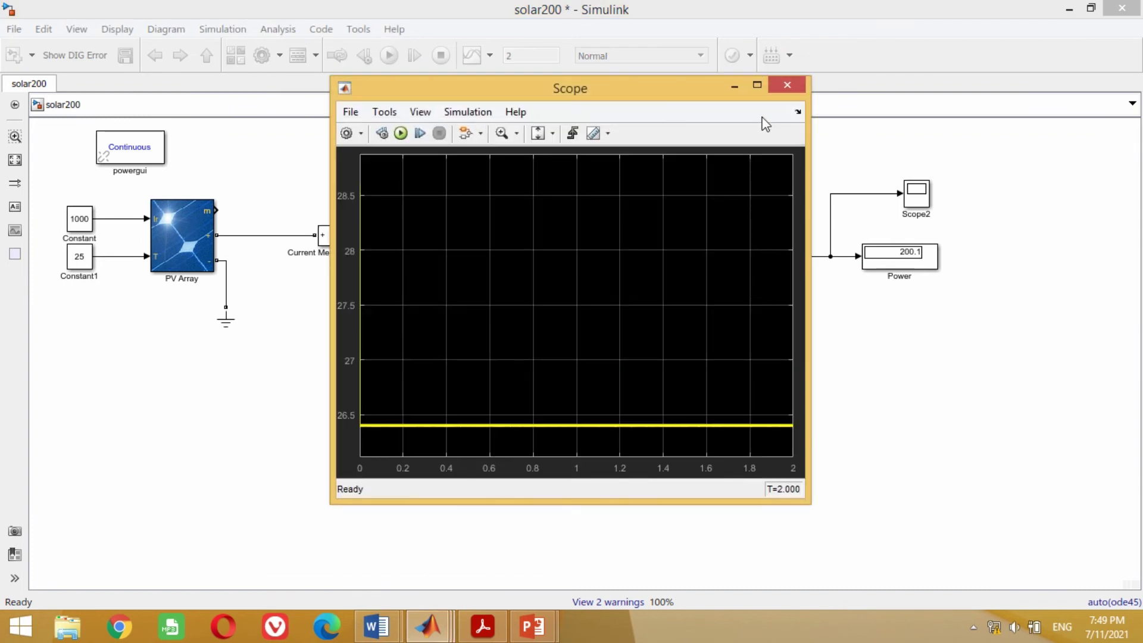
pyautogui.click(761, 89)
pyautogui.click(180, 51)
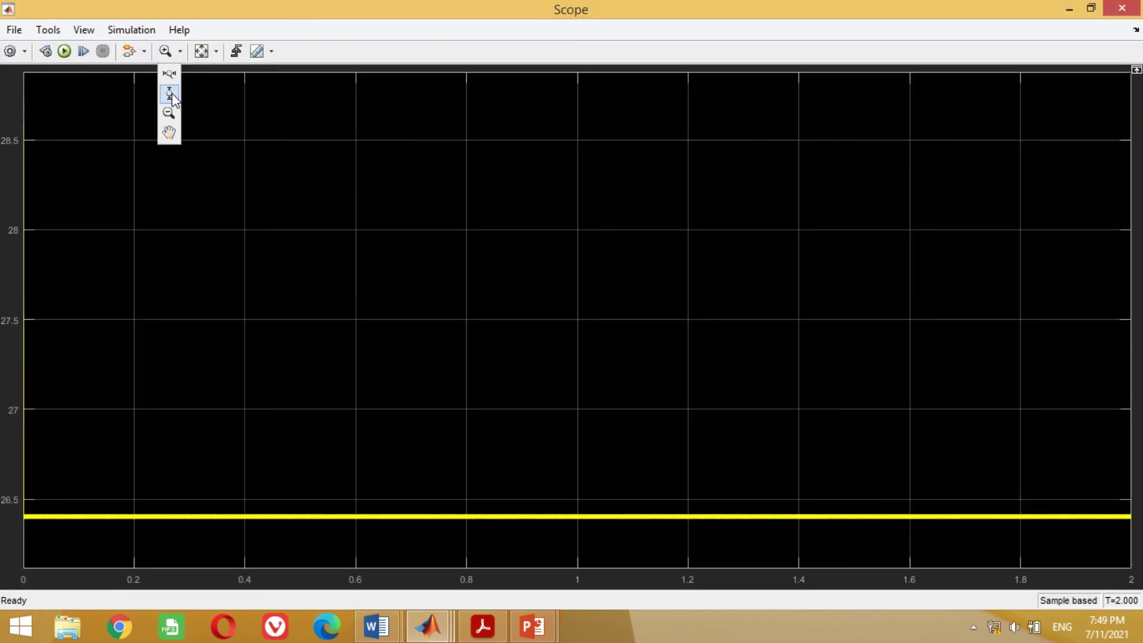
pyautogui.moveTo(193, 503); pyautogui.dragTo(195, 533)
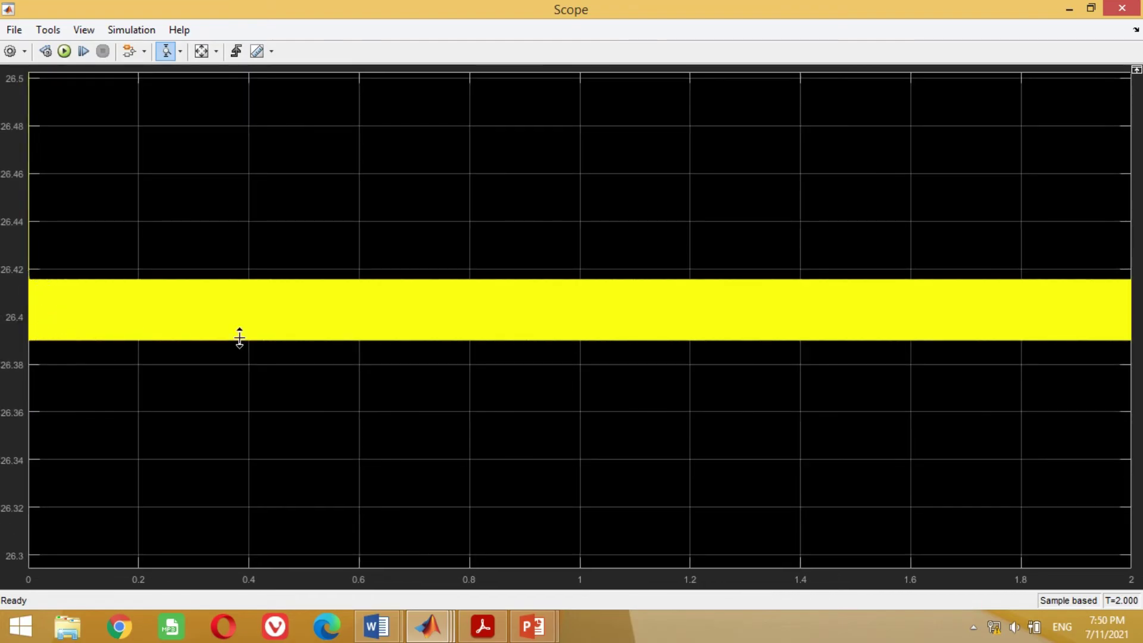
pyautogui.click(1122, 8)
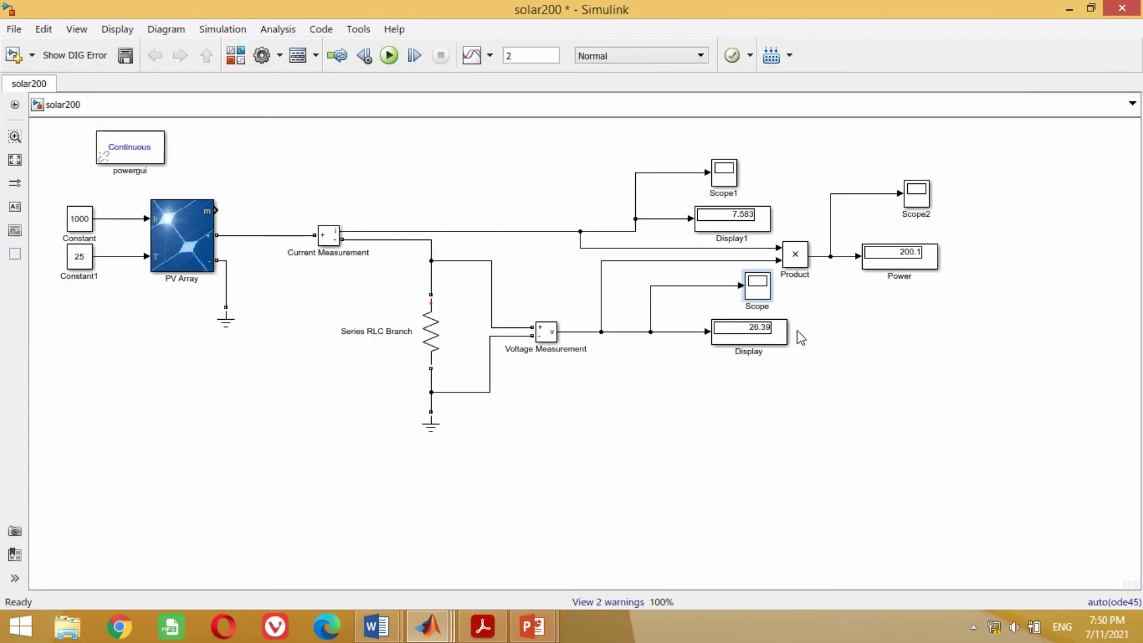
# Examine the current waveform in a maximized Scope1 with the Y axis zoomed in around the trace
pyautogui.doubleClick(727, 176)
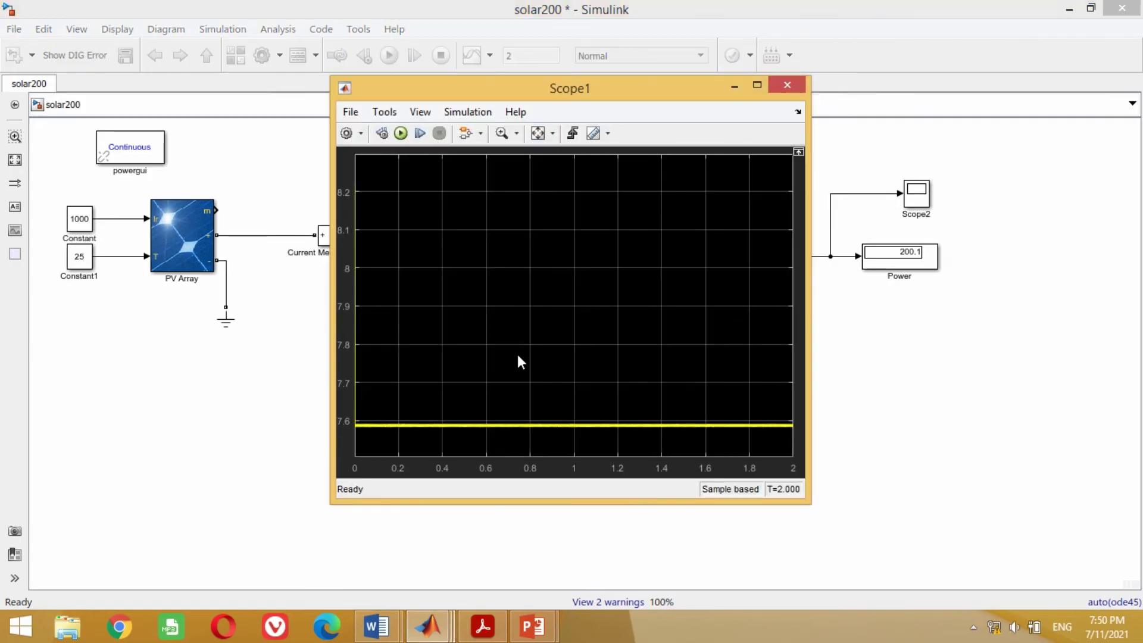
pyautogui.click(757, 85)
pyautogui.click(181, 52)
pyautogui.click(168, 112)
pyautogui.moveTo(260, 503); pyautogui.dragTo(260, 545)
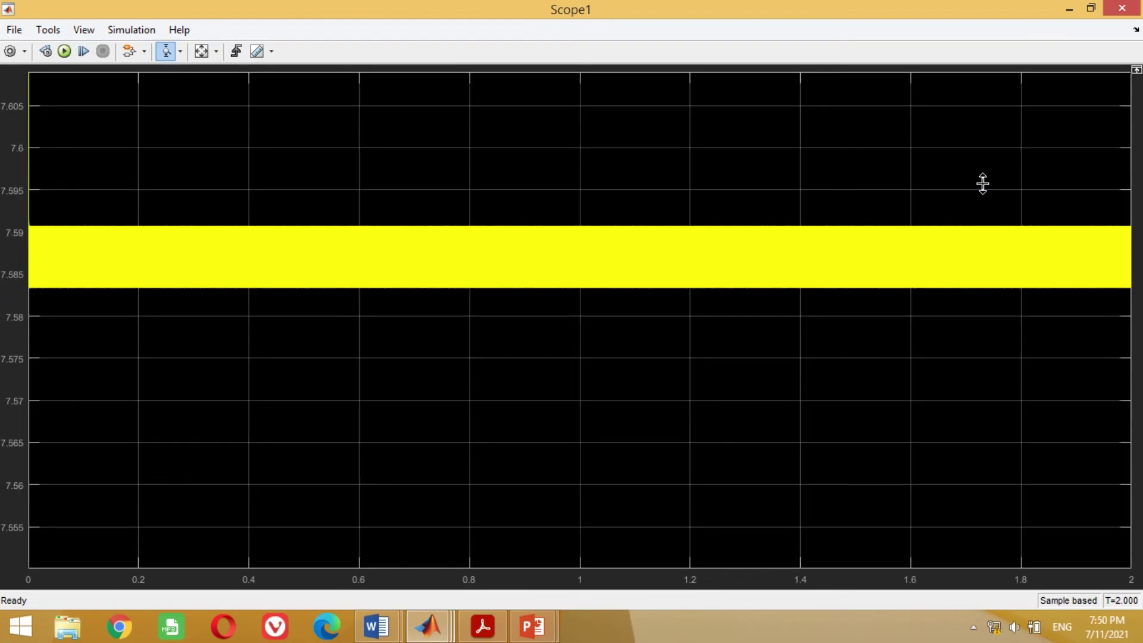
pyautogui.click(1121, 10)
# Examine the power waveform in a maximized Scope2 with the Y axis zoomed in around the trace
pyautogui.doubleClick(916, 197)
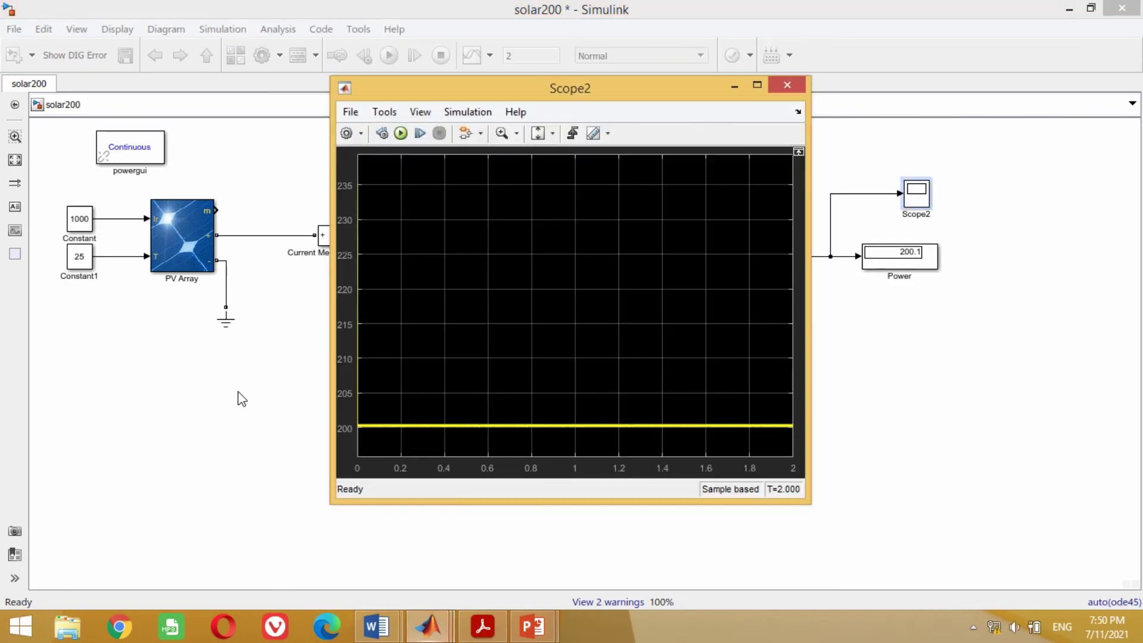
pyautogui.click(757, 85)
pyautogui.click(215, 51)
pyautogui.click(204, 99)
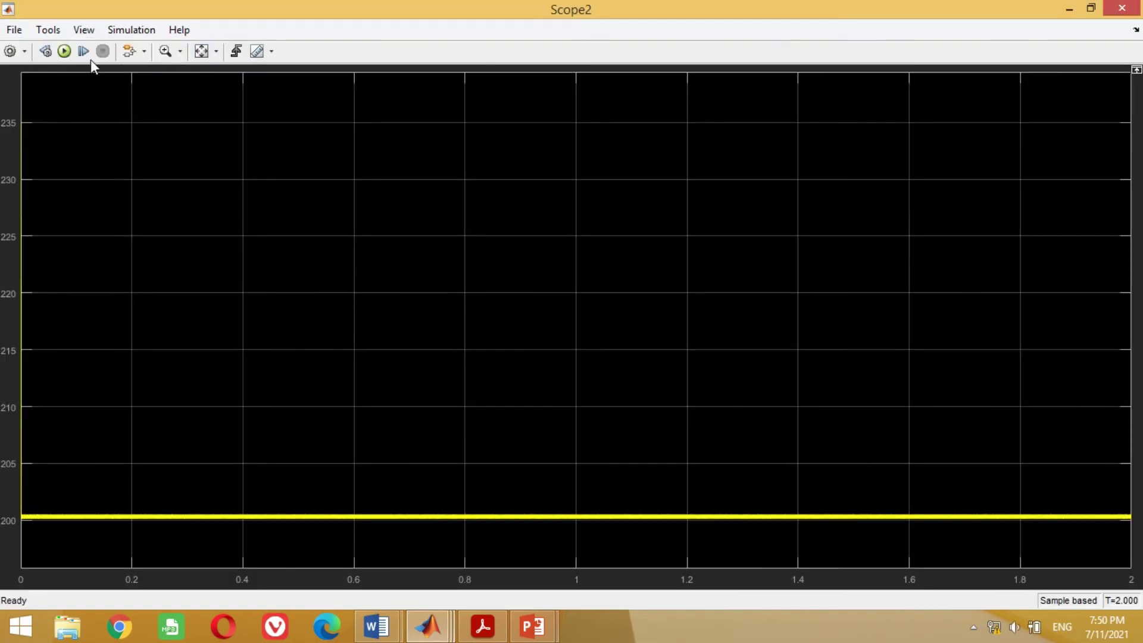
pyautogui.click(181, 52)
pyautogui.click(171, 99)
pyautogui.moveTo(158, 488); pyautogui.dragTo(158, 536)
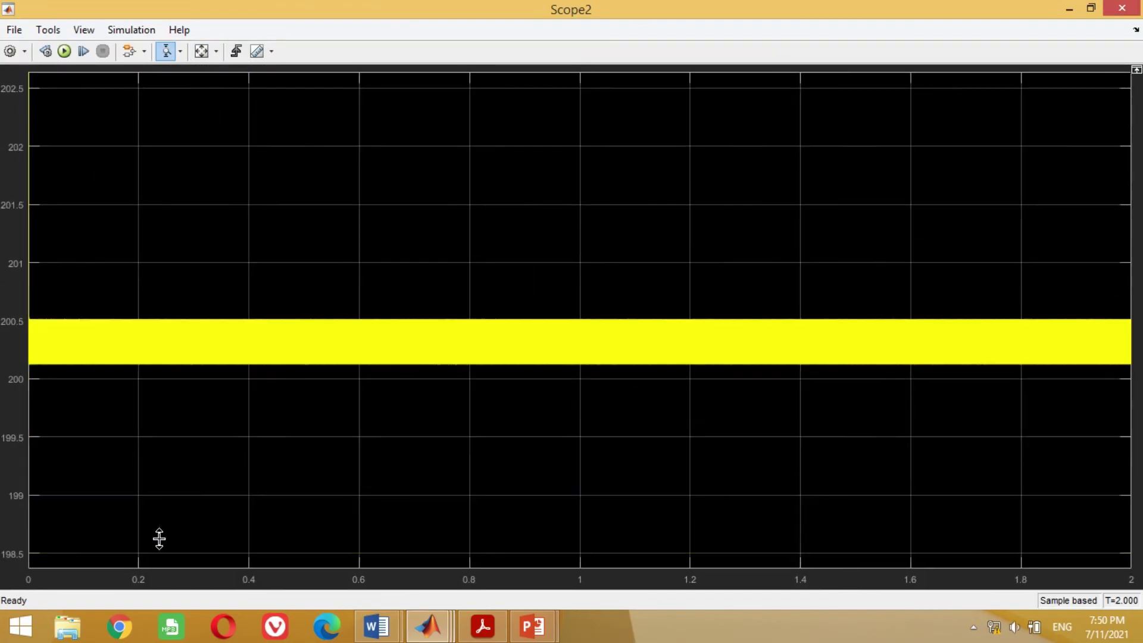
pyautogui.click(1122, 10)
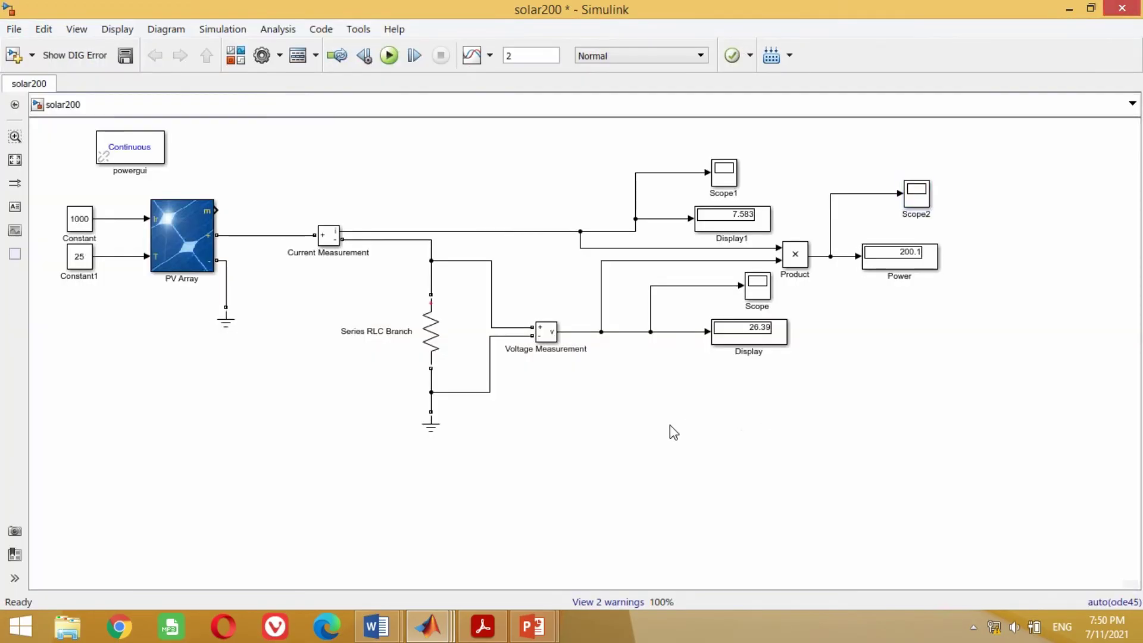
# Move the whole load and measurement circuit down to free the space beside the PV Array's m output
pyautogui.moveTo(1008, 472); pyautogui.dragTo(318, 166)
pyautogui.press('Down')
pyautogui.press('Down')
pyautogui.press('Down')
pyautogui.press('Down')
pyautogui.press('Down')
pyautogui.press('Down')
pyautogui.press('Down')
pyautogui.press('Down')
pyautogui.press('Down')
pyautogui.press('Down')
pyautogui.press('Down')
pyautogui.press('Down')
pyautogui.press('Down')
pyautogui.press('Down')
pyautogui.press('Down')
pyautogui.press('Down')
pyautogui.press('Down')
pyautogui.press('Down')
pyautogui.press('Down')
pyautogui.press('Down')
pyautogui.press('Down')
pyautogui.press('Down')
pyautogui.press('Down')
pyautogui.press('Down')
pyautogui.press('Down')
pyautogui.press('Down')
pyautogui.press('Down')
pyautogui.press('Down')
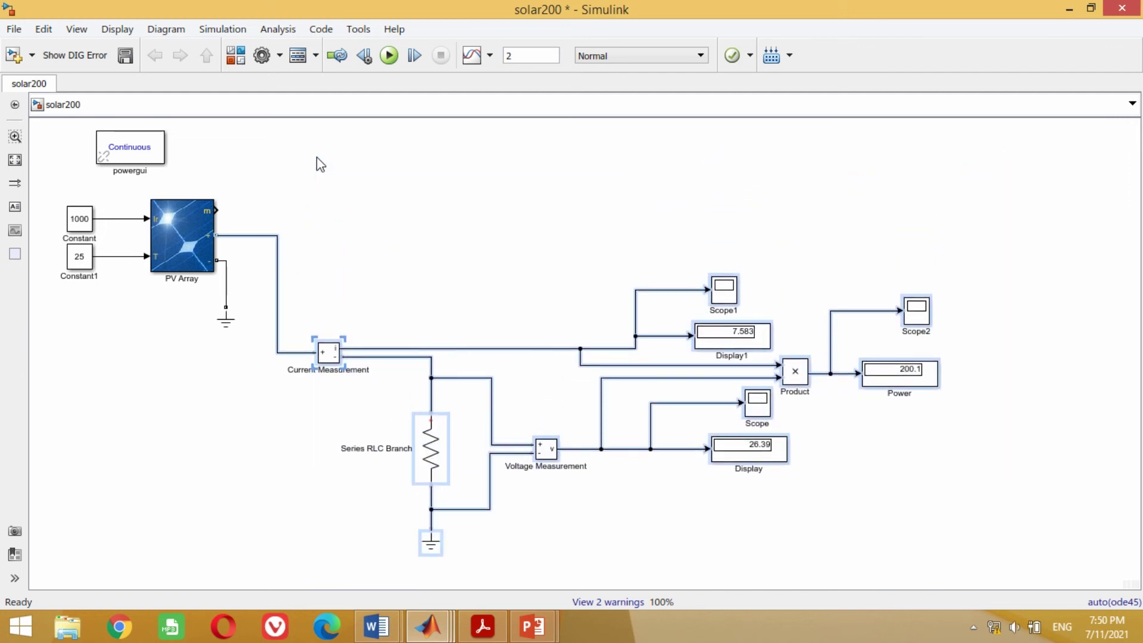
pyautogui.press('Up')
pyautogui.click(370, 250)
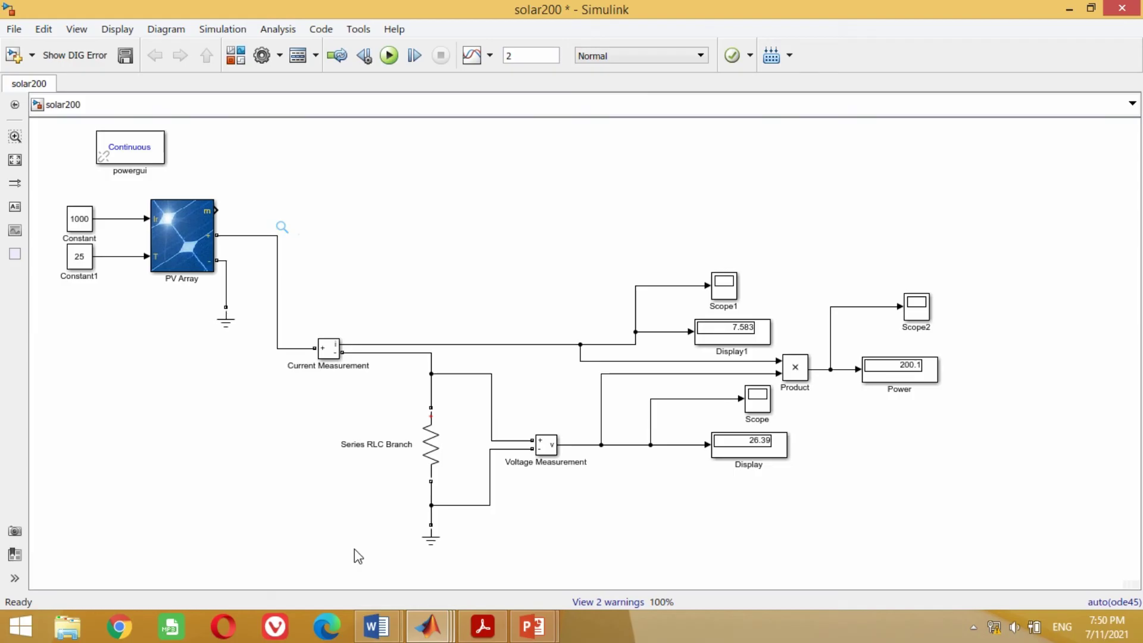
# Add a Bus Selector from Commonly Used Blocks and wire it to the PV Array's m output
pyautogui.hotkey('ctrl', 'shift', 'l')
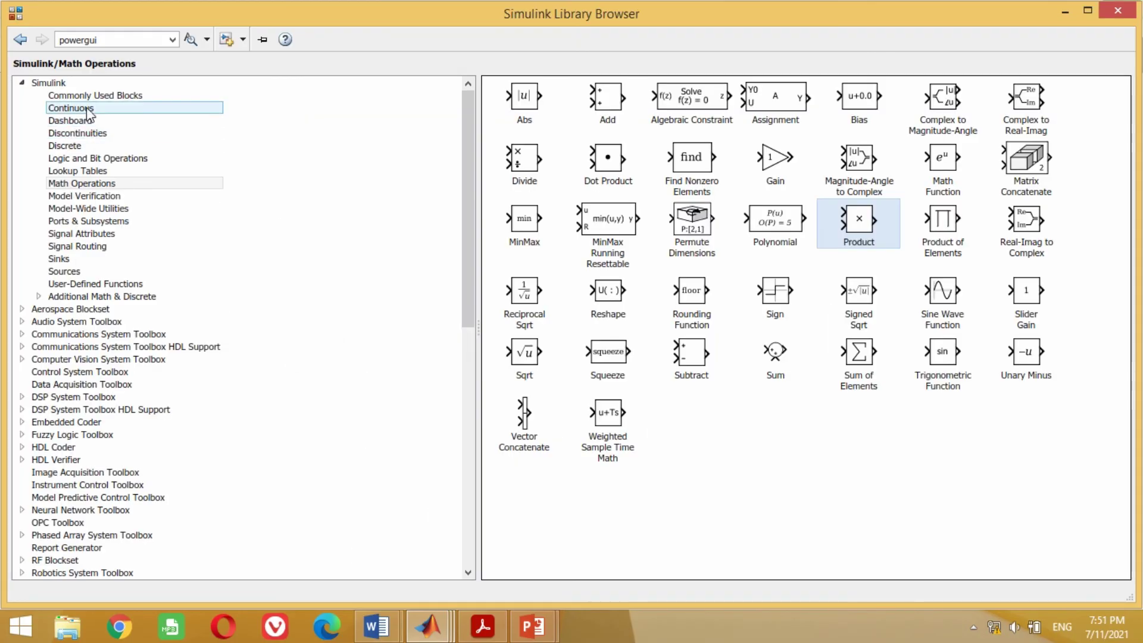
pyautogui.click(619, 102)
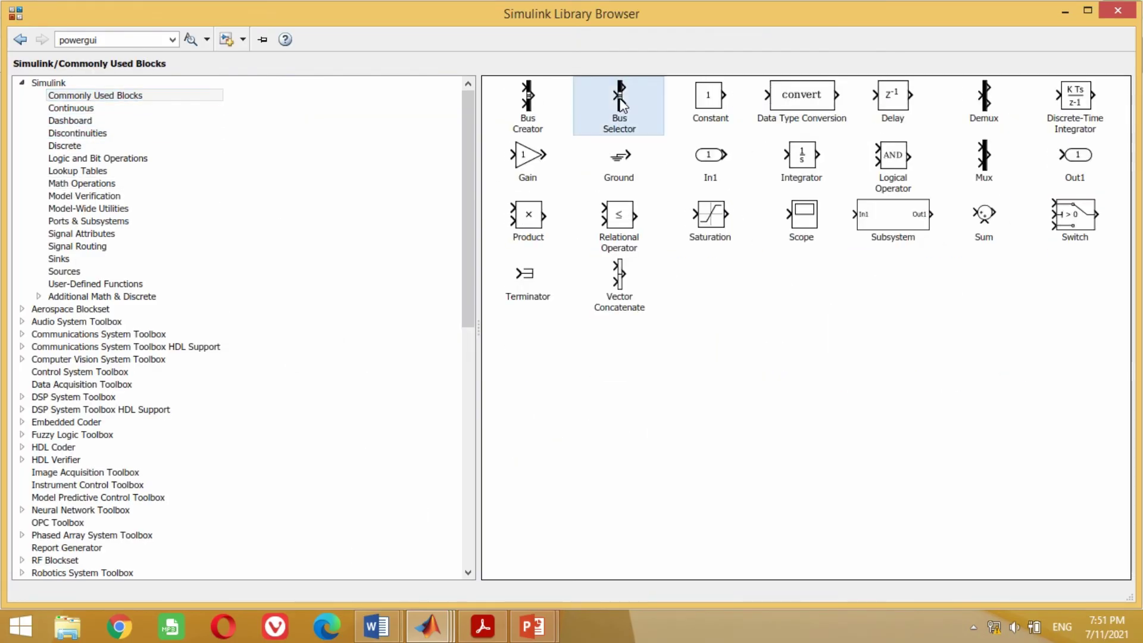
pyautogui.rightClick(626, 97)
pyautogui.click(689, 109)
pyautogui.moveTo(588, 359); pyautogui.dragTo(318, 216)
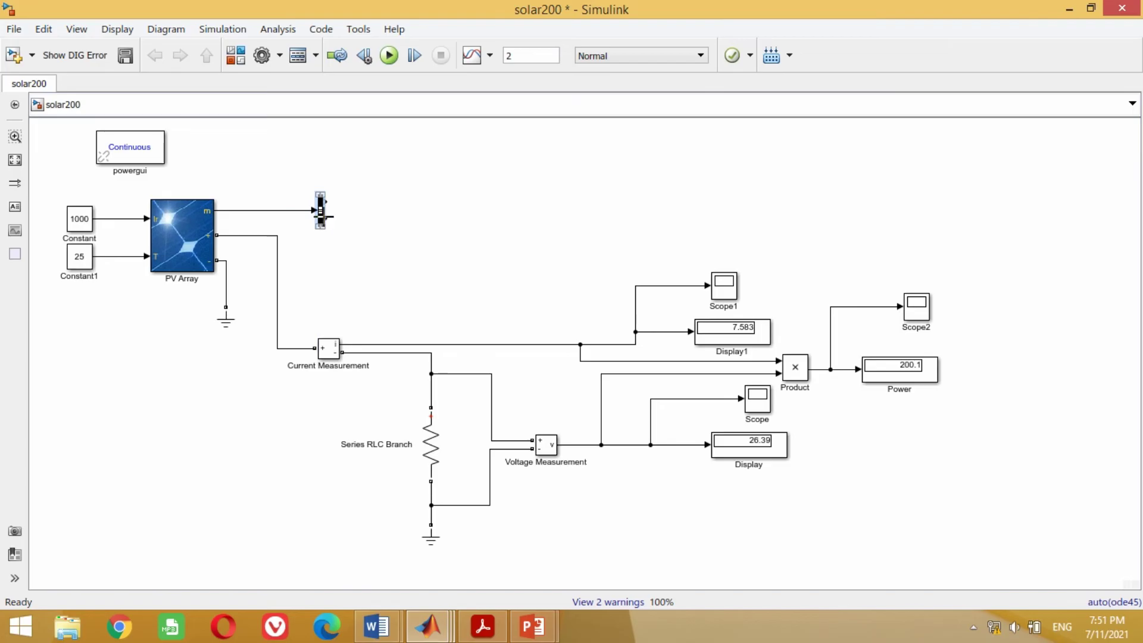
# Set the Bus Selector's output signals to V_PV and I_PV, removing the placeholders signal1 and signal2
pyautogui.doubleClick(320, 211)
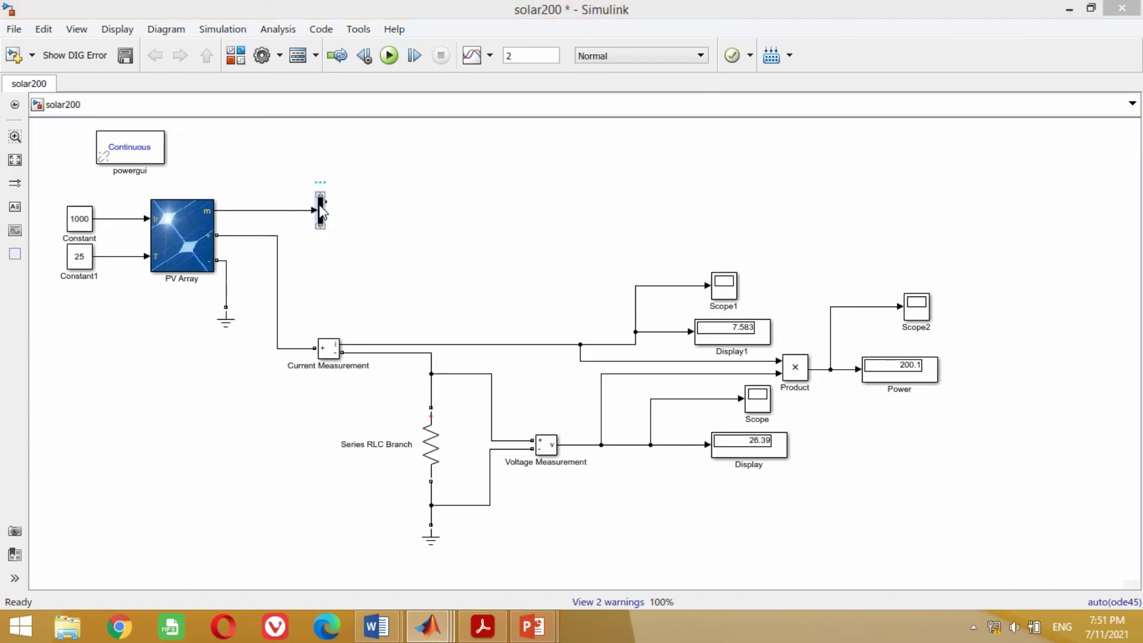
pyautogui.click(374, 232)
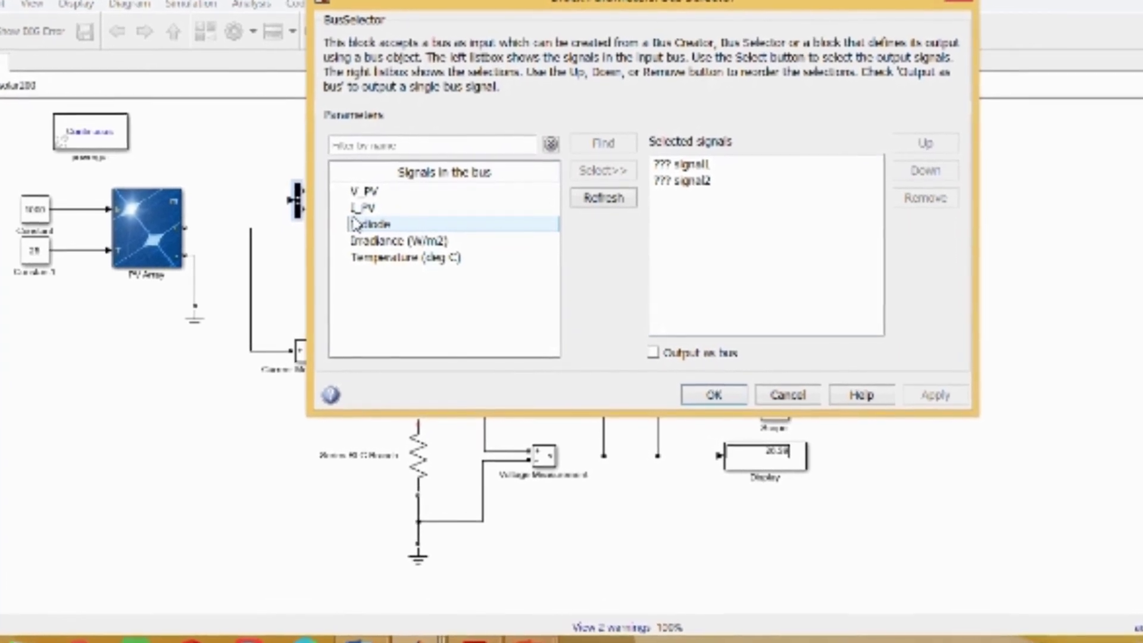
pyautogui.click(345, 194)
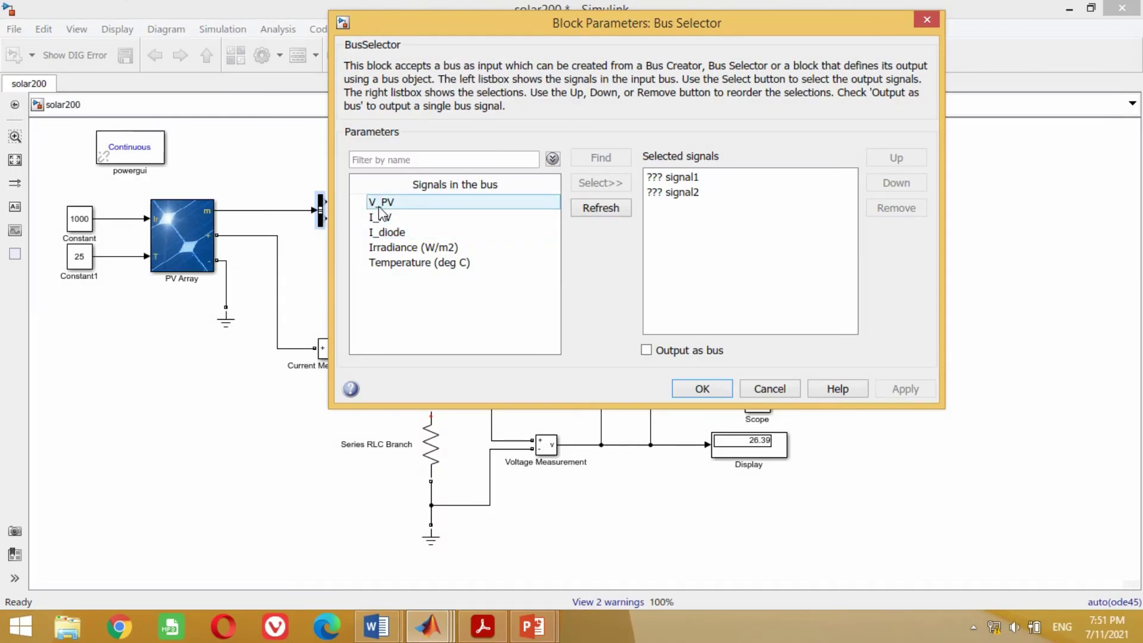
pyautogui.click(379, 207)
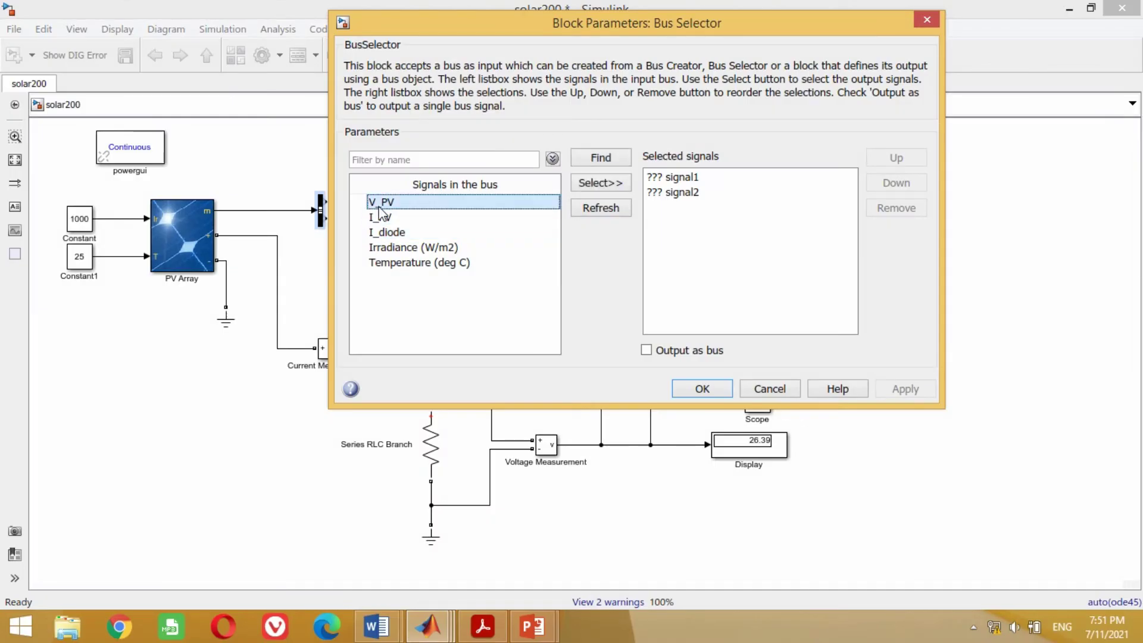
pyautogui.click(601, 183)
pyautogui.click(382, 220)
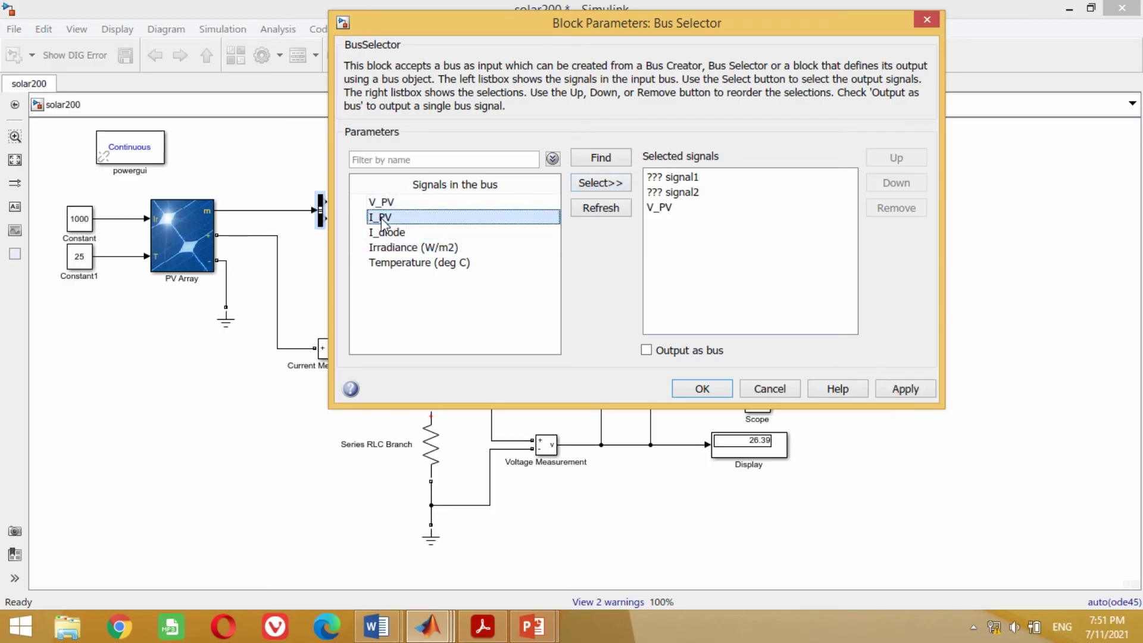
pyautogui.click(601, 188)
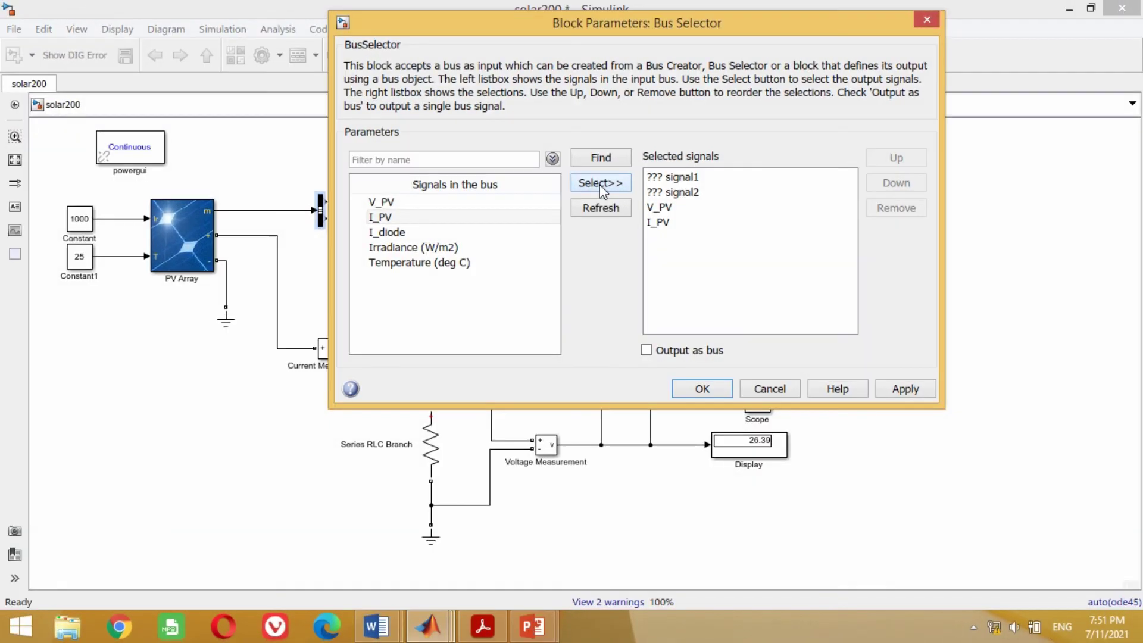
pyautogui.click(655, 193)
pyautogui.press('Delete')
pyautogui.press('Delete')
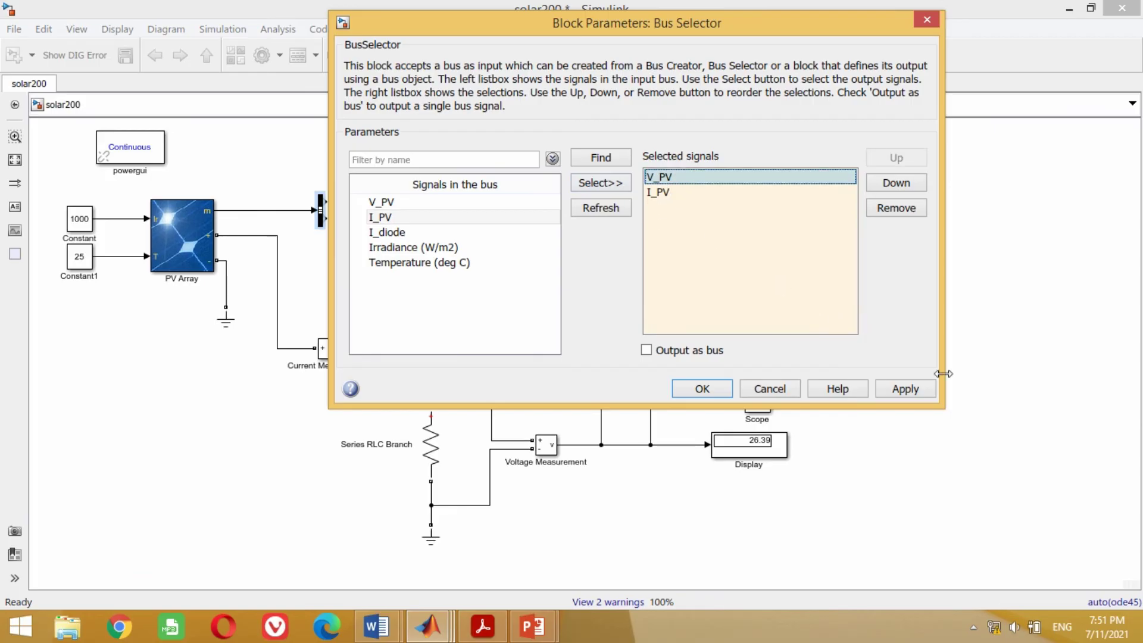
pyautogui.click(905, 389)
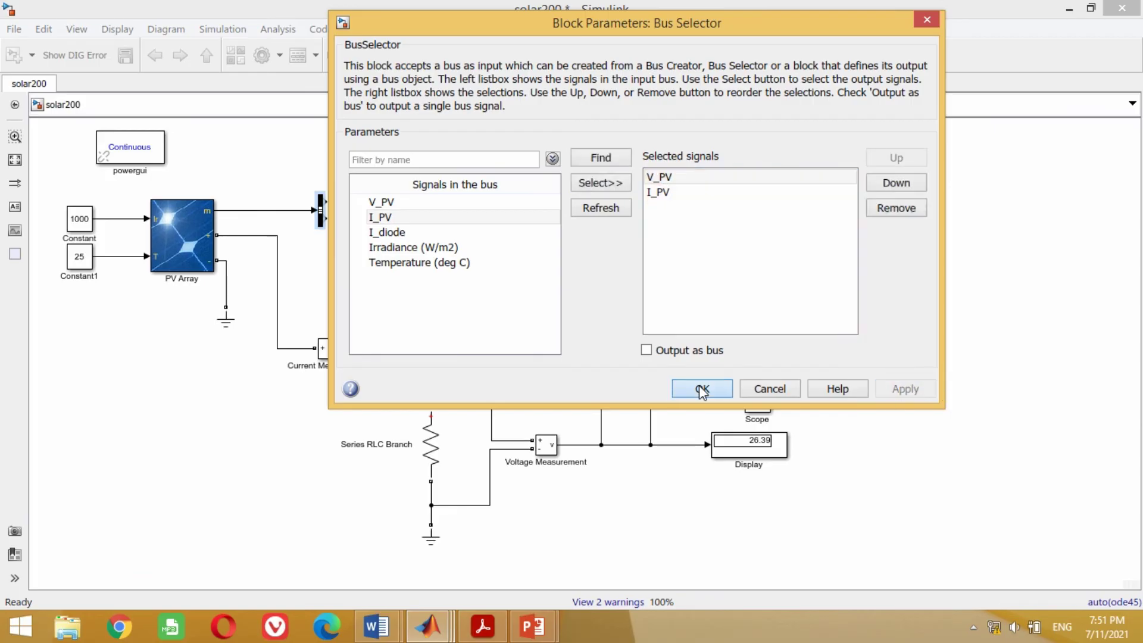
# Accept the Bus Selector's signal selection and wire a copy of Display1 to its V_PV output
pyautogui.click(701, 388)
pyautogui.click(764, 339)
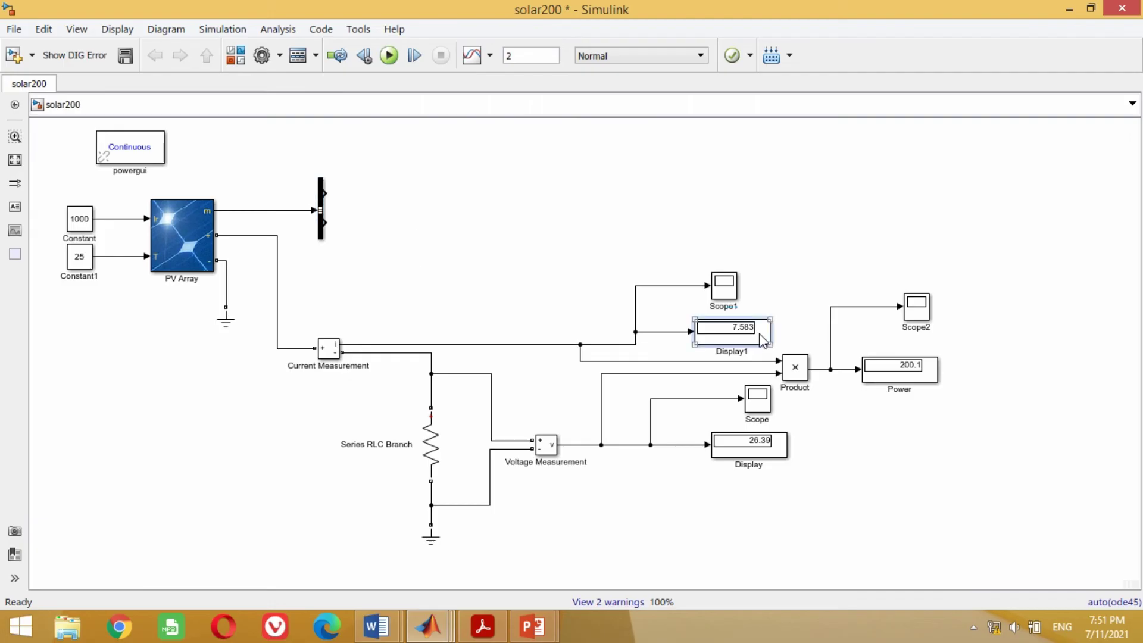
pyautogui.moveTo(764, 338); pyautogui.dragTo(520, 194)
pyautogui.click(410, 194)
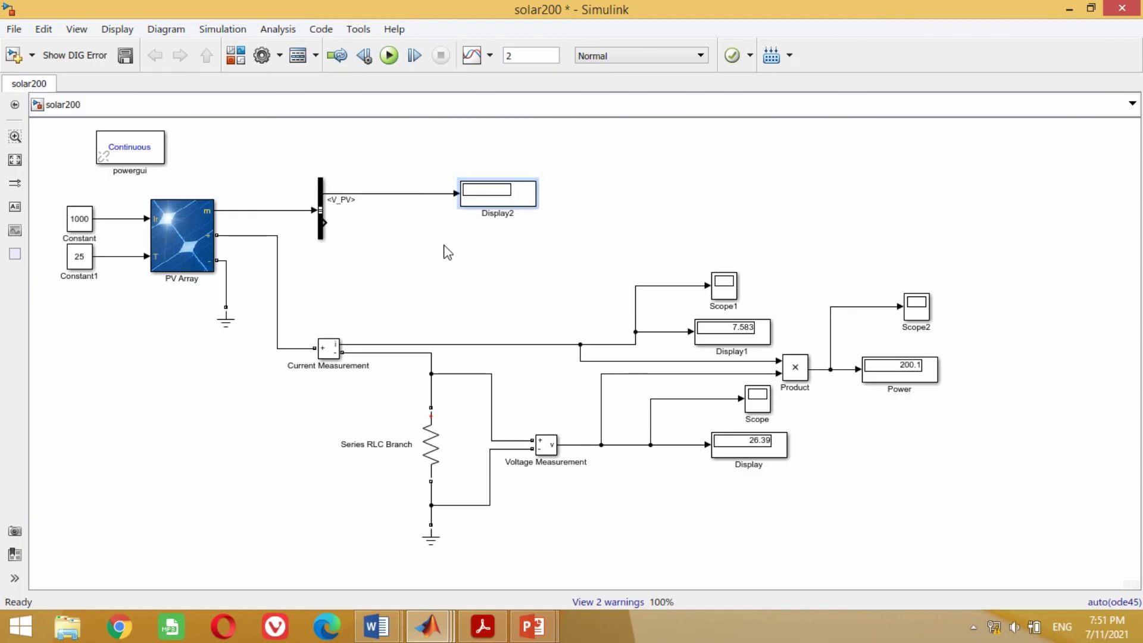
# Wire another display copy to I_PV, enlarge the Bus Selector so both outputs align with their displays, and run the simulation
pyautogui.moveTo(749, 453); pyautogui.dragTo(507, 239)
pyautogui.moveTo(326, 248); pyautogui.dragTo(331, 256)
pyautogui.moveTo(497, 196); pyautogui.dragTo(497, 192)
pyautogui.moveTo(458, 239); pyautogui.dragTo(334, 231)
pyautogui.moveTo(506, 241); pyautogui.dragTo(506, 233)
pyautogui.click(388, 56)
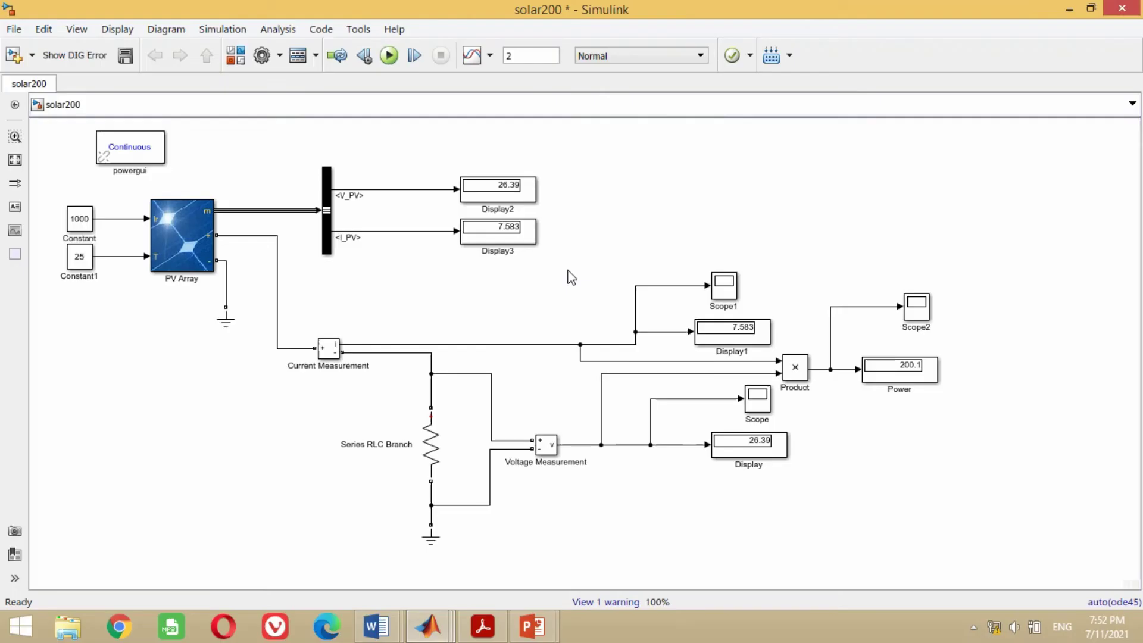
# Multiply V_PV and I_PV with a copy of the Product block, feed a copy of the Power display, and run the simulation
pyautogui.moveTo(951, 436); pyautogui.dragTo(668, 201)
pyautogui.moveTo(589, 202); pyautogui.dragTo(420, 232)
pyautogui.moveTo(635, 205)
pyautogui.mouseDown()
pyautogui.moveTo(596, 209)
pyautogui.moveTo(650, 207)
pyautogui.moveTo(638, 220)
pyautogui.mouseUp()
pyautogui.moveTo(900, 370); pyautogui.dragTo(724, 210)
pyautogui.moveTo(652, 209); pyautogui.dragTo(686, 209)
pyautogui.moveTo(723, 211); pyautogui.dragTo(731, 211)
pyautogui.click(388, 55)
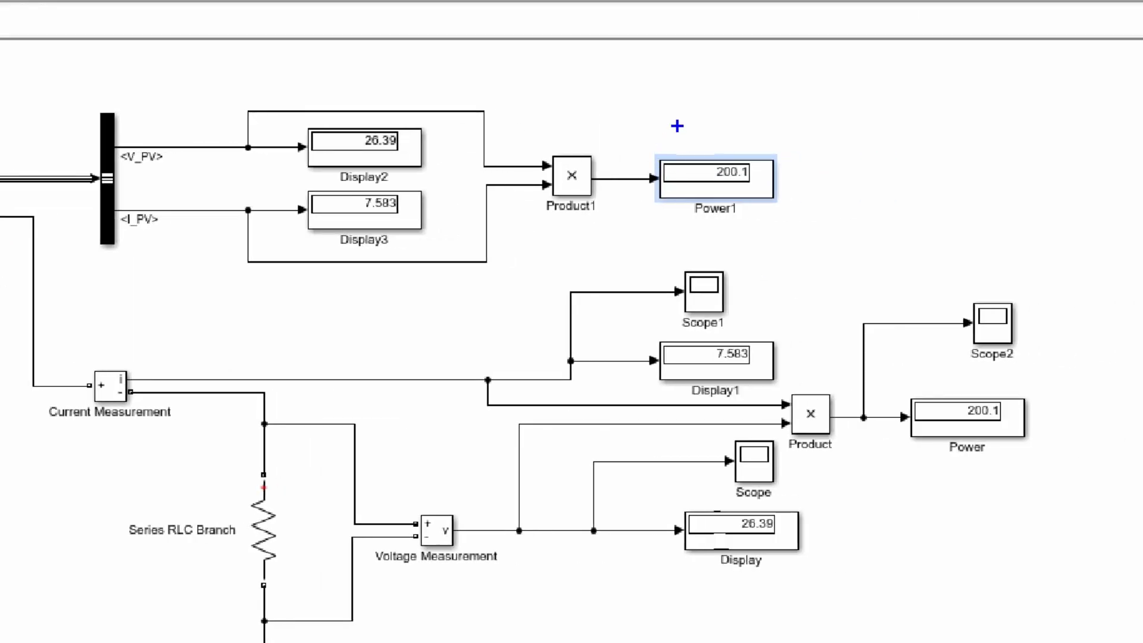
pyautogui.moveTo(676, 126); pyautogui.dragTo(824, 242)
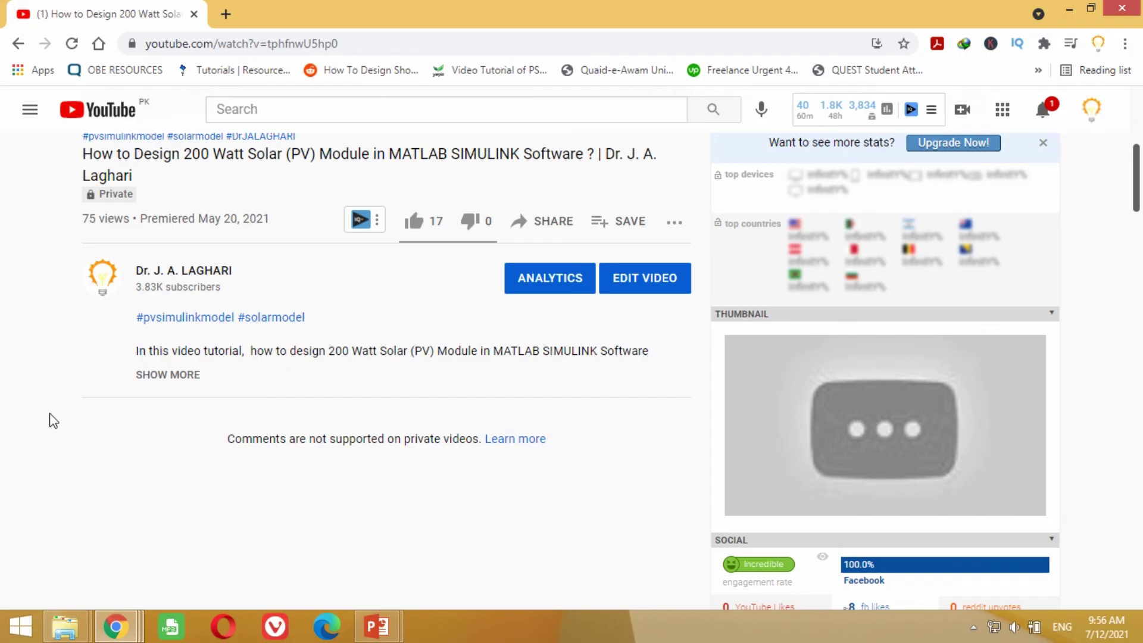
# In Chrome, expand the YouTube video description and open its Google Drive link for the 200 Watt Solar (PV) Simulink Model
pyautogui.click(160, 375)
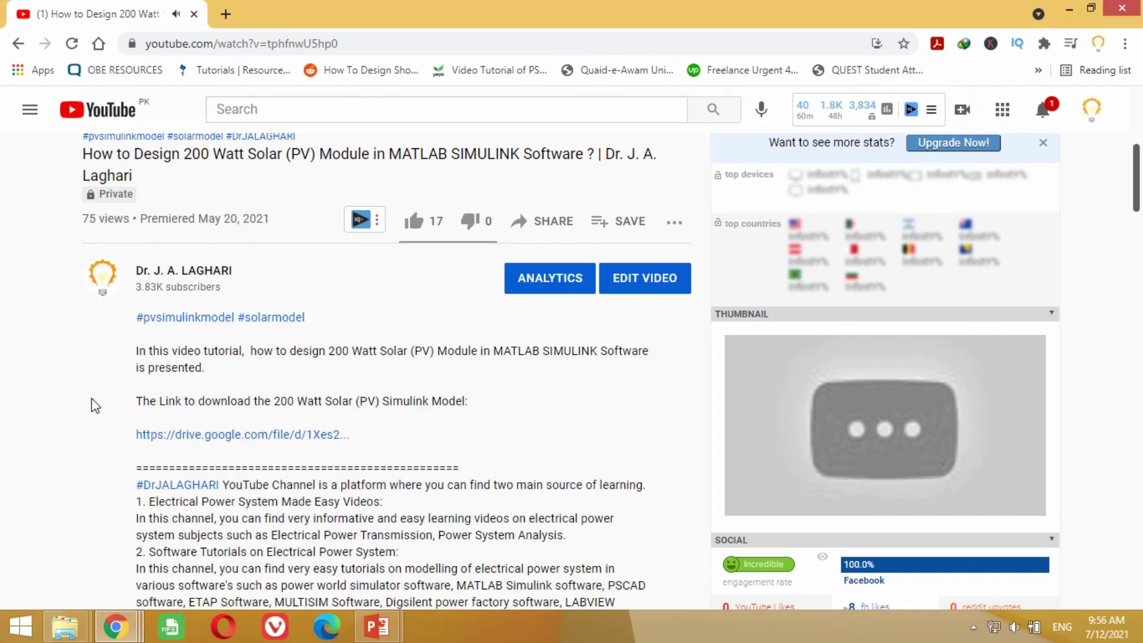
pyautogui.scroll(-3, 92, 409)
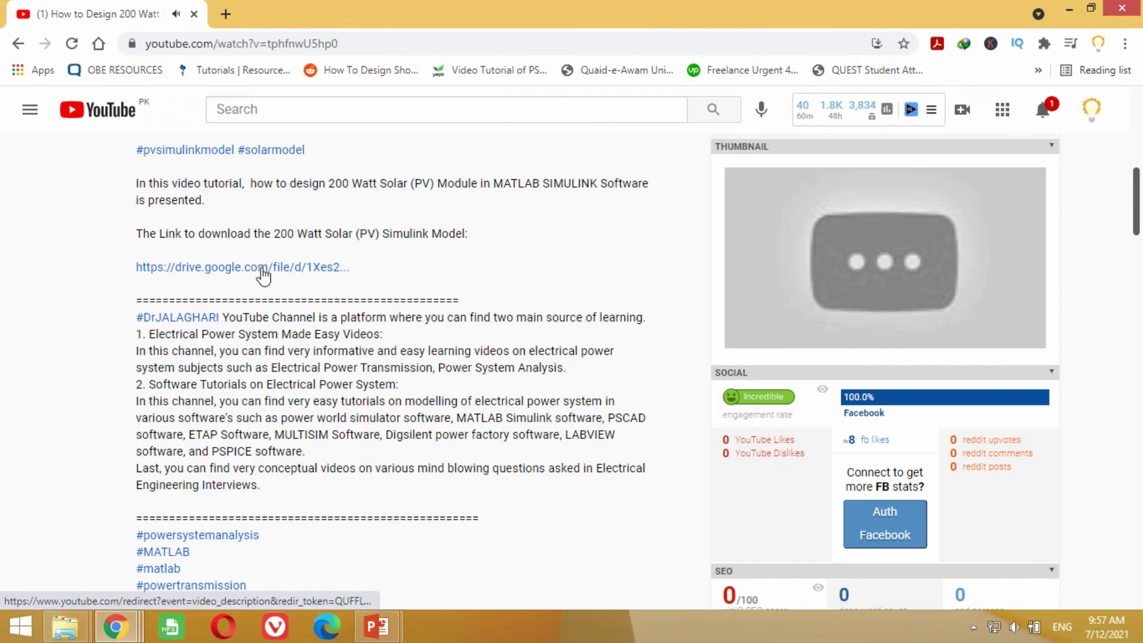
pyautogui.click(220, 207)
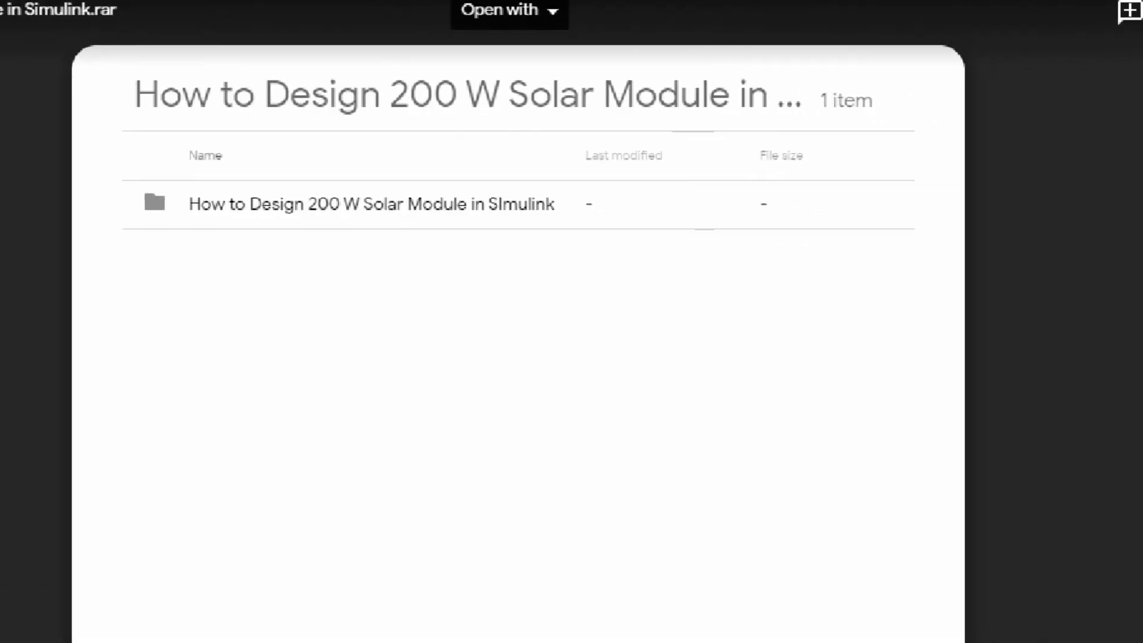
pyautogui.moveTo(78, 183); pyautogui.dragTo(611, 254)
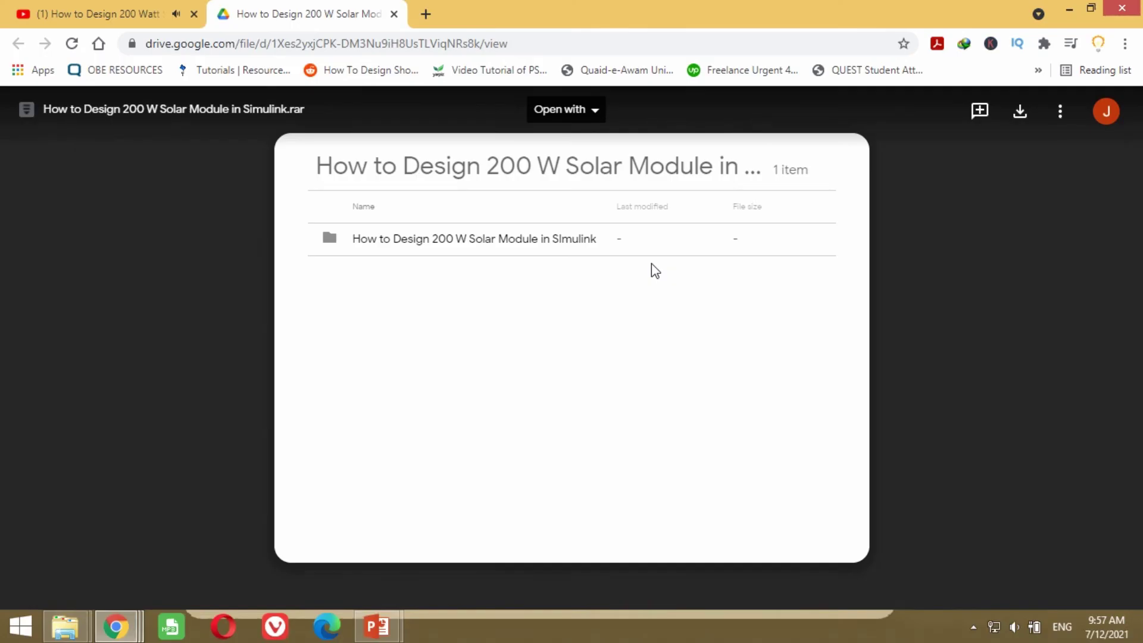
# Download the How to Design 200 W Solar Module in Simulink.rar archive and copy it from its download folder
pyautogui.click(1021, 116)
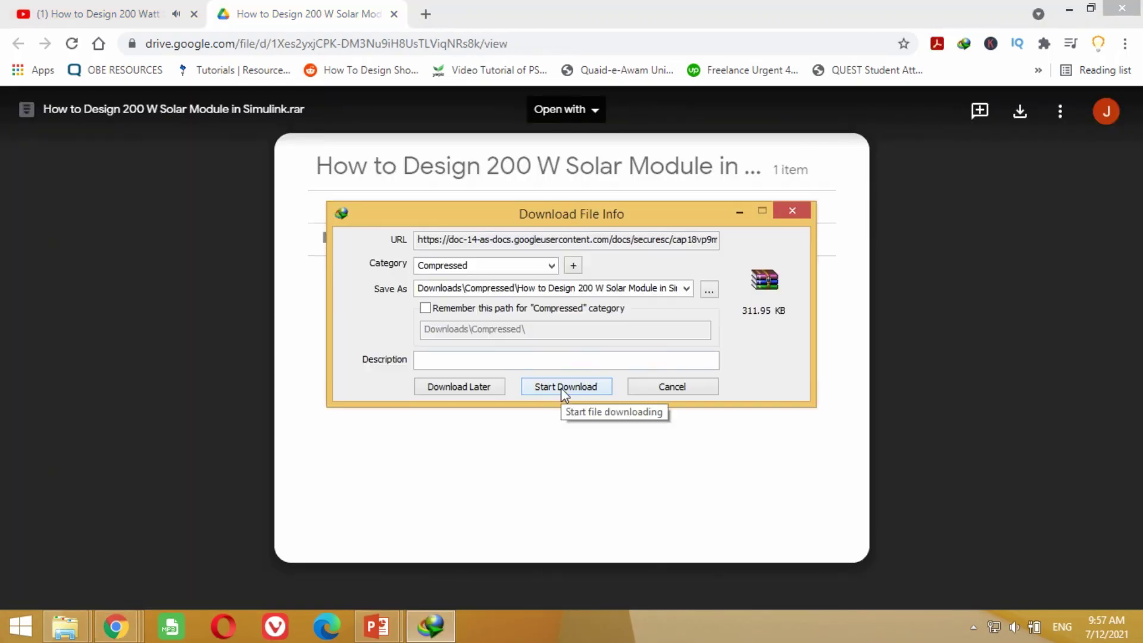
pyautogui.click(561, 388)
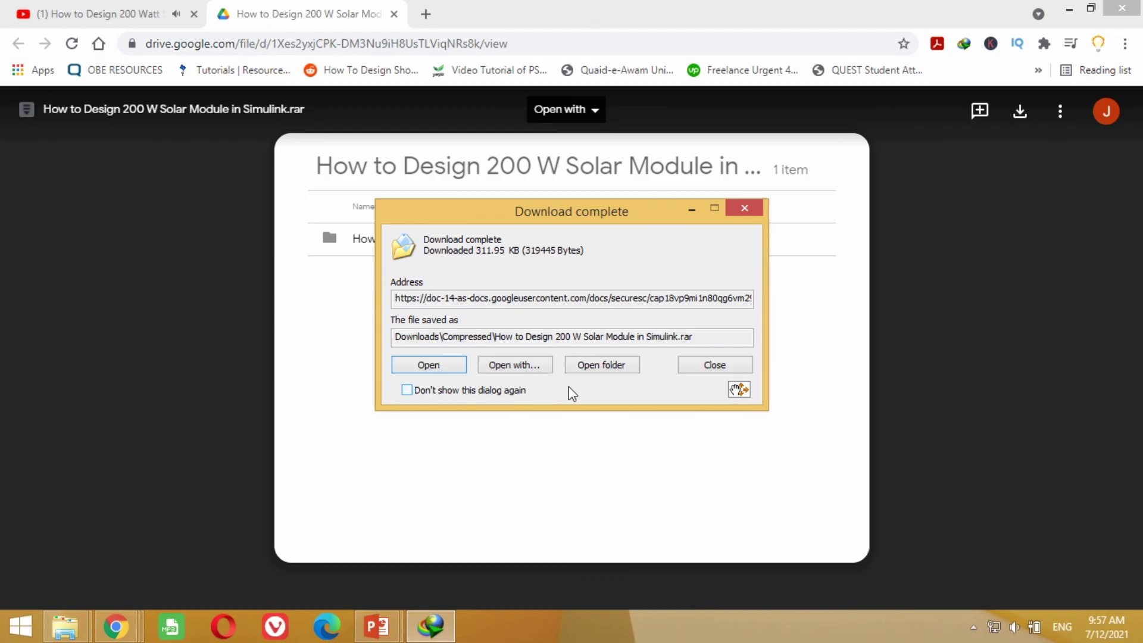
pyautogui.click(599, 369)
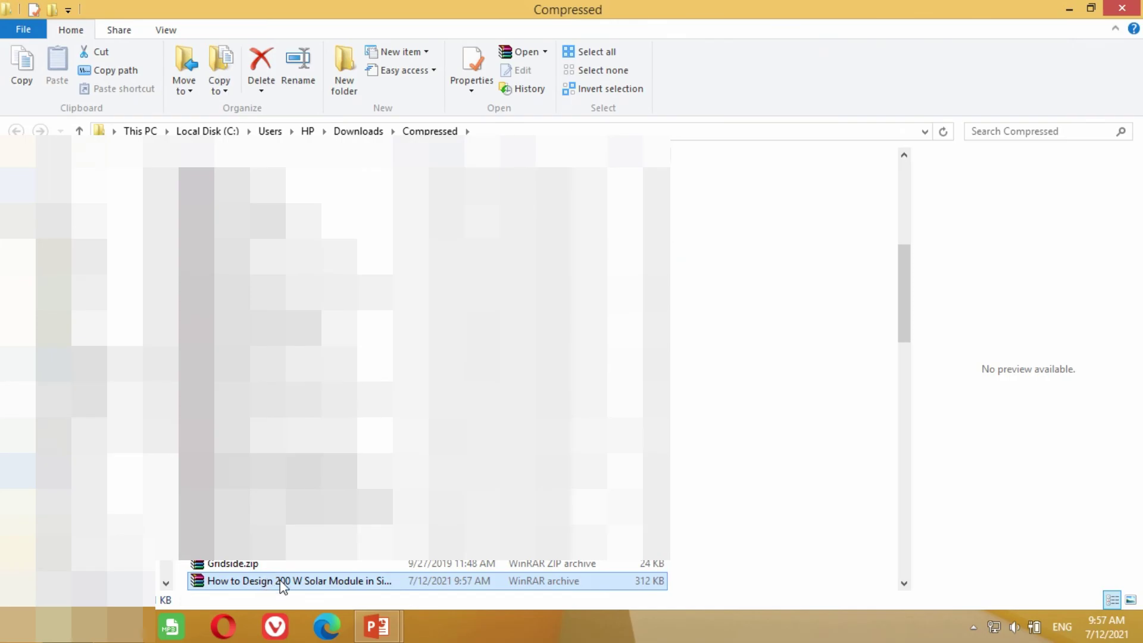
pyautogui.rightClick(283, 586)
pyautogui.click(322, 465)
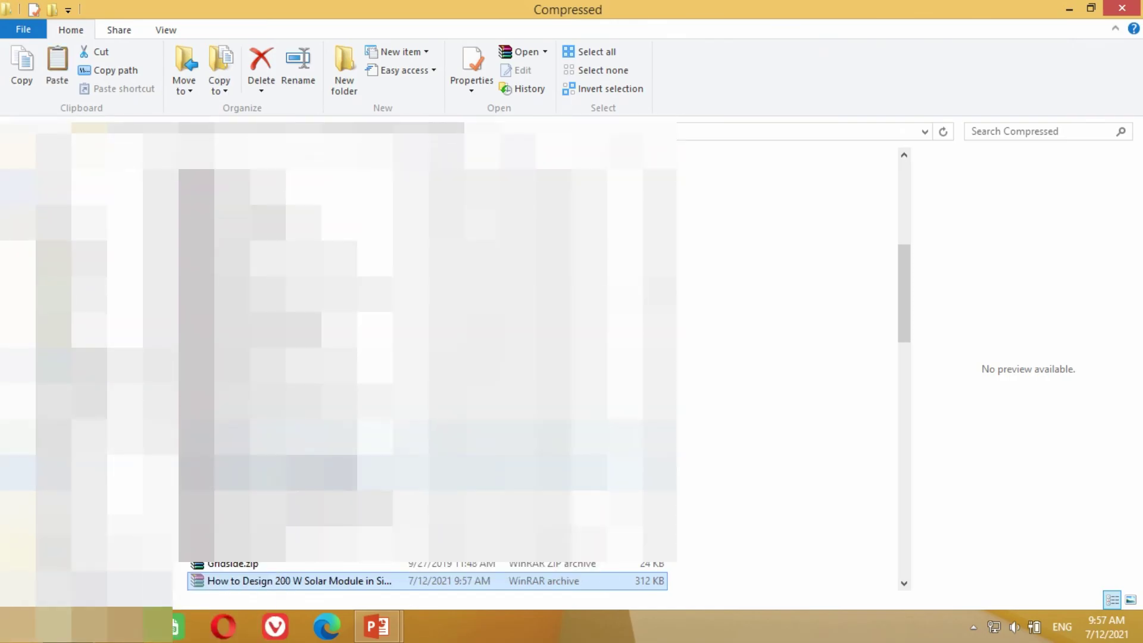
# Create a folder named solar model on New Volume (E:) and paste the downloaded archive into it
pyautogui.click(344, 71)
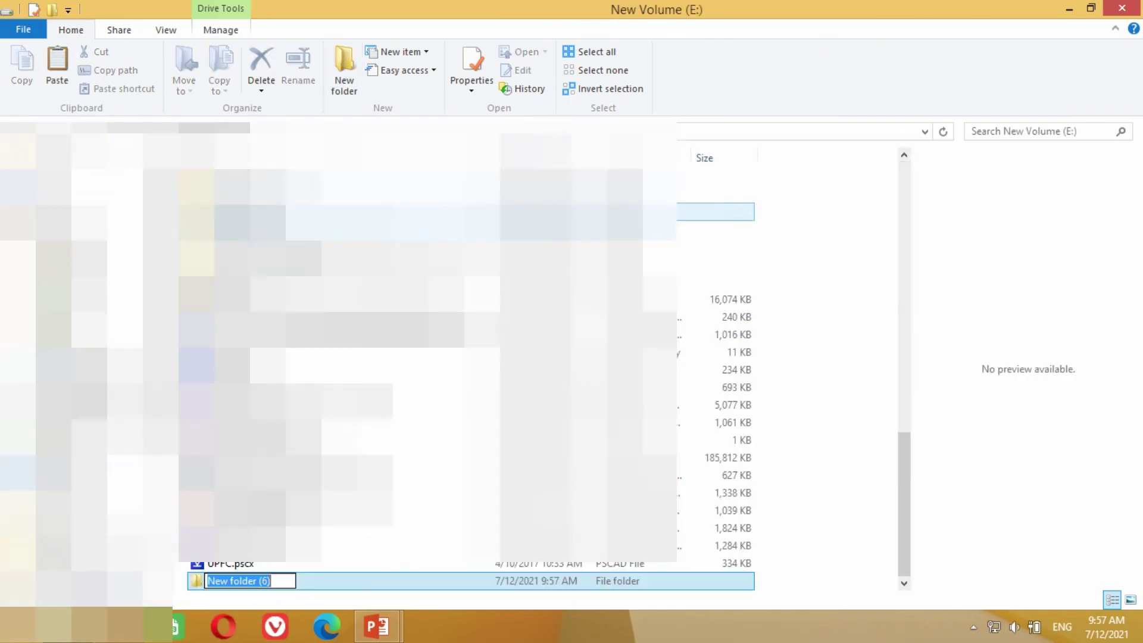
pyautogui.write('olar model')
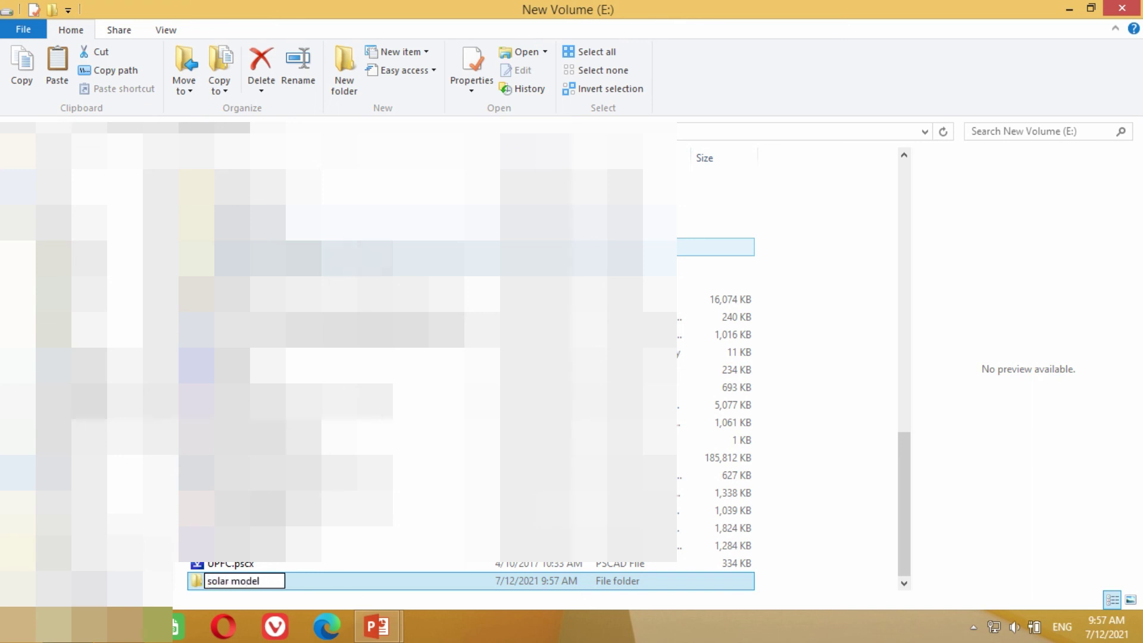
pyautogui.press('Return')
pyautogui.press('Return')
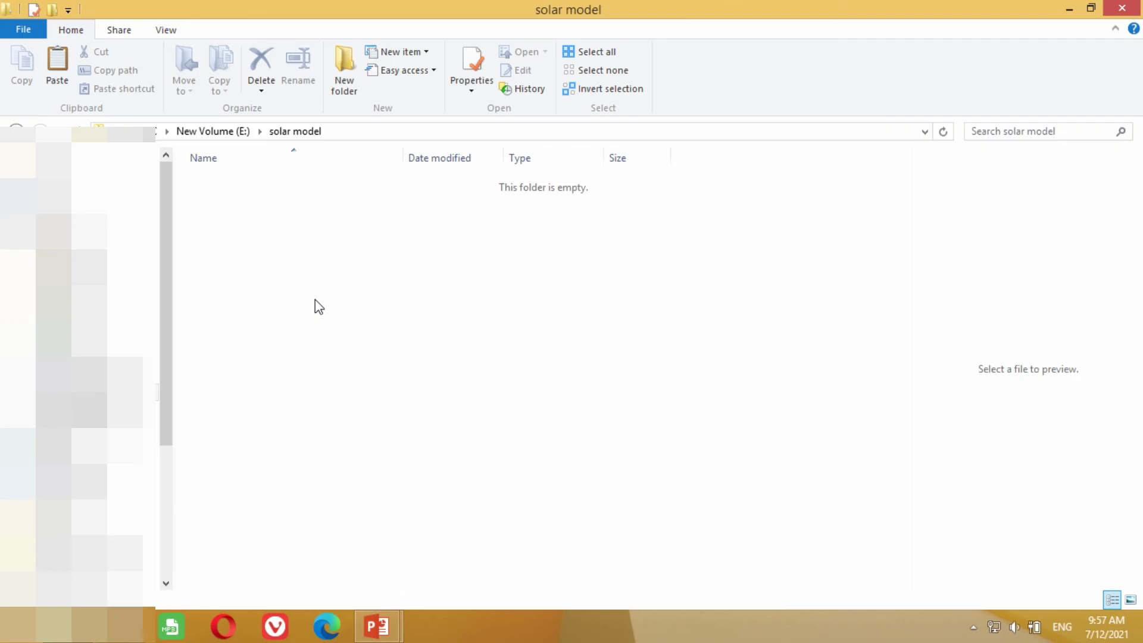
pyautogui.rightClick(343, 235)
pyautogui.click(376, 352)
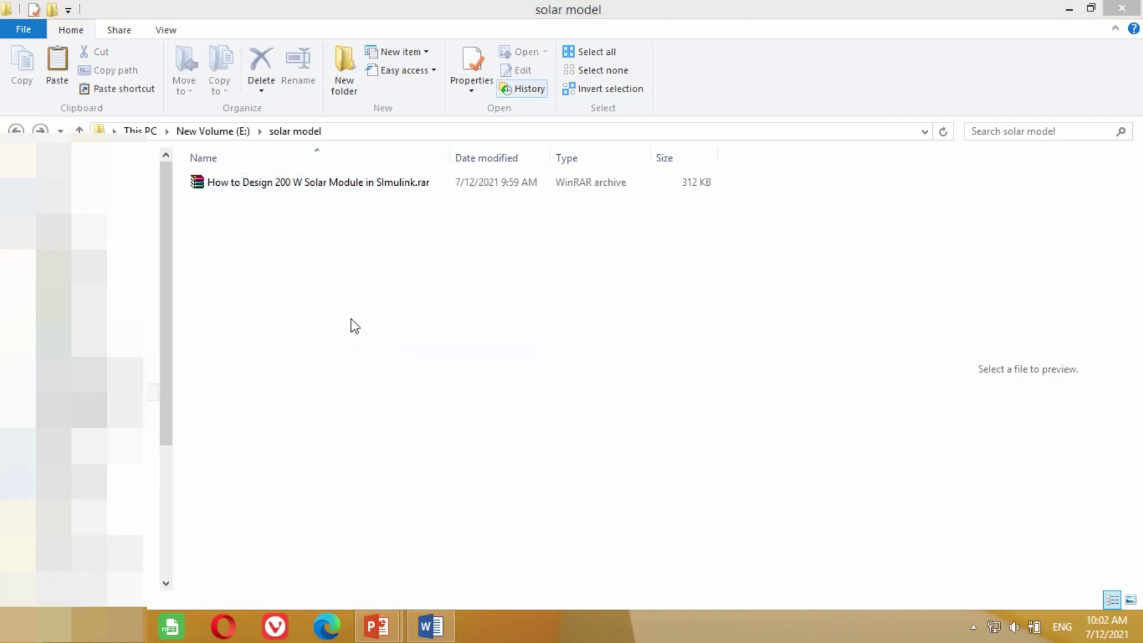
# Extract the archive into its own folder and open the nested How to Design 200 W Solar Module in SImulink folder
pyautogui.rightClick(336, 184)
pyautogui.click(392, 262)
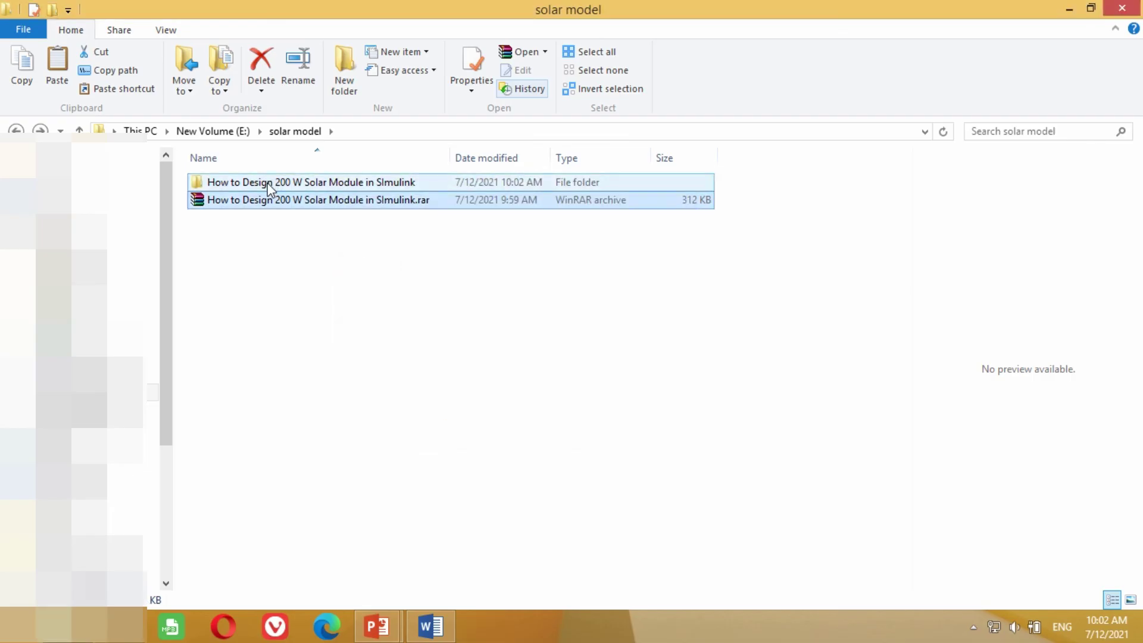
pyautogui.click(269, 186)
pyautogui.doubleClick(269, 185)
pyautogui.doubleClick(268, 185)
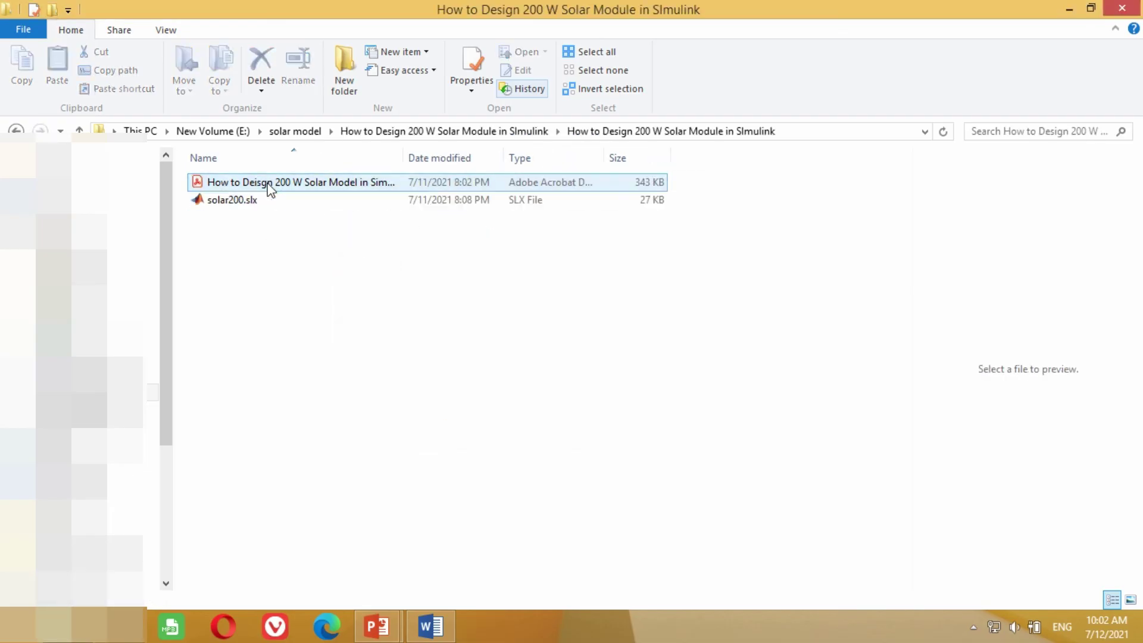
# Widen the Name column to show the full names of the extracted PDF and solar200.slx files
pyautogui.click(443, 200)
pyautogui.moveTo(403, 156); pyautogui.dragTo(444, 156)
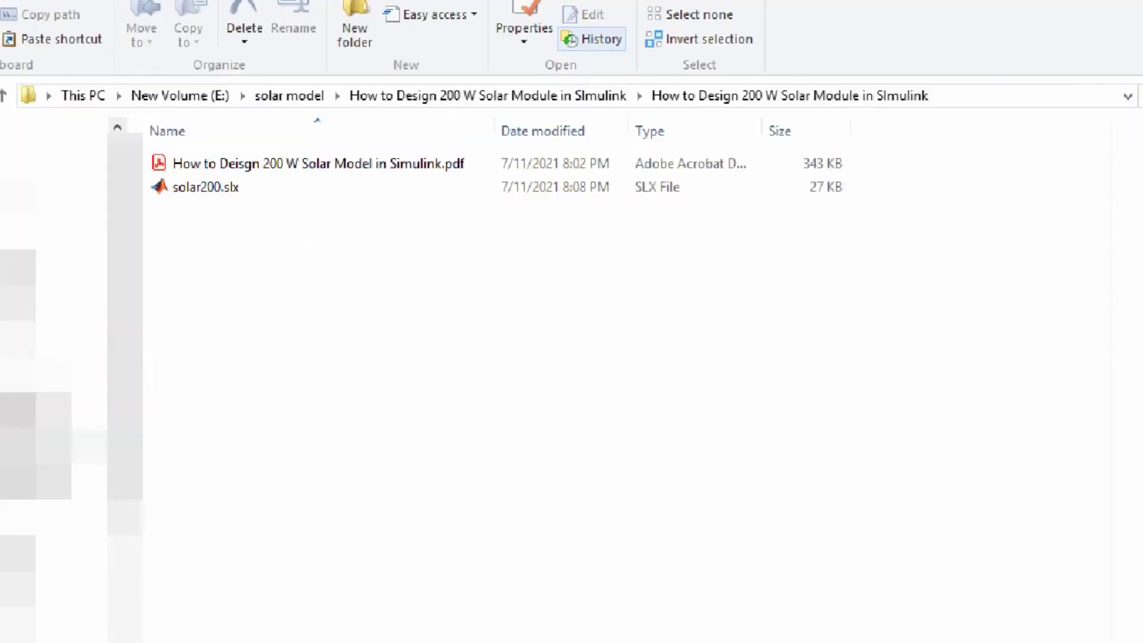
pyautogui.moveTo(151, 172); pyautogui.dragTo(265, 226)
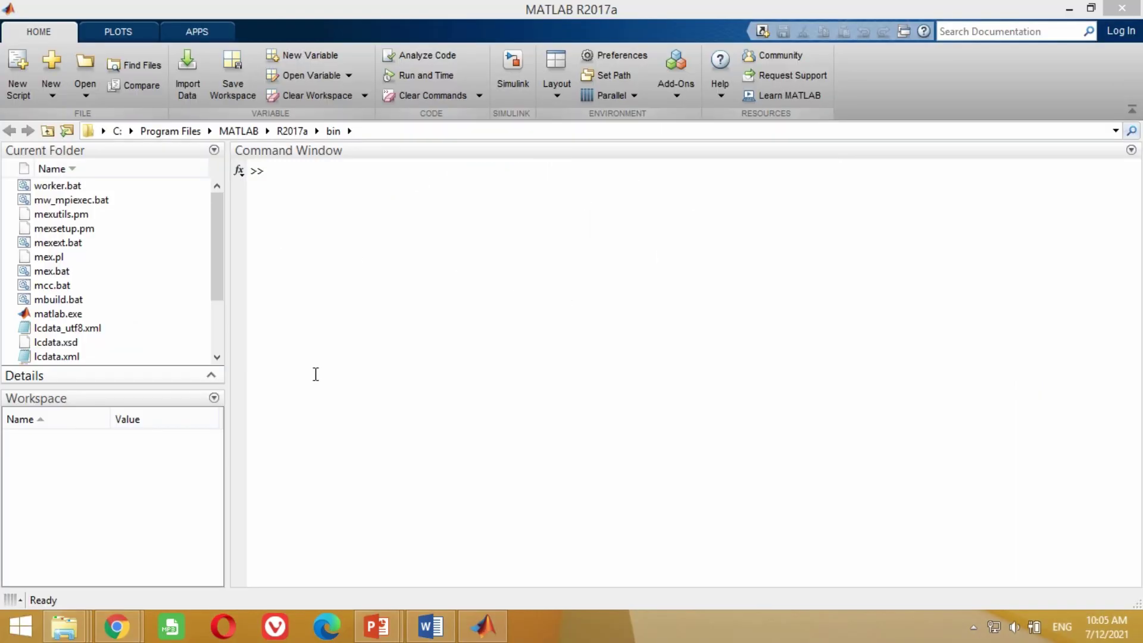
# In MATLAB, change the current folder to the E: drive and locate the solar model folder
pyautogui.click(103, 131)
pyautogui.click(126, 184)
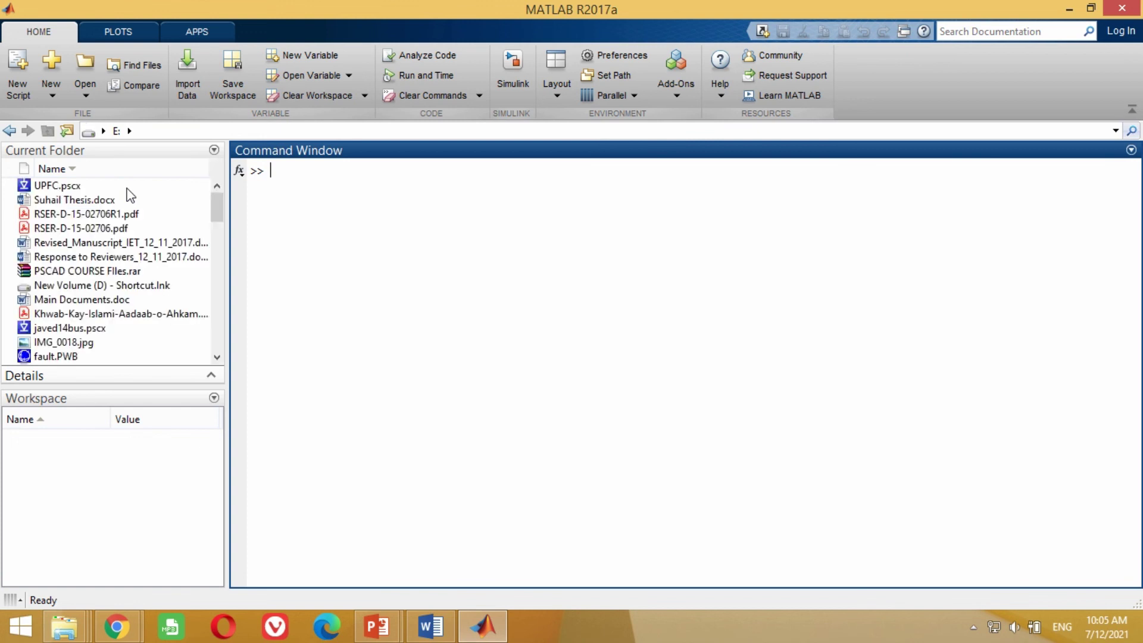
pyautogui.scroll(-10, 71, 333)
pyautogui.scroll(-6, 76, 296)
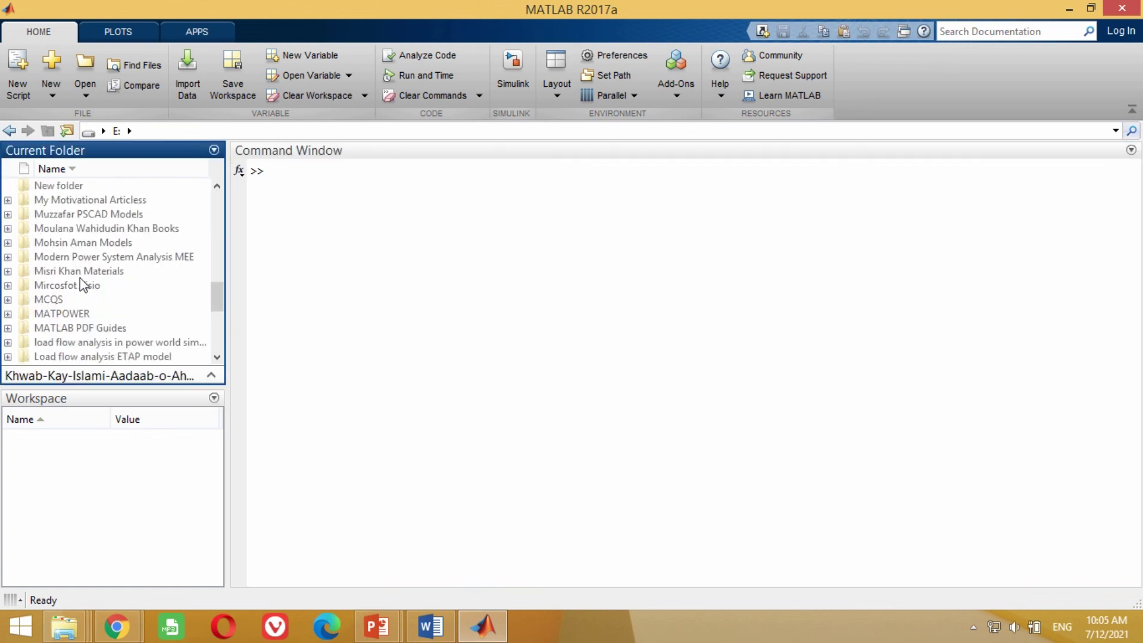
pyautogui.scroll(4, 76, 303)
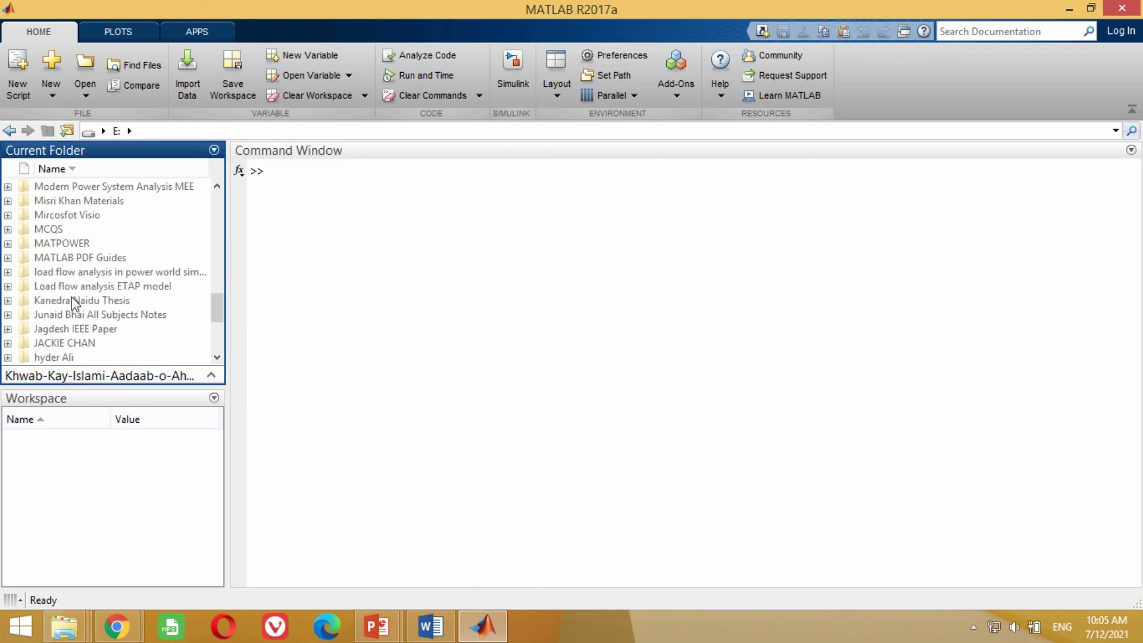
pyautogui.click(87, 288)
pyautogui.press('s')
pyautogui.press('s')
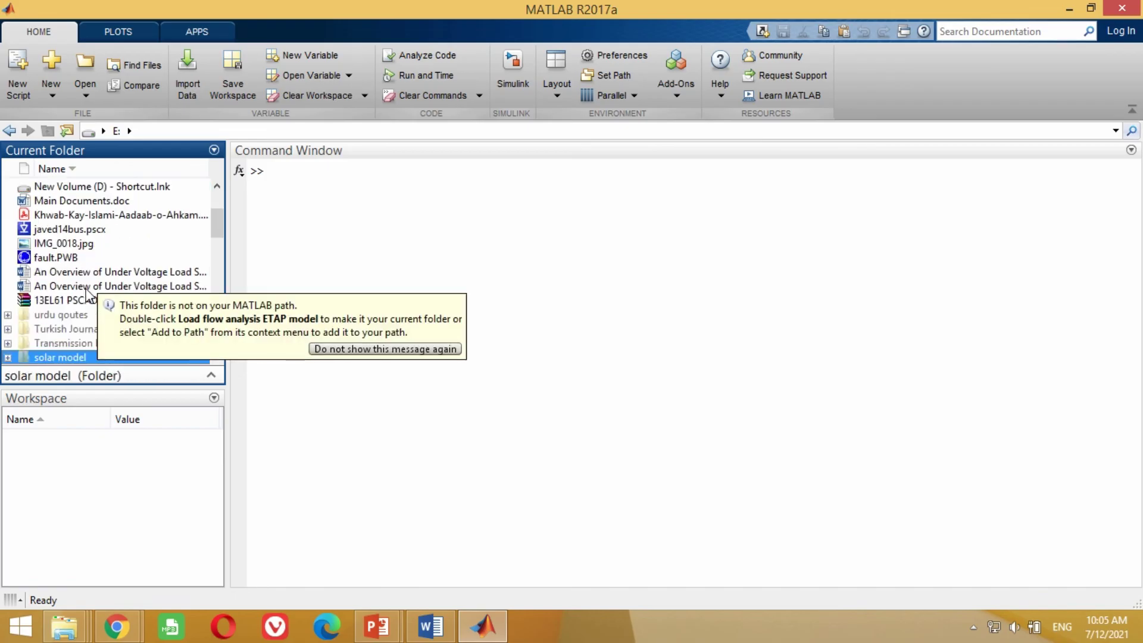
pyautogui.scroll(-2, 87, 301)
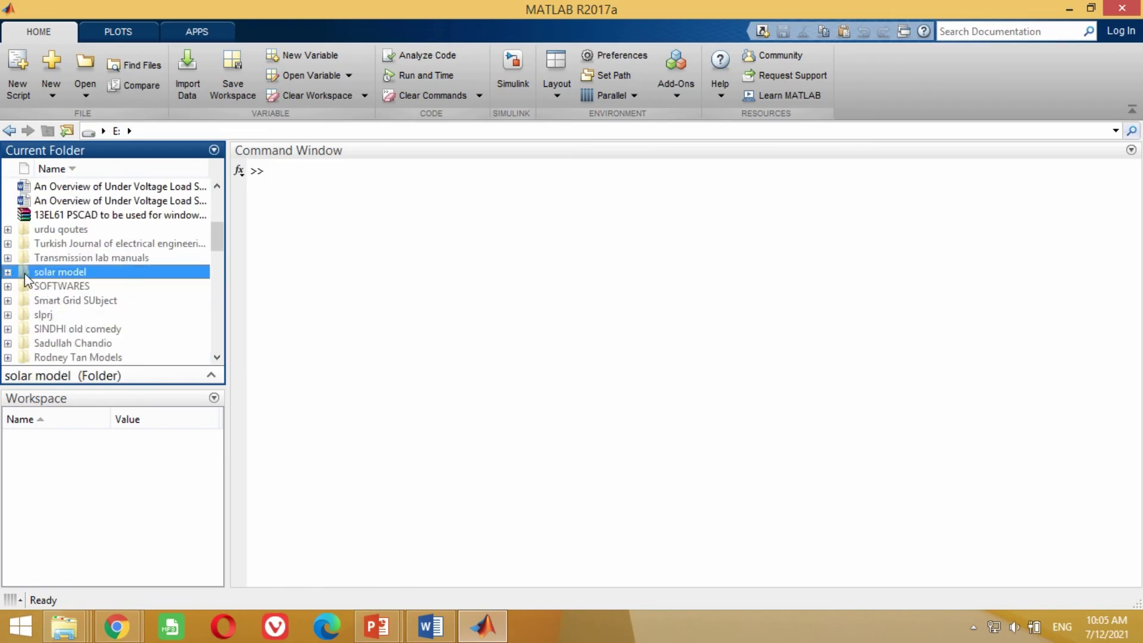
# Make the innermost How to Design 200 W Solar Module in SImulink folder current and open solar200.slx
pyautogui.doubleClick(25, 276)
pyautogui.doubleClick(26, 200)
pyautogui.click(25, 190)
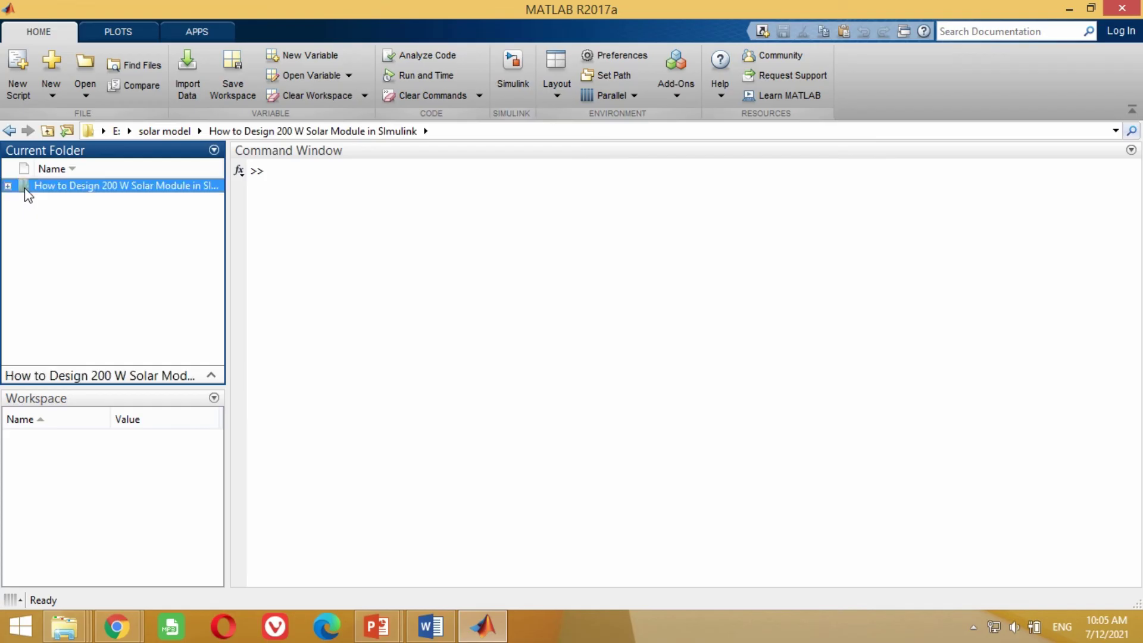
pyautogui.doubleClick(25, 189)
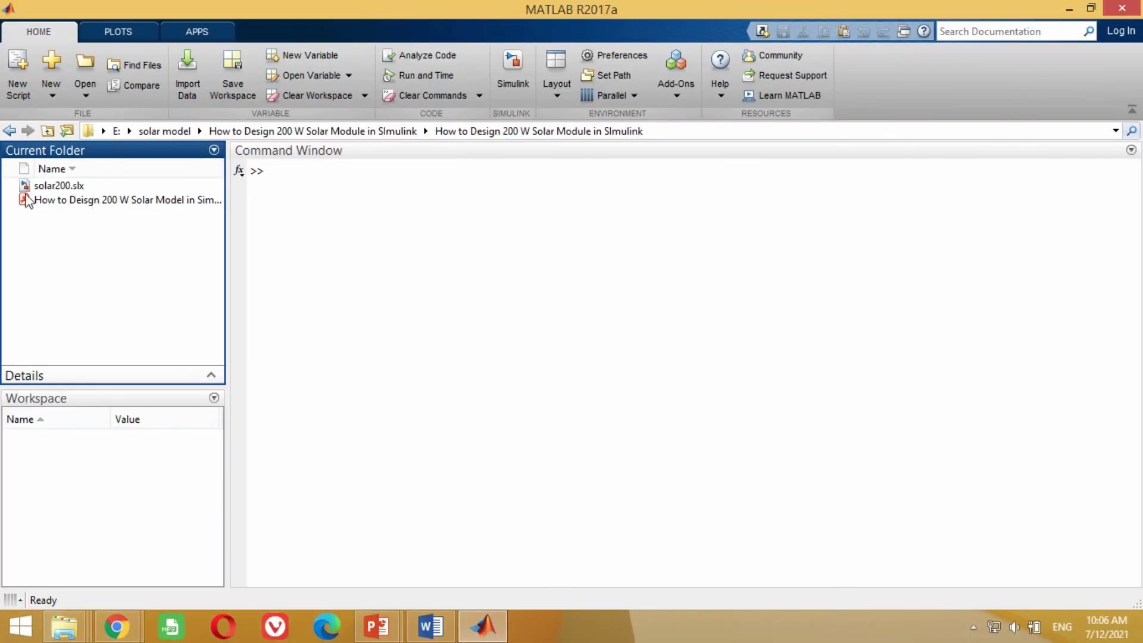
pyautogui.click(64, 182)
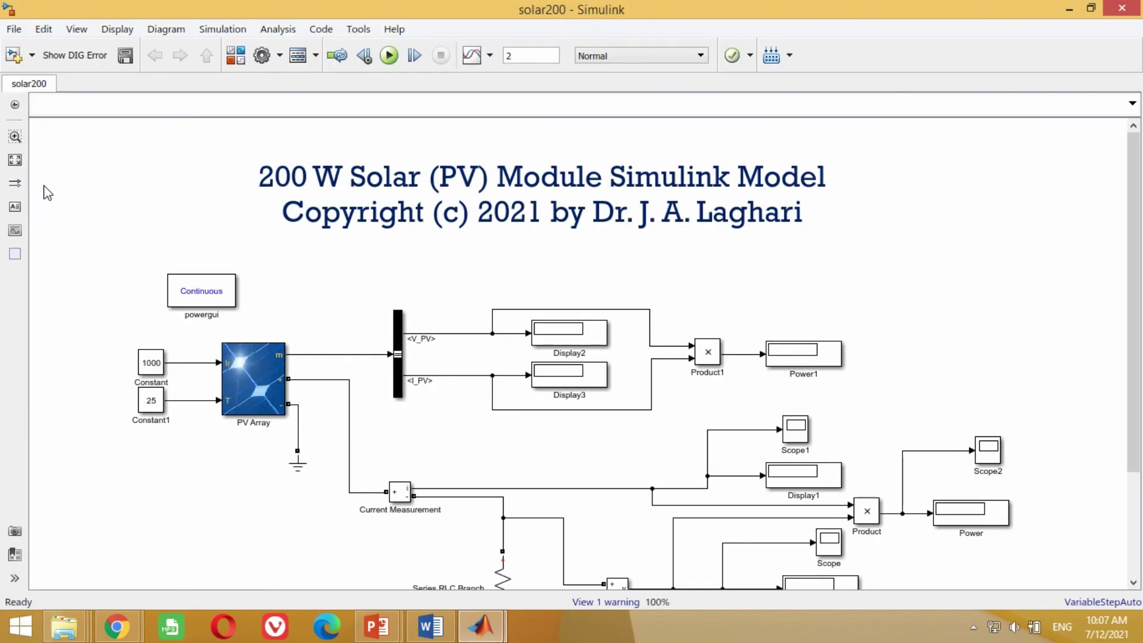
# Simulate the downloaded solar200 model and compare the voltage, current and power displays of the bus and load measurements
pyautogui.scroll(-3, 48, 193)
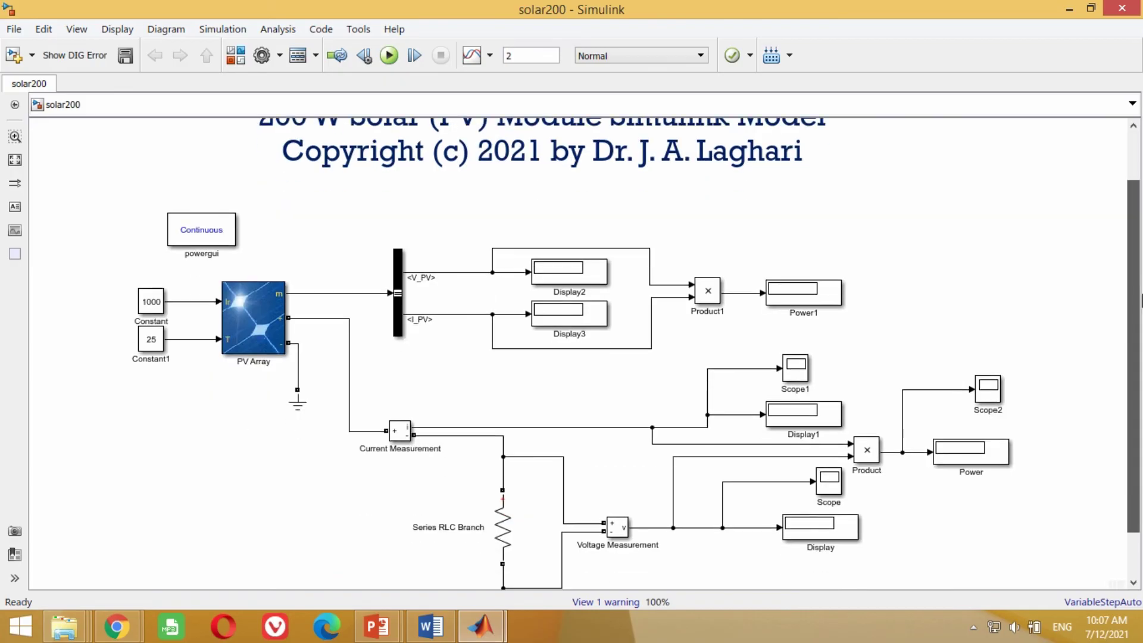
pyautogui.scroll(2, 47, 192)
pyautogui.click(389, 56)
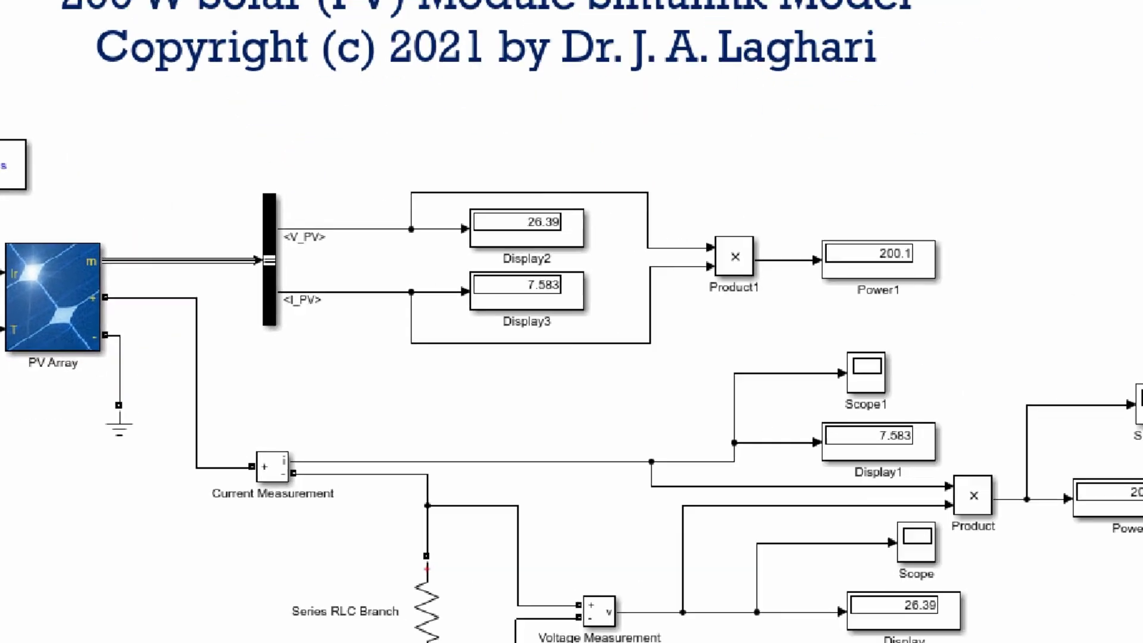
pyautogui.moveTo(488, 206); pyautogui.dragTo(556, 275)
pyautogui.moveTo(489, 287); pyautogui.dragTo(575, 339)
pyautogui.moveTo(884, 198); pyautogui.dragTo(948, 307)
pyautogui.moveTo(833, 413); pyautogui.dragTo(899, 471)
pyautogui.moveTo(873, 595); pyautogui.dragTo(942, 630)
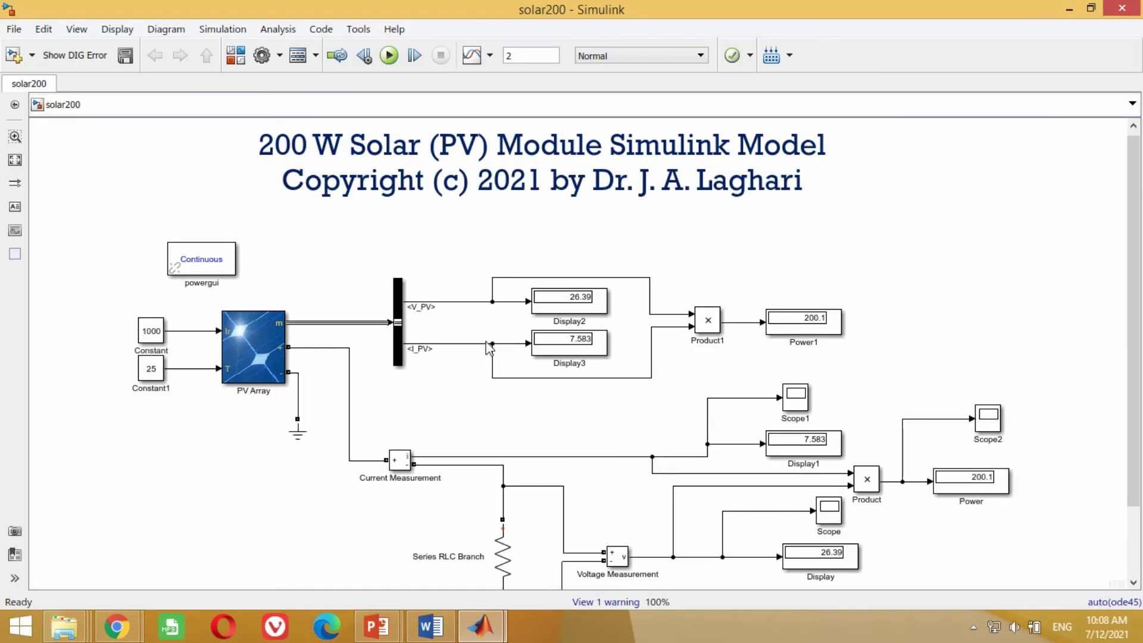